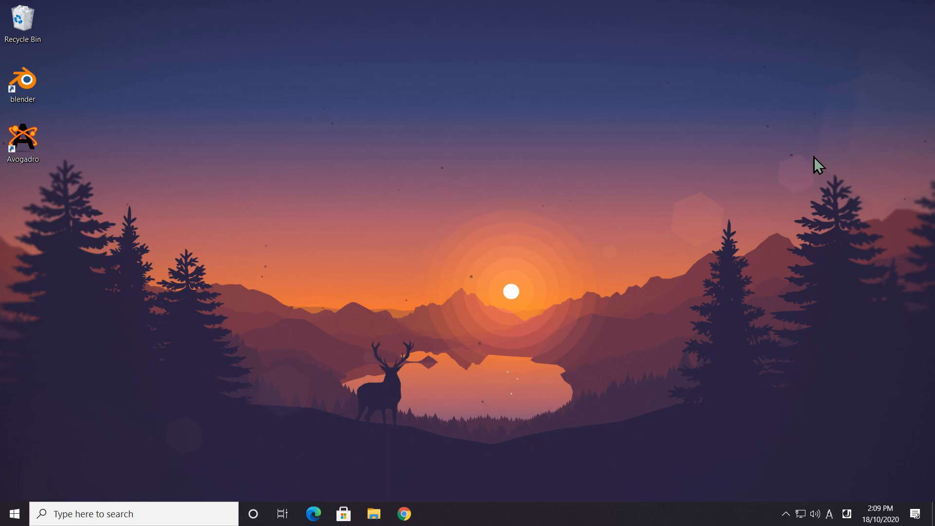
Step: Launch Avogadro and draw two single-bonded carbon atoms in the empty view
double_click(23, 139)
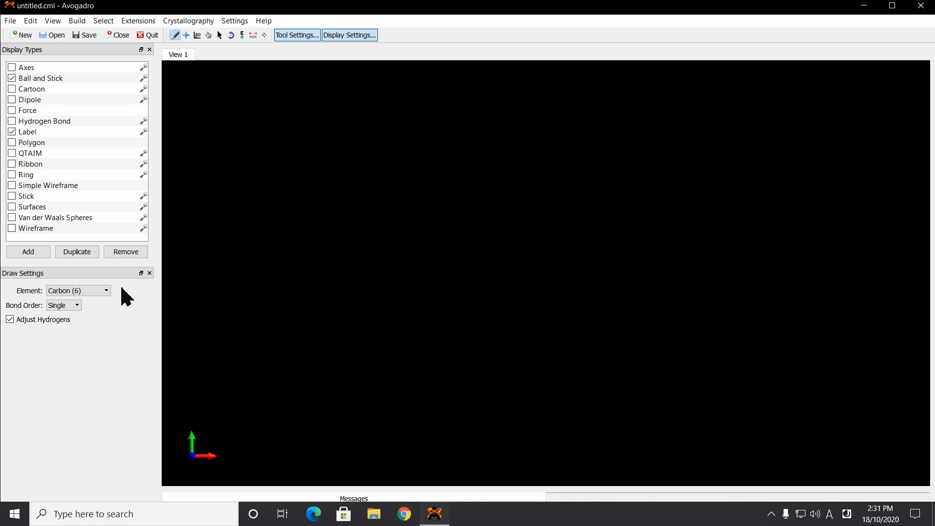
left_click_drag(397, 203, 540, 204)
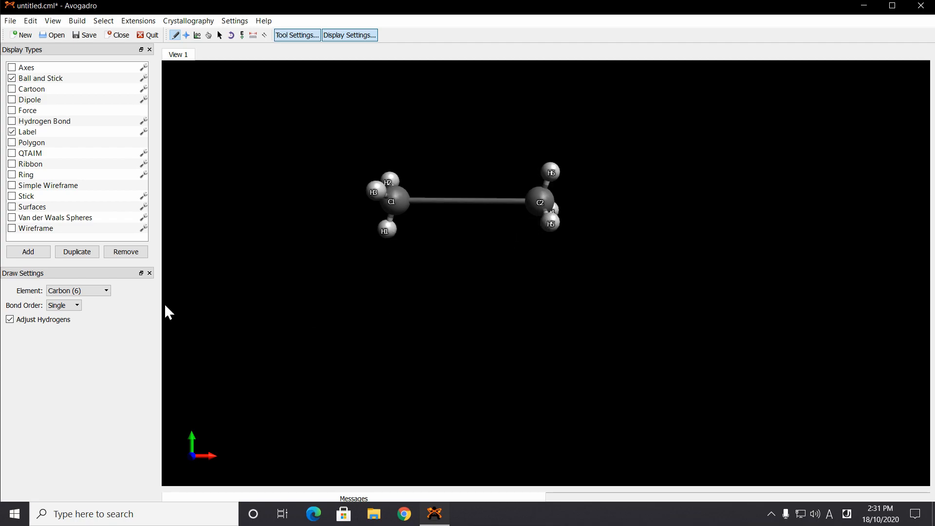
Step: Set the drawing element to Nitrogen (7) and replace one hydrogen on the first carbon with it
left_click(95, 292)
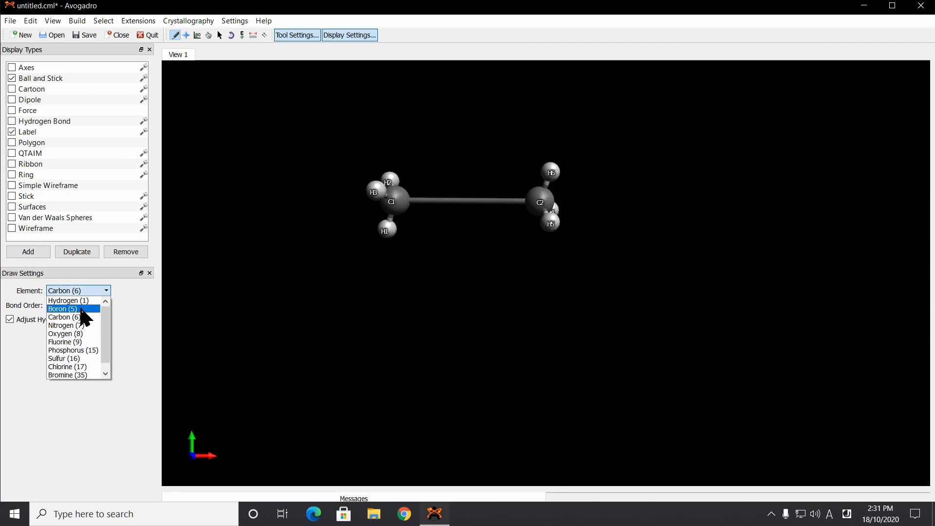
left_click(72, 326)
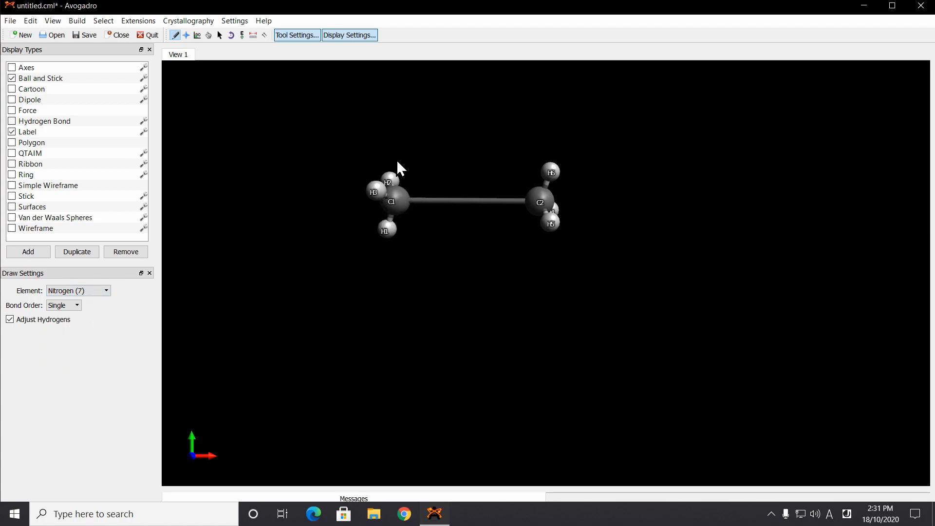
left_click(374, 194)
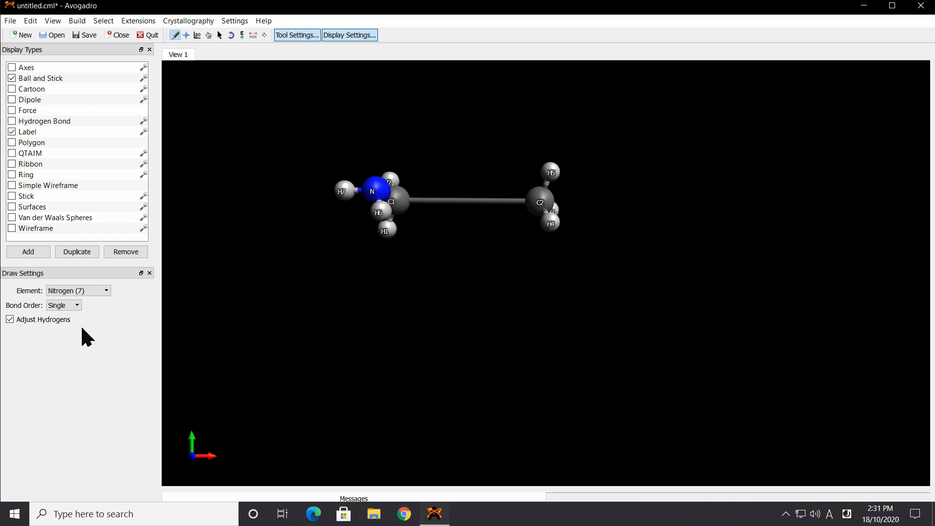
Step: Replace a hydrogen on the second carbon with Oxygen (8) and join it to that carbon with a double bond
left_click(76, 291)
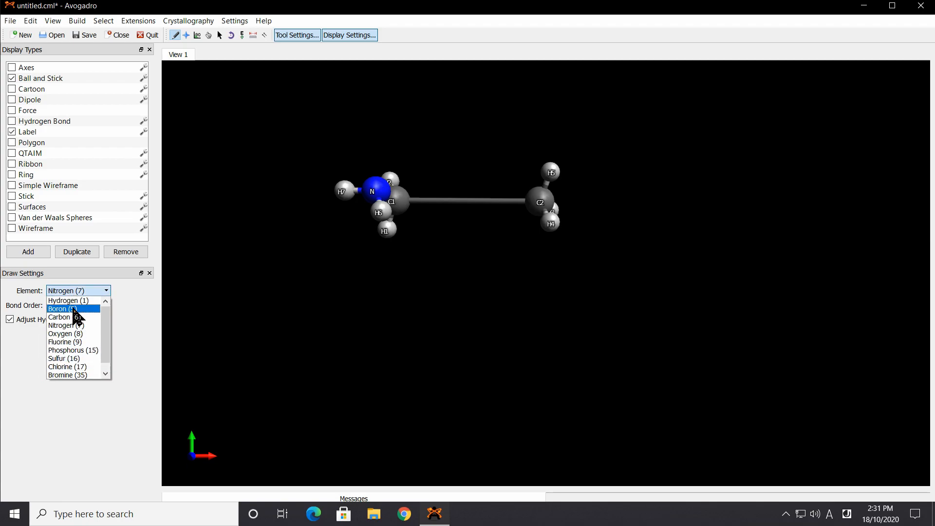
left_click(73, 334)
left_click(61, 306)
left_click(67, 324)
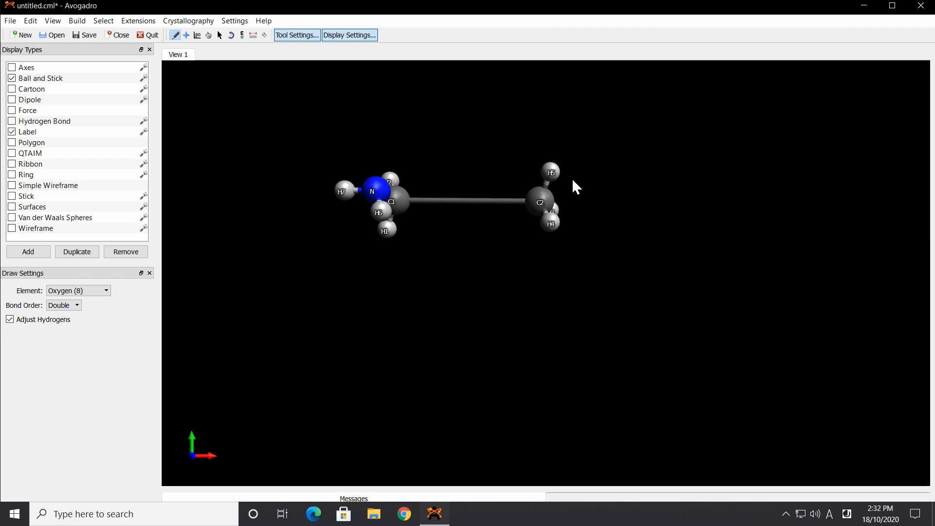
left_click(552, 172)
left_click_drag(553, 170, 549, 191)
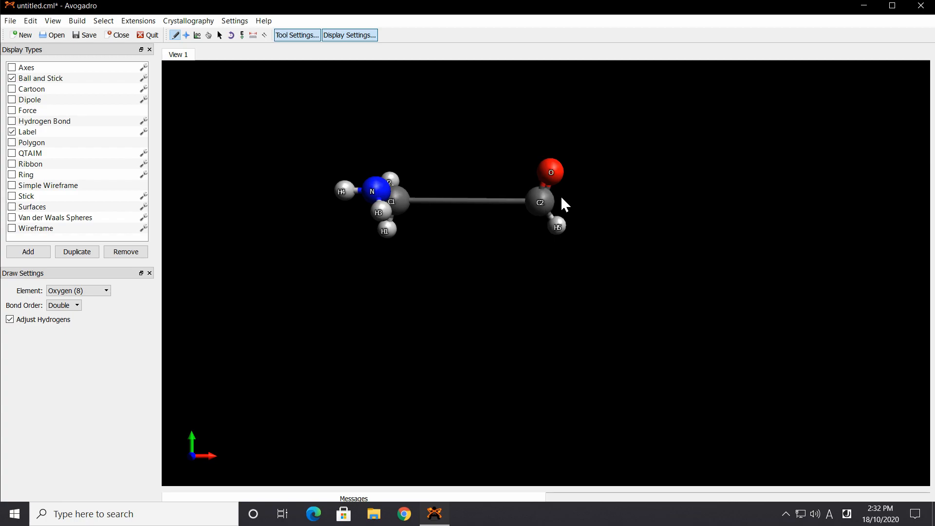
Step: Replace the second carbon's remaining hydrogen with a single-bonded oxygen and optimize the molecule's geometry
left_click(74, 308)
left_click(558, 227)
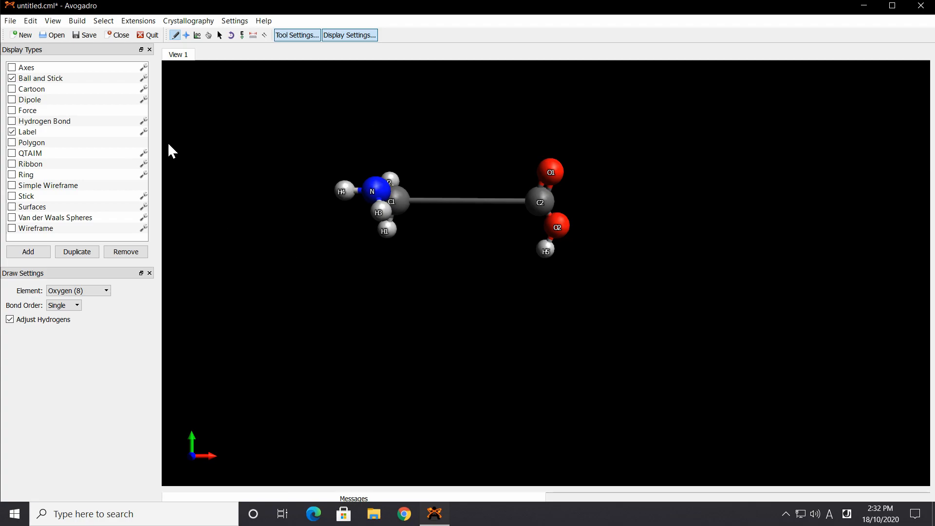
left_click(136, 21)
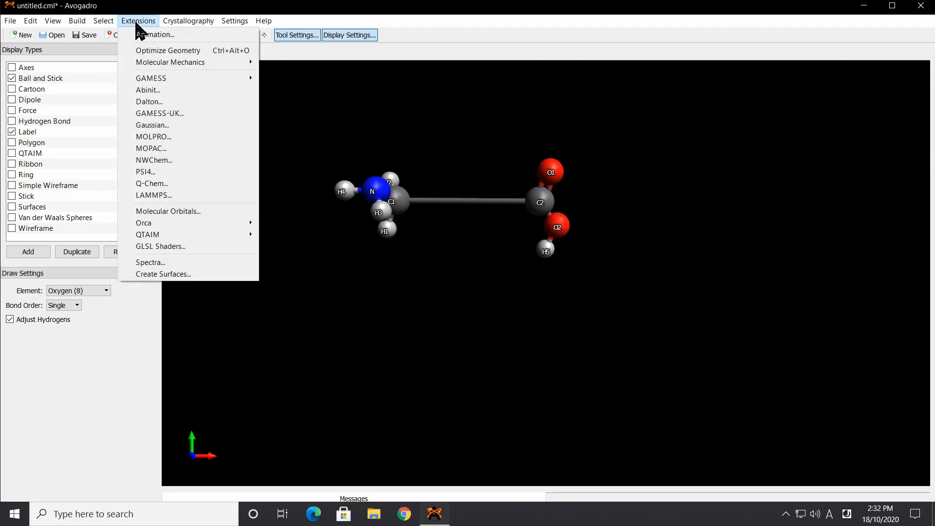
left_click(142, 51)
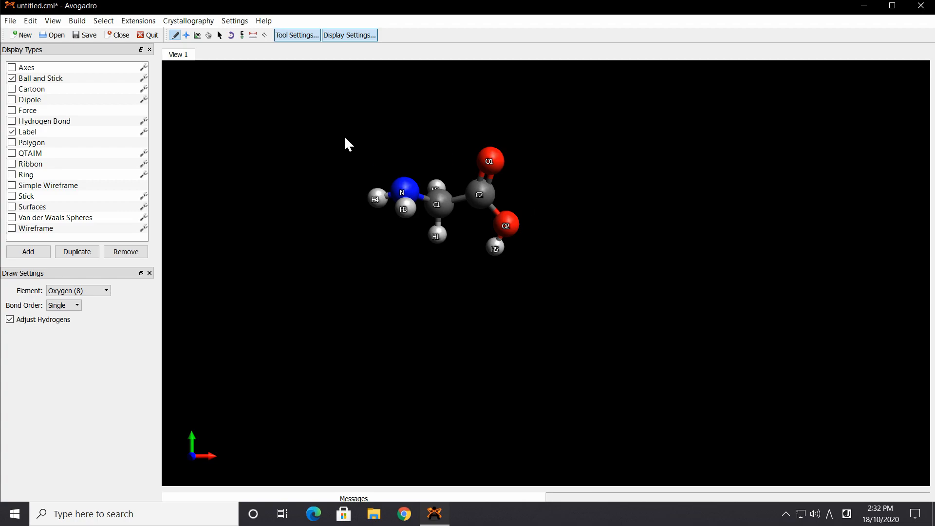
Step: Delete the hydroxyl oxygen and replace the resulting hydrogen on the carbonyl carbon with Nitrogen (7)
right_click(509, 227)
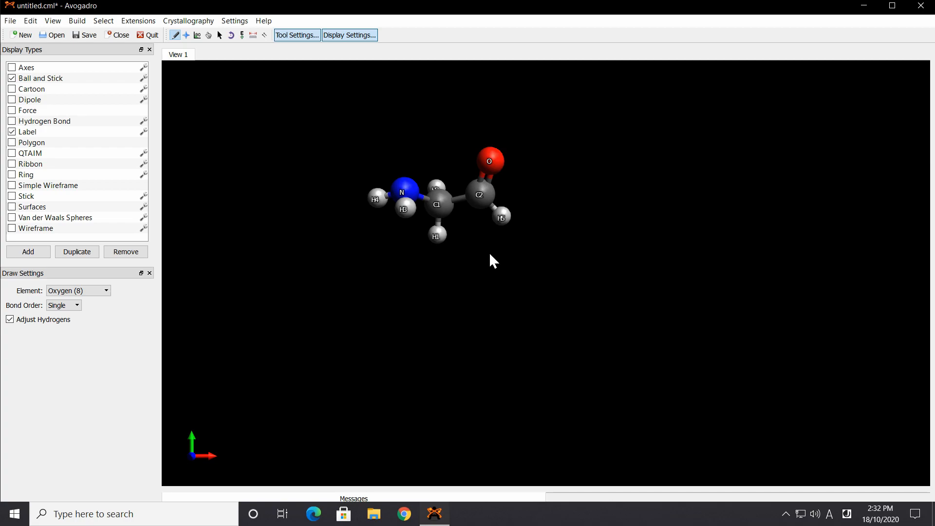
left_click(92, 290)
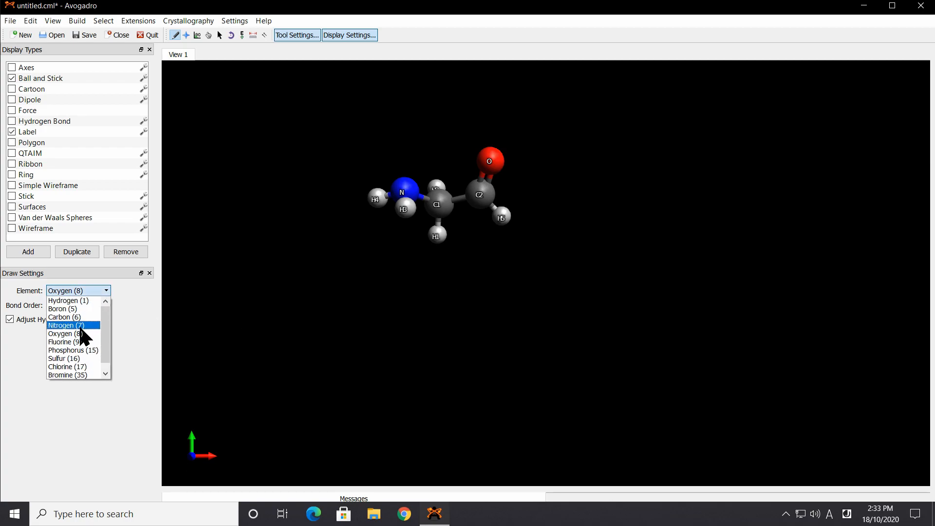
left_click(81, 328)
left_click(503, 217)
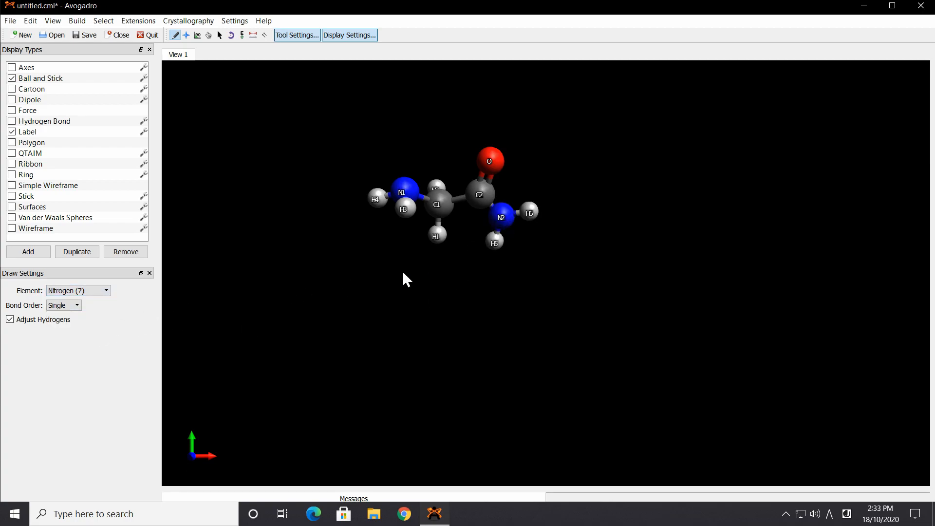
Step: Extend the chain with two single-bonded carbon atoms, starting from a hydrogen on the new nitrogen
left_click(92, 291)
left_click(80, 307)
left_click_drag(537, 205, 591, 209)
Step: Add a double-bonded Oxygen (8) to the end carbon in place of one of its hydrogens
left_click(75, 291)
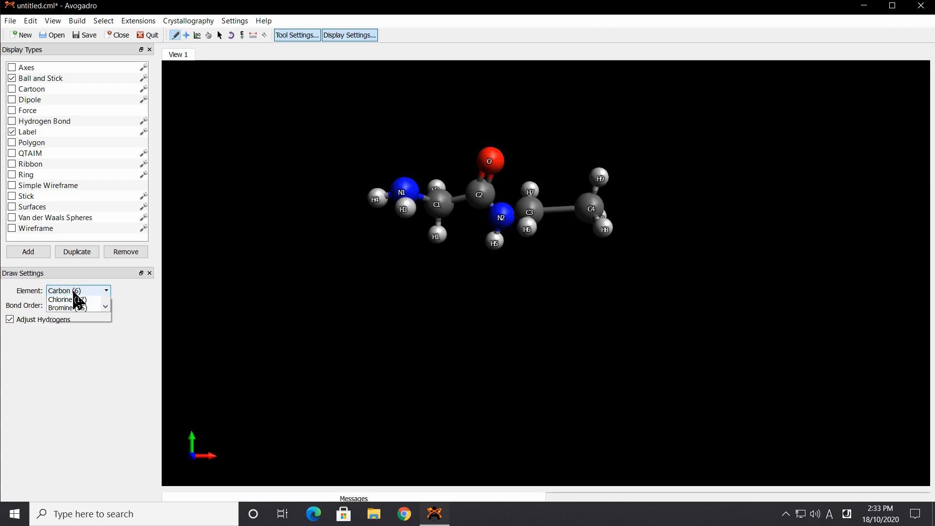
left_click(77, 335)
left_click(68, 306)
left_click(61, 324)
left_click(600, 178)
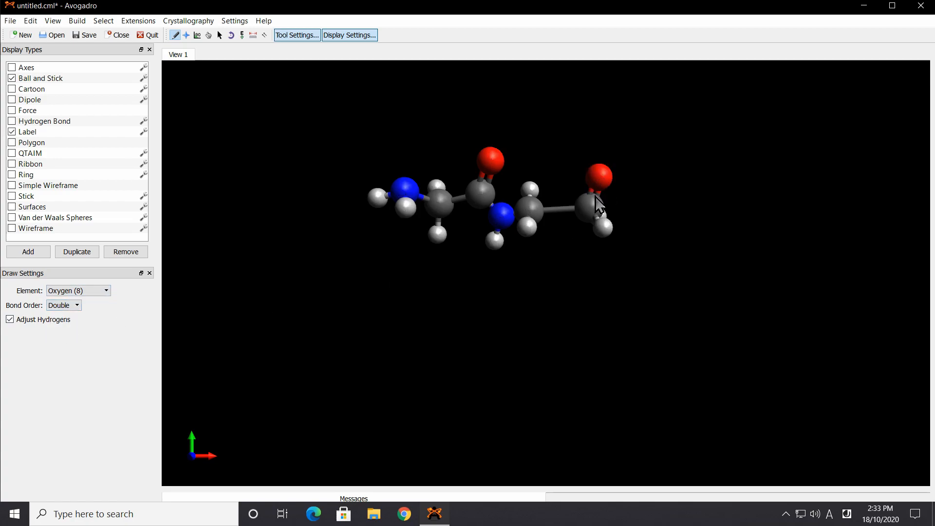
left_click_drag(593, 203, 593, 203)
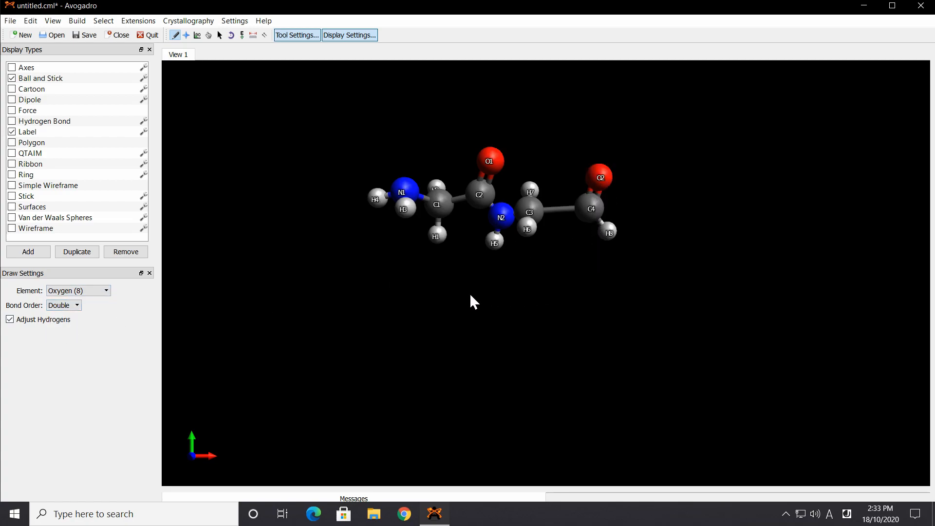
Step: Replace the end carbon's remaining hydrogen with oxygen and optimize the geometry of the extended molecule
left_click(610, 234)
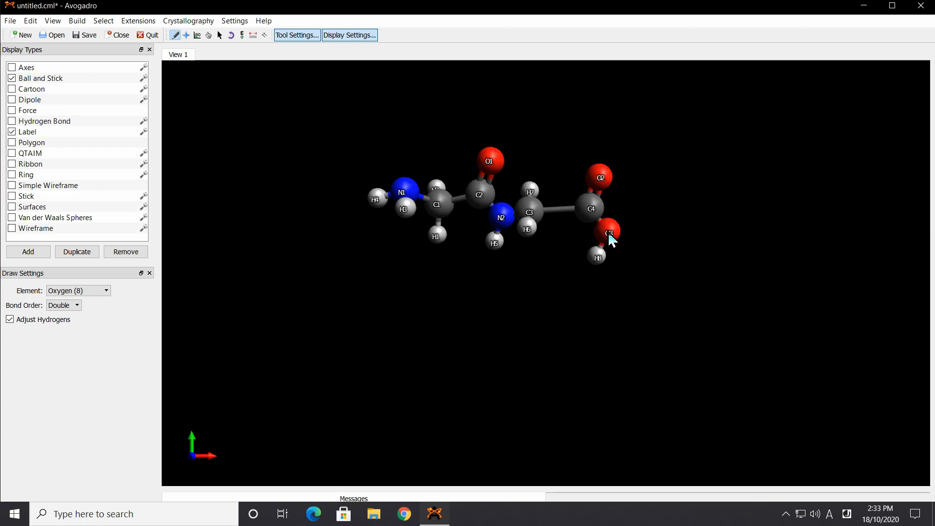
left_click(138, 21)
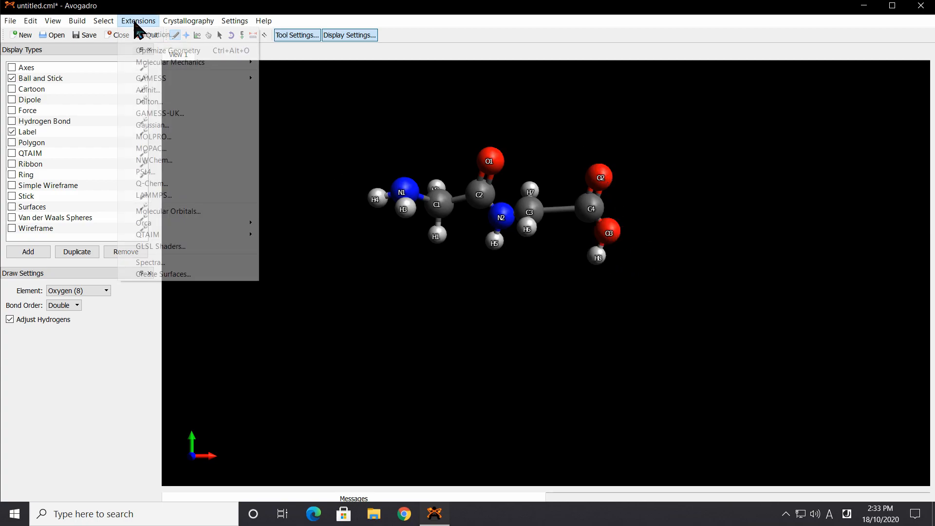
left_click(147, 57)
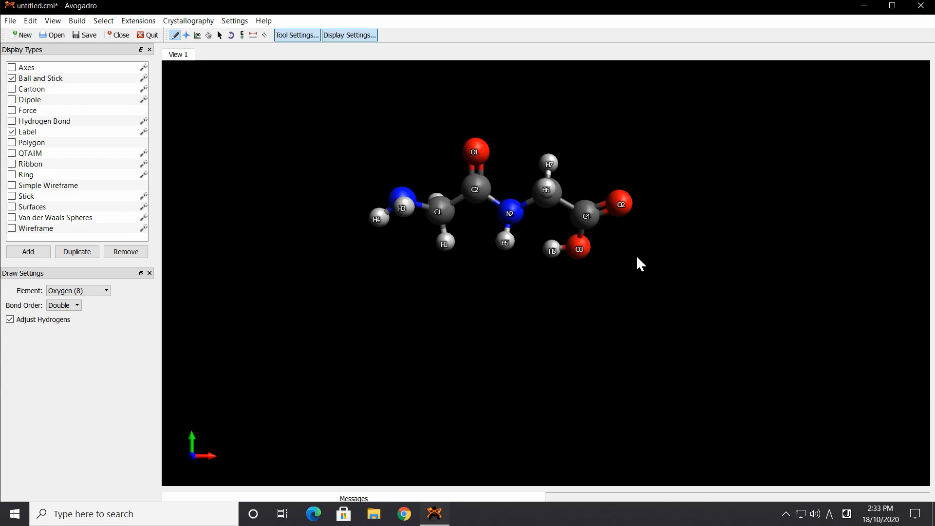
Step: Delete the second residue's oxygens, carbons and nitrogen back to the first carbonyl carbon
right_click(581, 251)
right_click(589, 216)
right_click(615, 208)
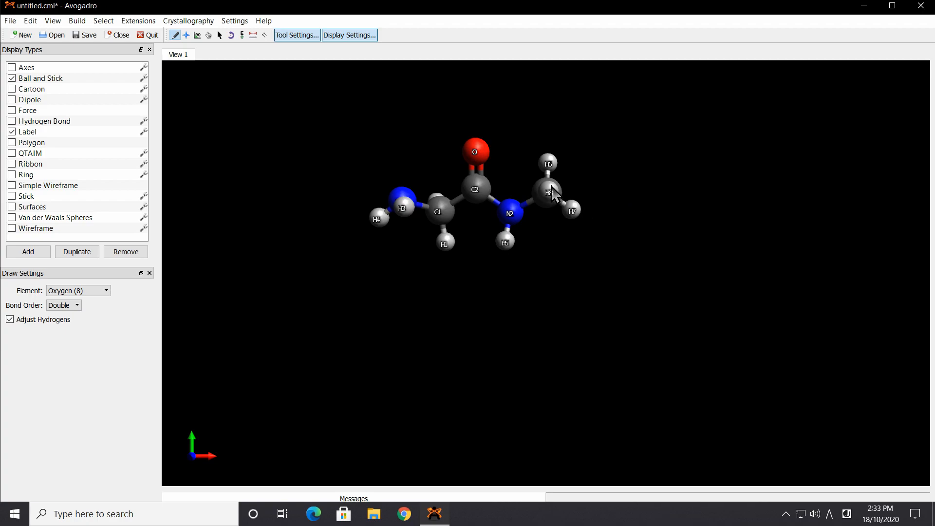
right_click(540, 195)
right_click(510, 213)
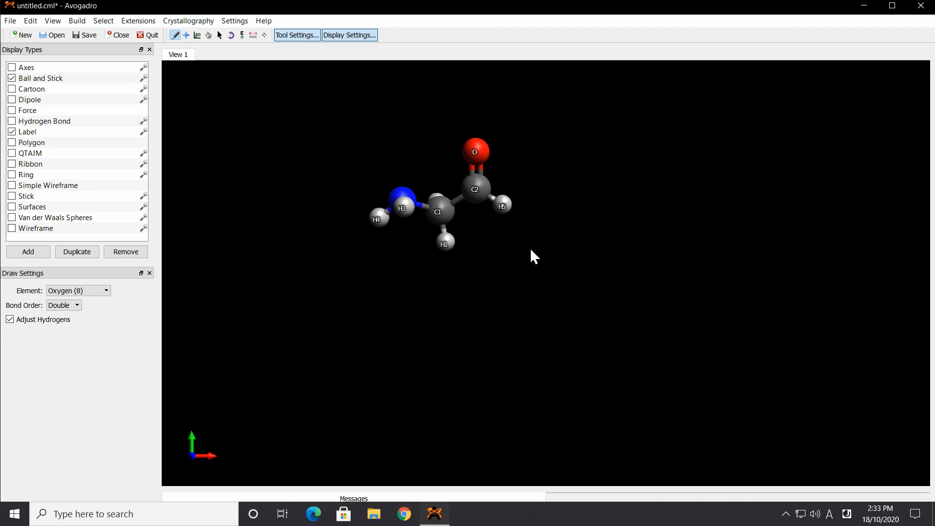
Step: Replace the hydrogen on the carbonyl carbon with oxygen and optimize the molecule's geometry again
left_click(510, 203)
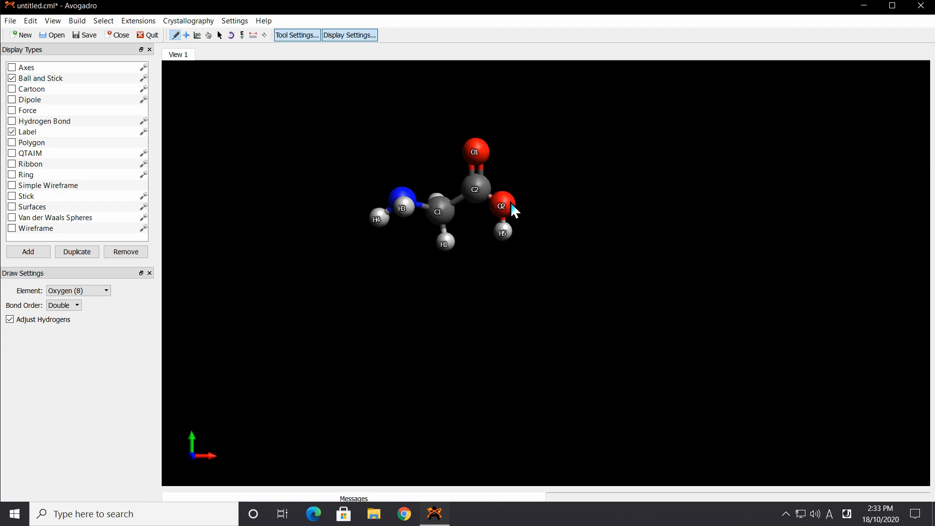
left_click(141, 22)
left_click(161, 53)
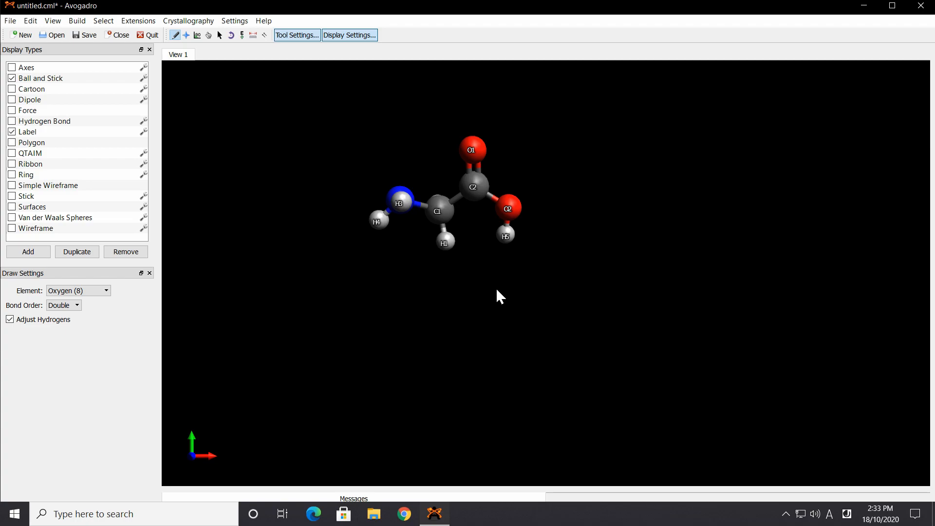
Step: Select the whole amino acid molecule and paste a copy of it into the view
left_click(221, 36)
left_click(220, 37)
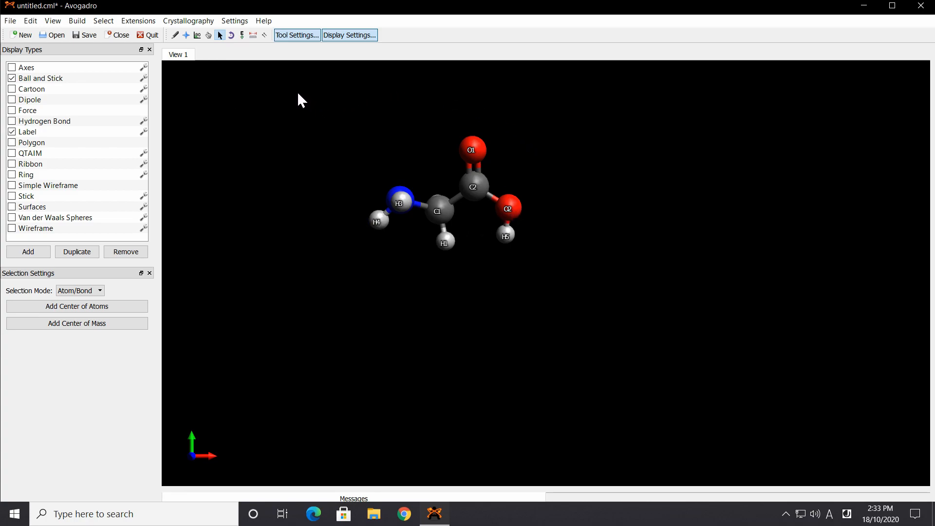
left_click_drag(297, 91, 612, 317)
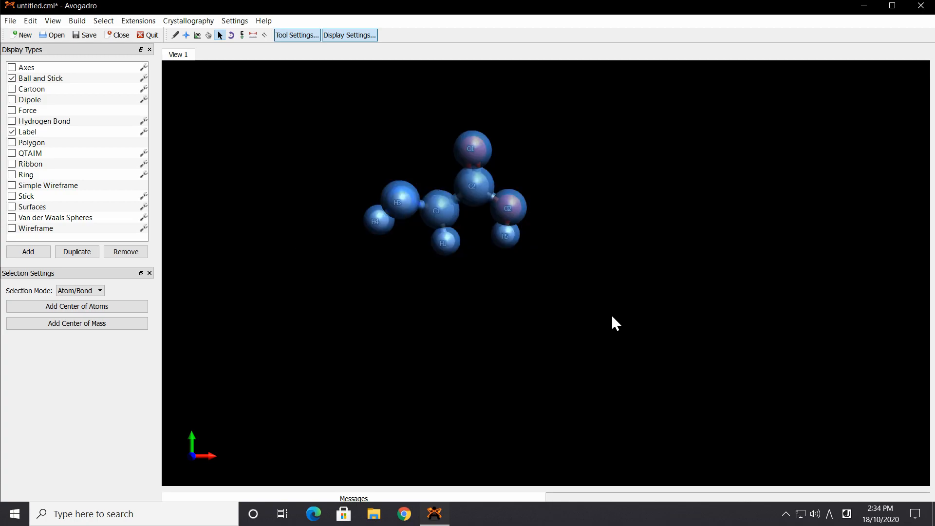
left_click(652, 277)
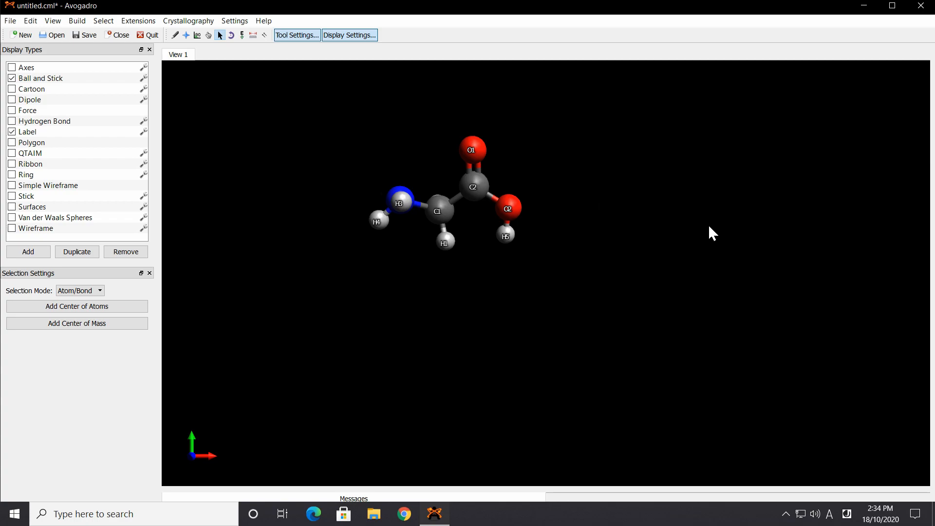
key("ctrl+v")
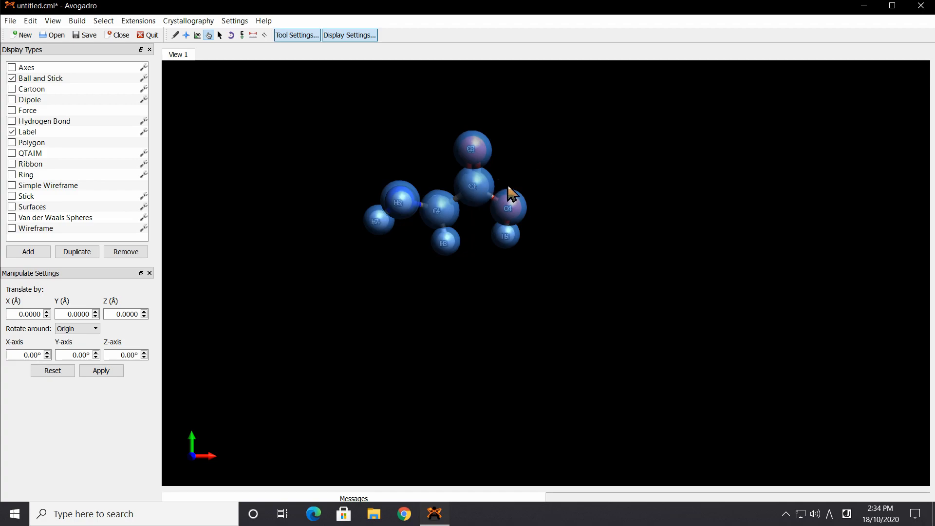
Step: Move the pasted copy beside the original's carboxyl end with the Manipulate tool, and clear the selection
left_click_drag(540, 152, 696, 189)
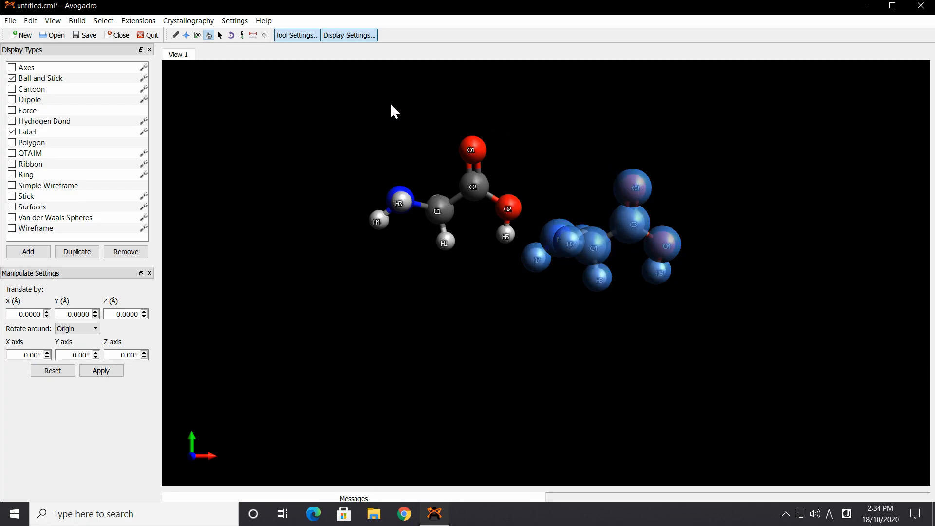
left_click(221, 39)
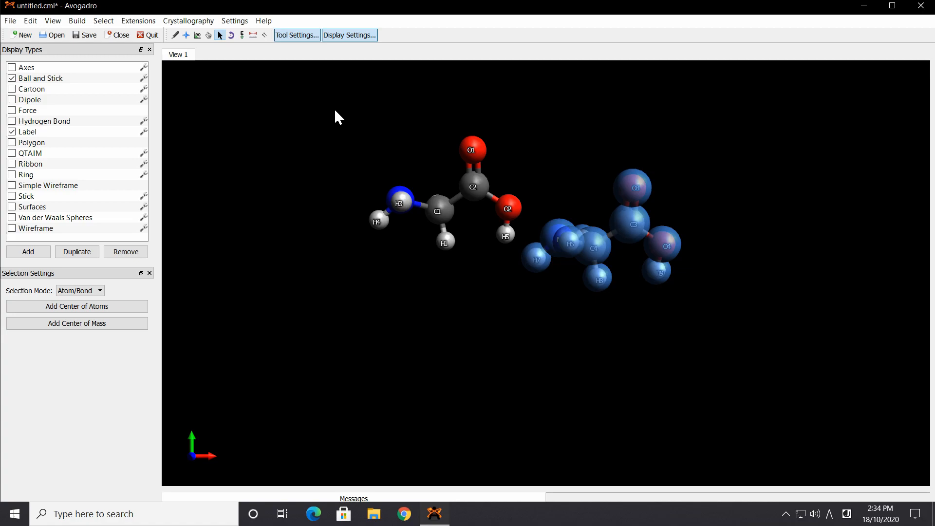
left_click(320, 126)
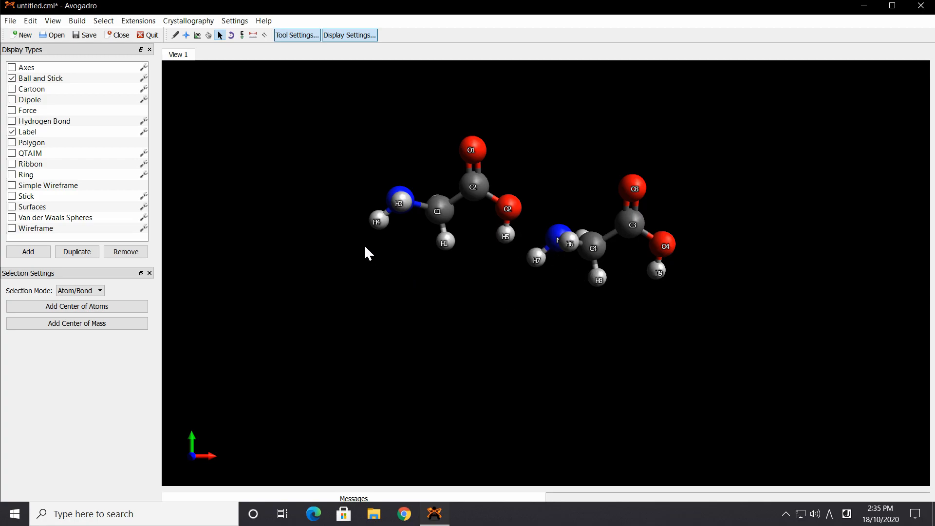
Step: Delete the hydroxyl oxygen O2 from the original molecule with the Draw tool
right_click(176, 37)
left_click(174, 36)
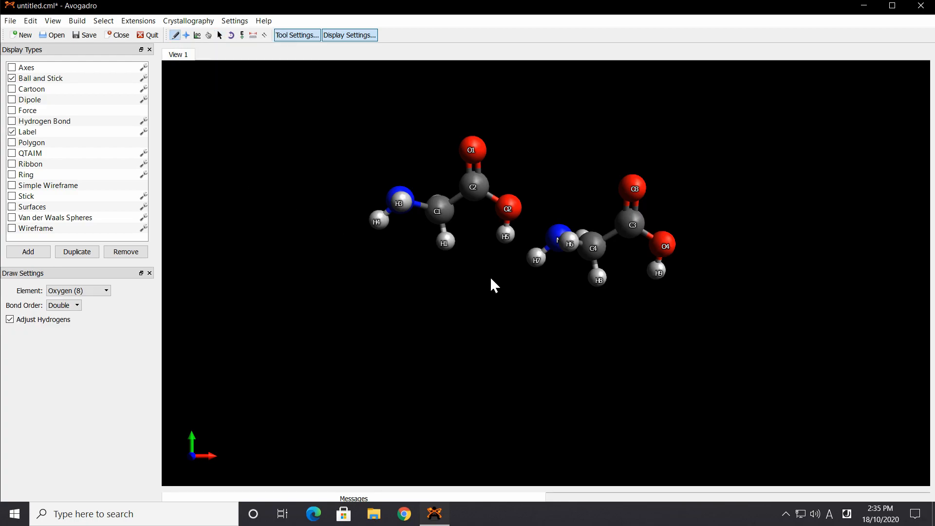
right_click(511, 210)
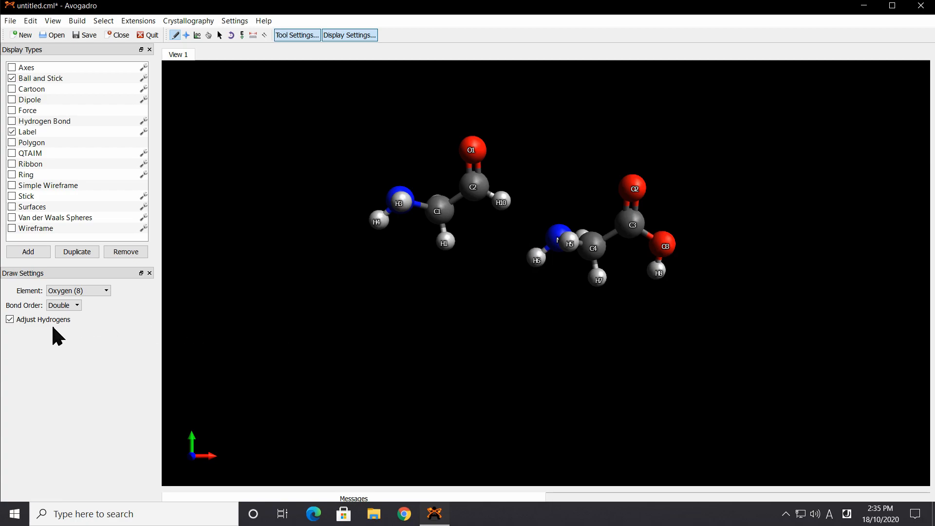
Step: Turn off Adjust Hydrogens, set the element to Hydrogen, and delete the hydrogen on carbon C2 and H6 on the copy's nitrogen
left_click(10, 319)
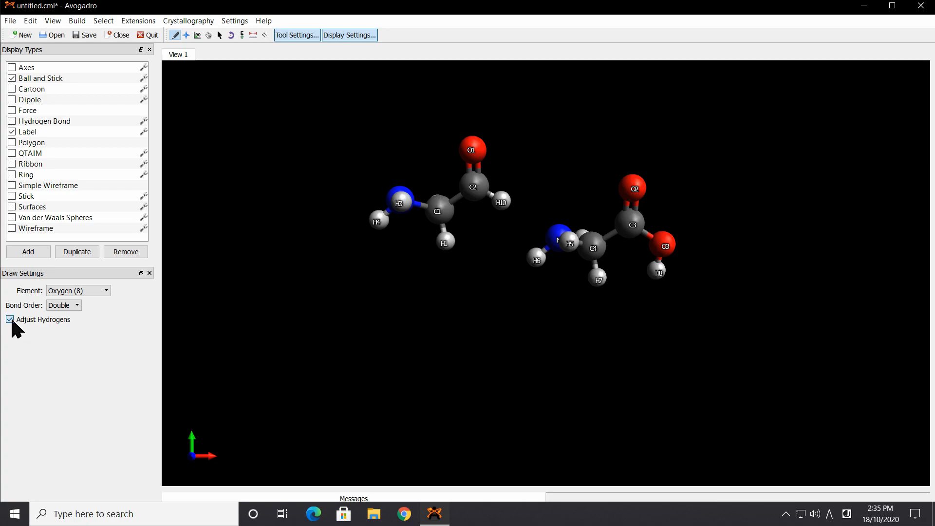
left_click(67, 292)
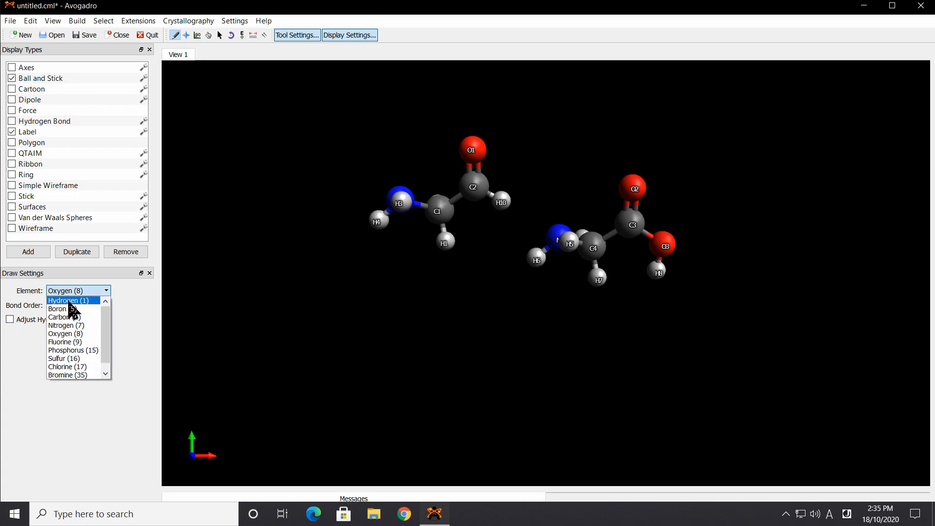
left_click(69, 301)
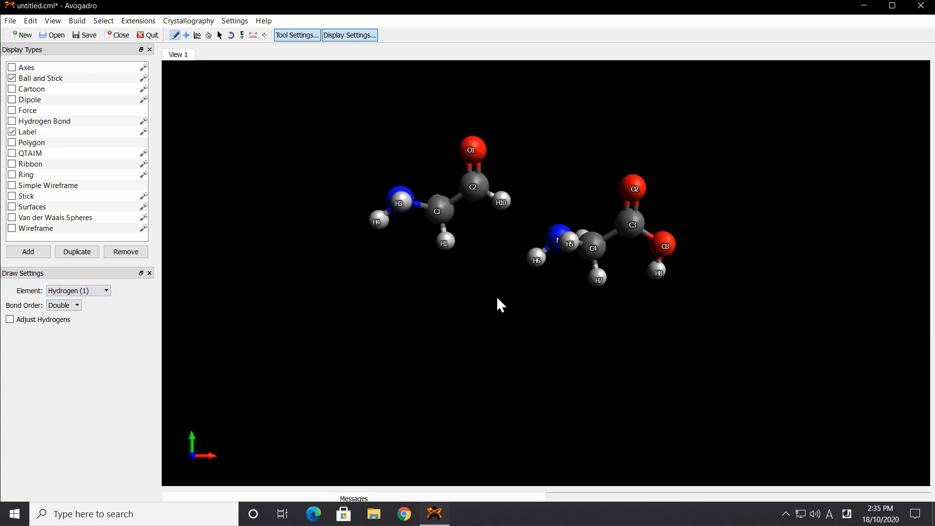
right_click(536, 261)
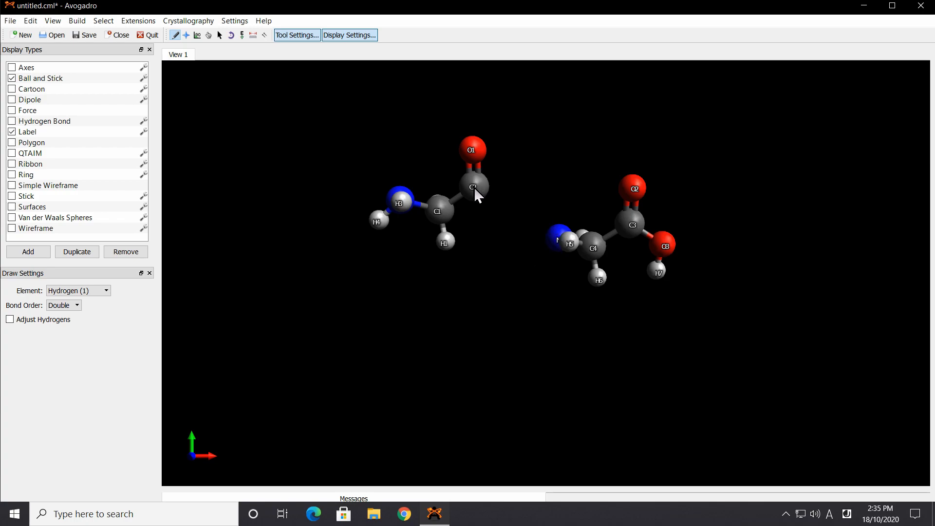
Step: Join carbon C2 to the copy's nitrogen with a single bond and optimize the combined molecule's geometry
left_click_drag(474, 187, 556, 238)
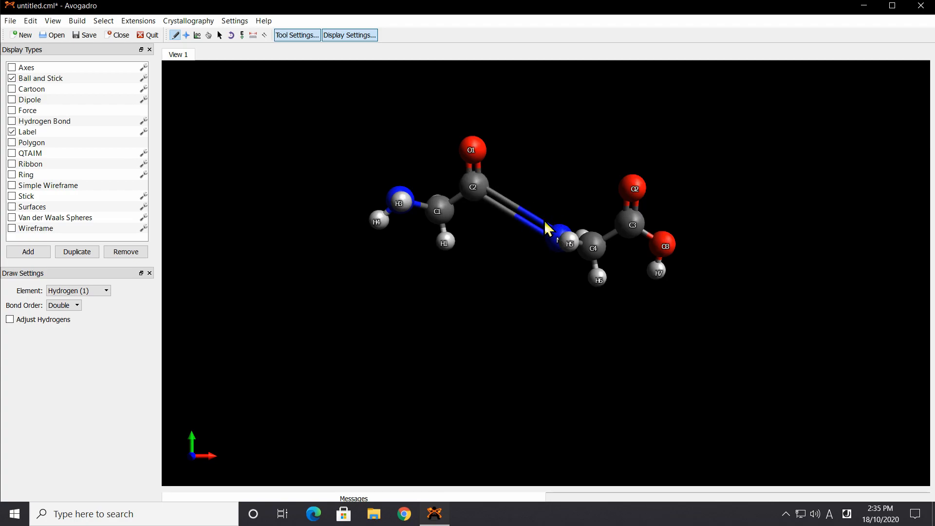
right_click(545, 223)
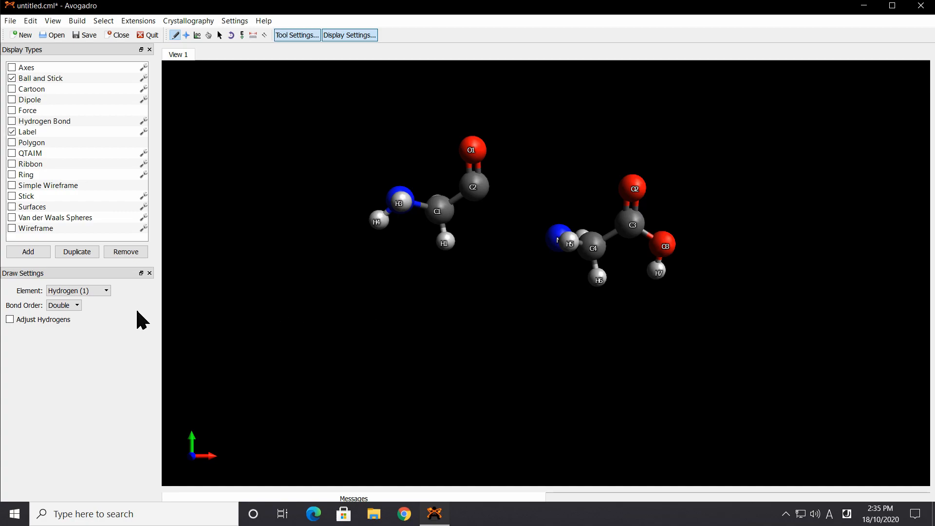
left_click(66, 306)
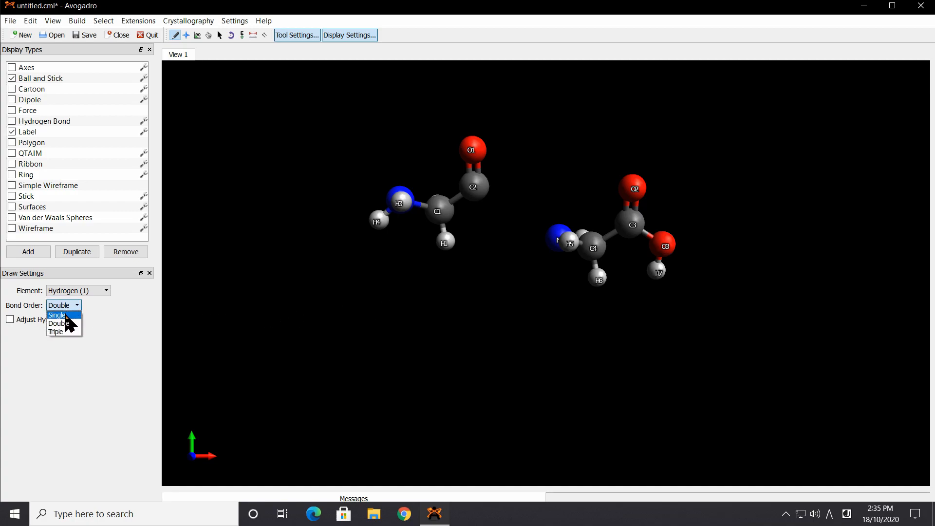
left_click(65, 315)
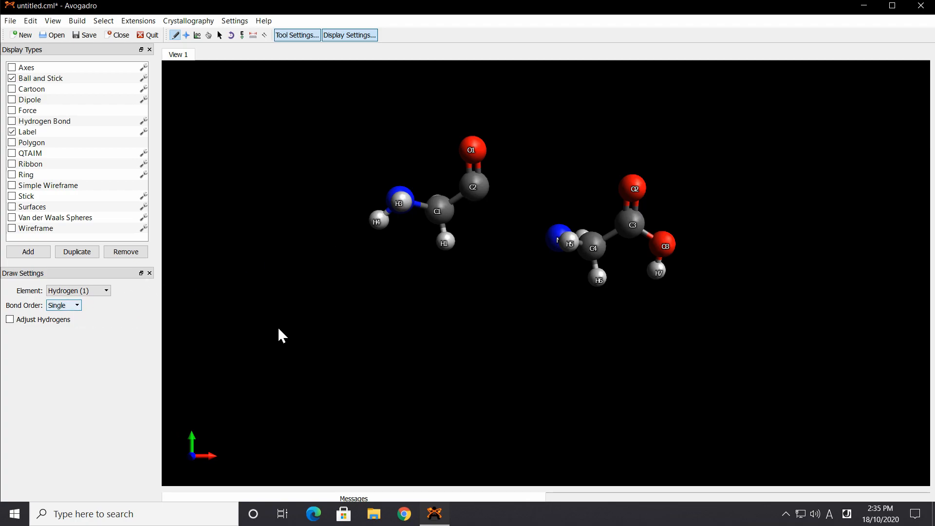
left_click_drag(474, 187, 554, 235)
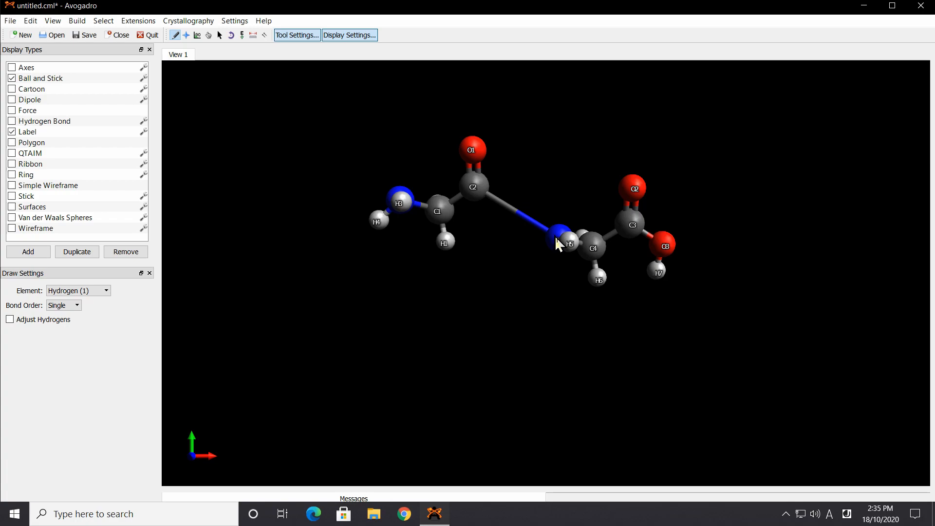
left_click(139, 21)
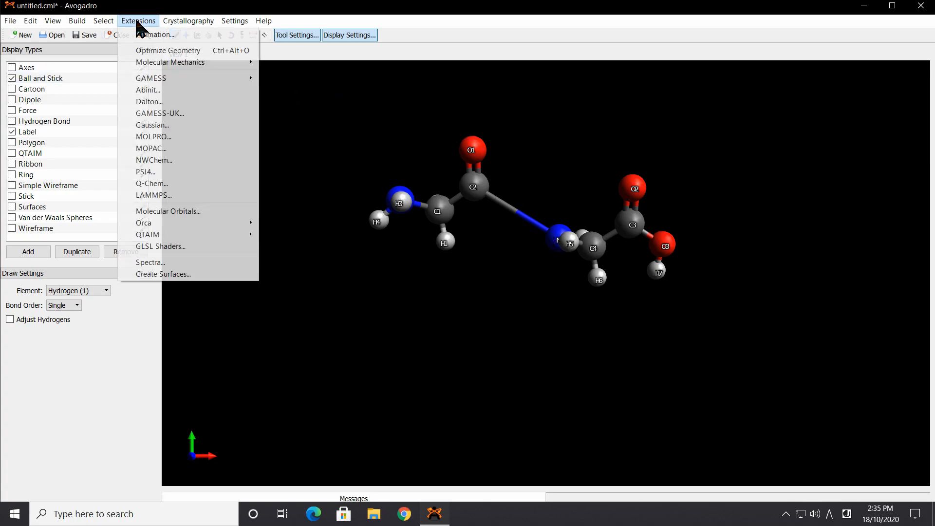
left_click(142, 50)
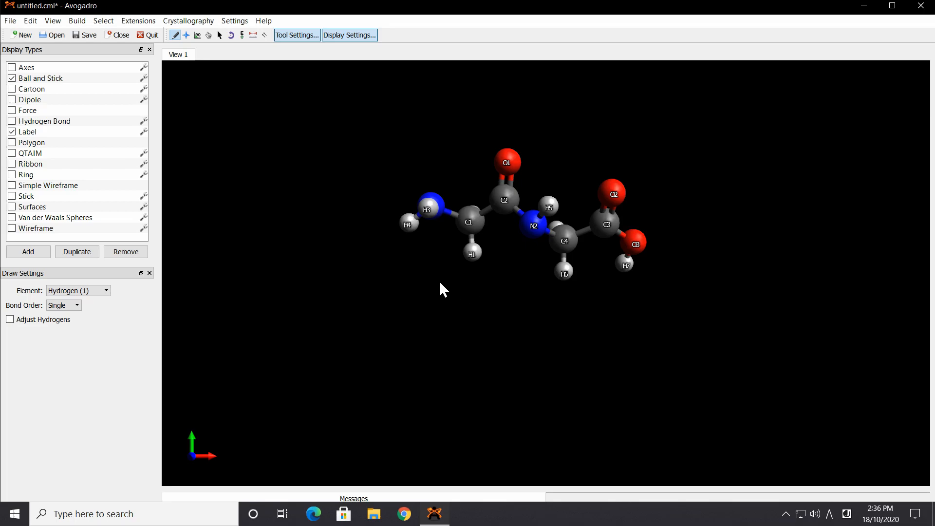
Step: Save the molecule as Glycylglycine in PDB format on the Desktop and close Avogadro
left_click(12, 21)
left_click(30, 89)
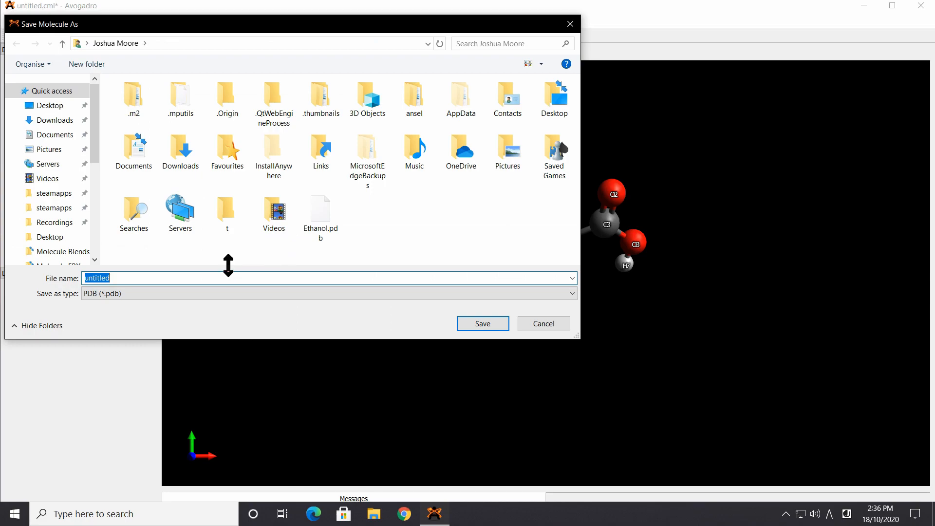
type("Glycylglycine")
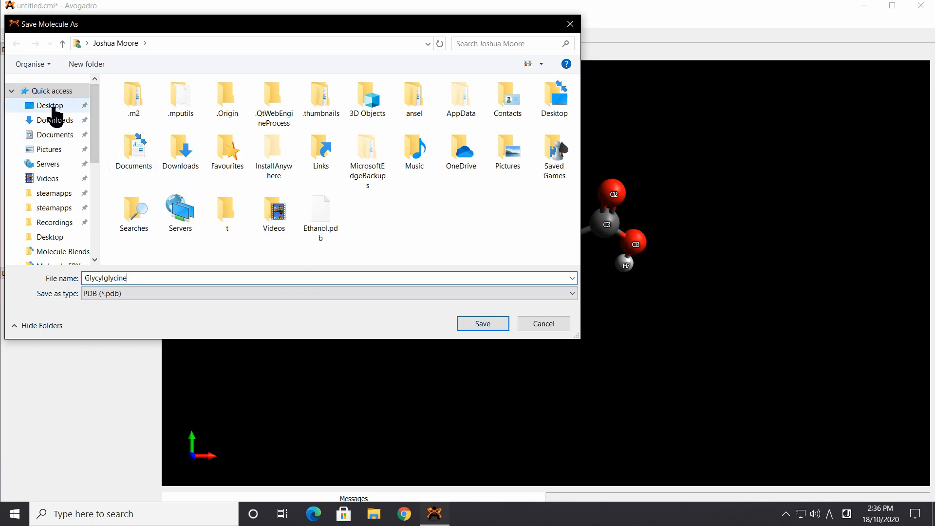
left_click(51, 106)
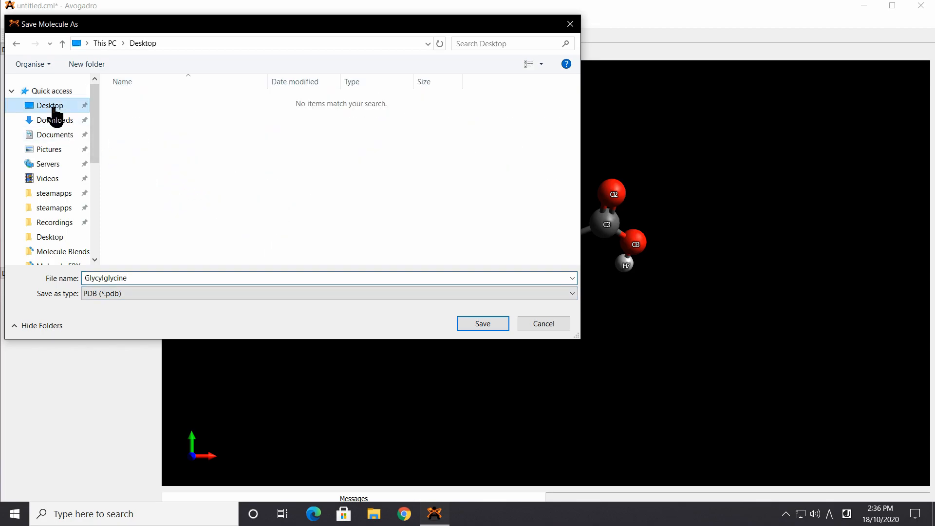
left_click(488, 325)
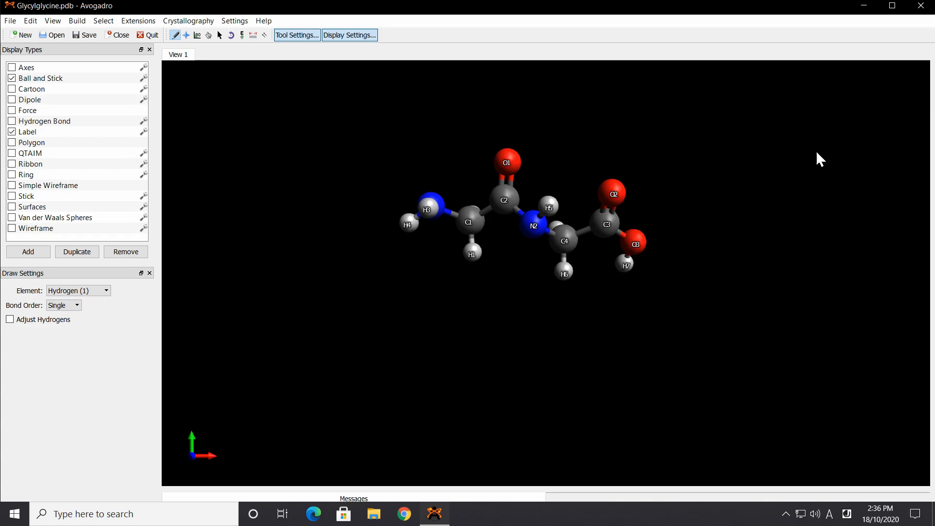
left_click(922, 7)
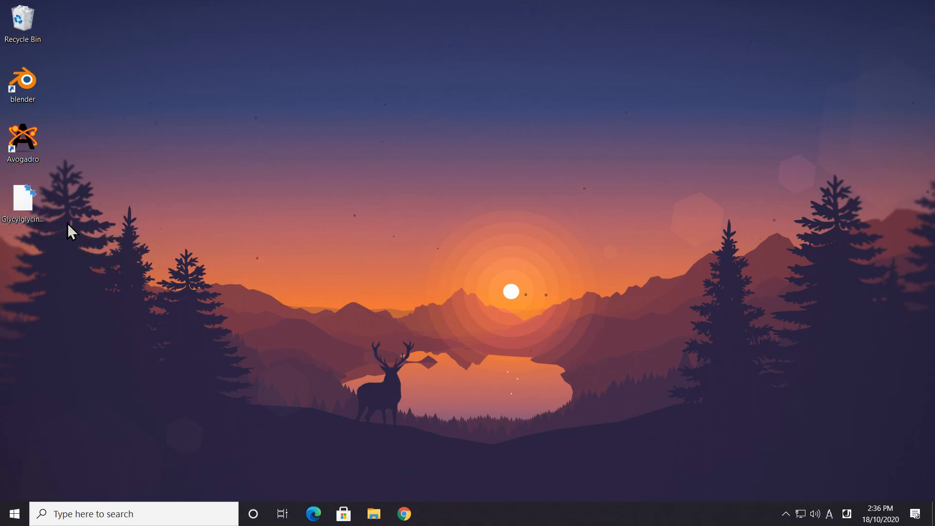
Step: Switch to Blender, dismiss the splash screen and delete the default cube from the scene
double_click(26, 81)
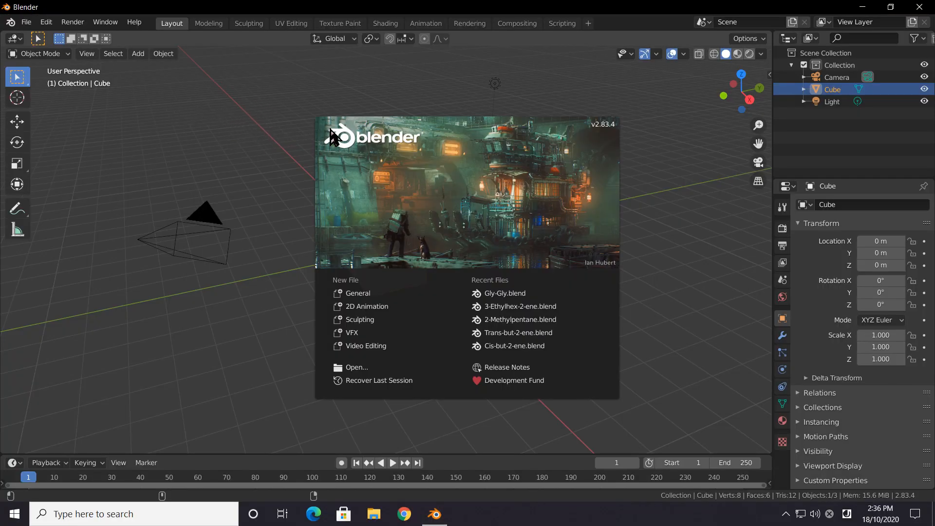
left_click(266, 161)
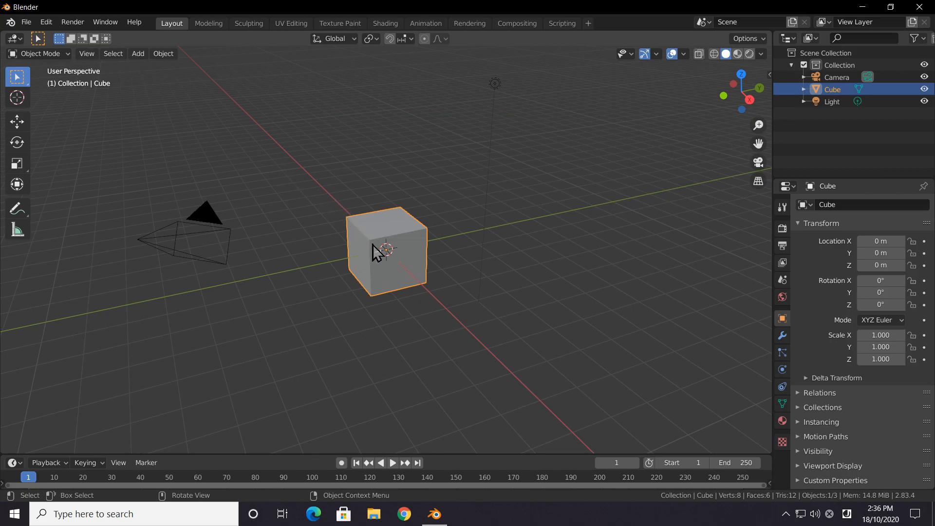
key("Delete")
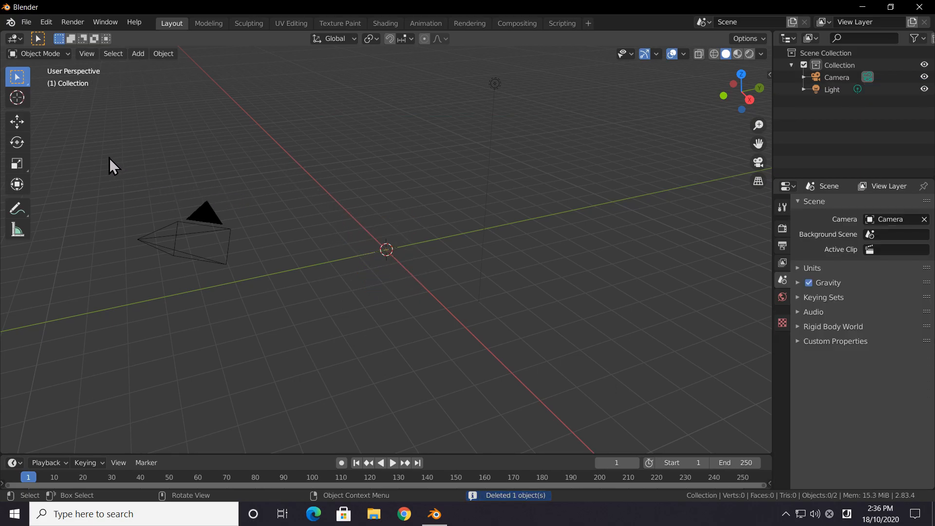
Step: Import Glycylglycine.pdb from the Desktop as a Protein Data Bank file using the Classvr operator preset
left_click(26, 22)
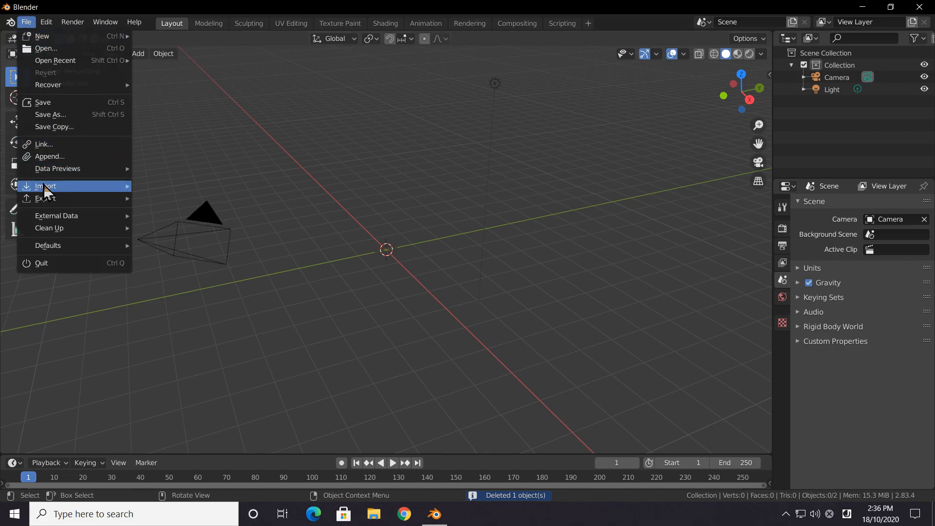
mouse_move(46, 186)
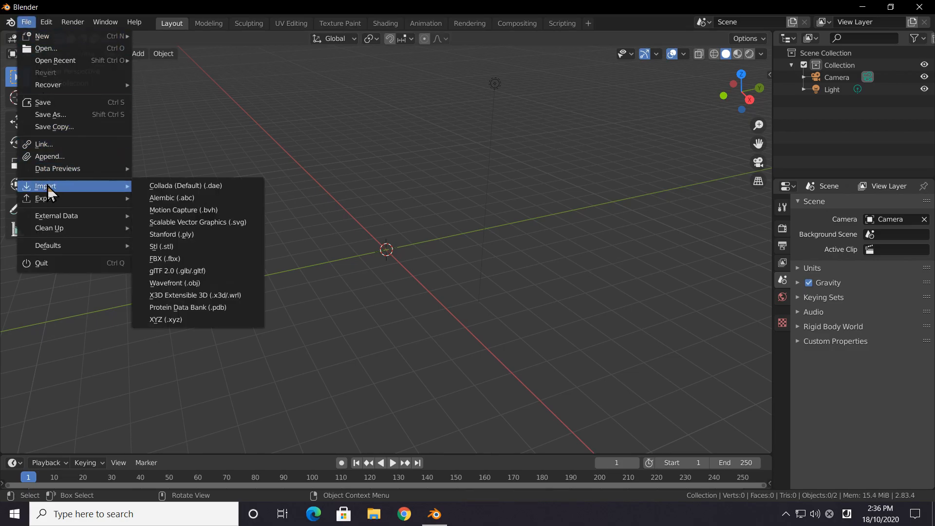
left_click(191, 307)
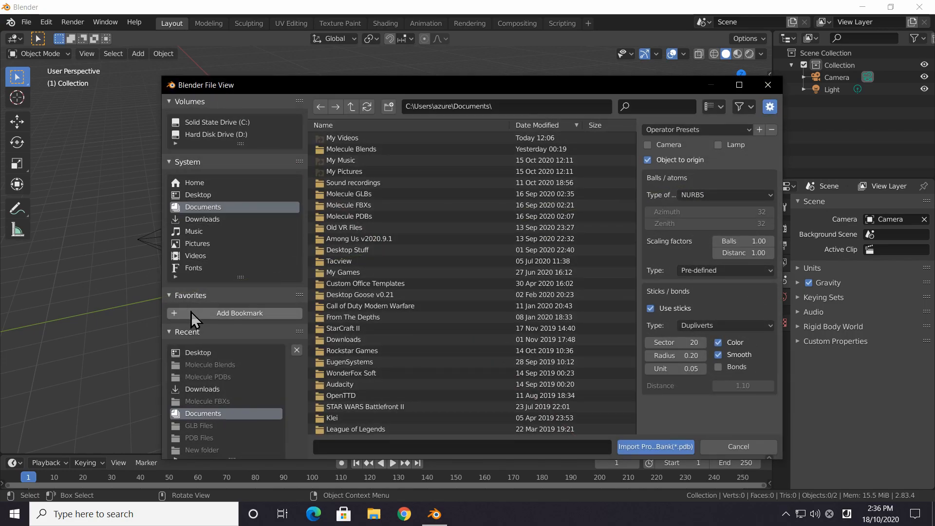
left_click(198, 351)
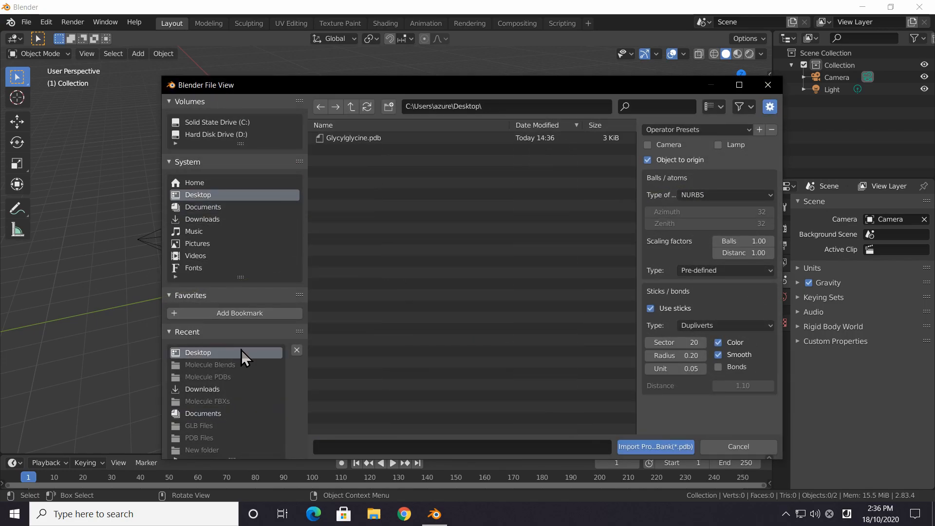
left_click(349, 138)
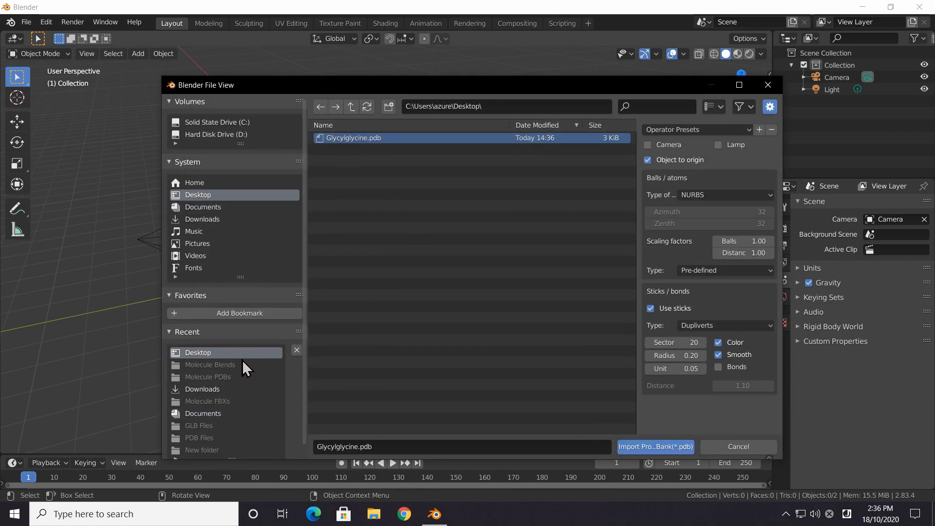
left_click_drag(508, 88, 525, 56)
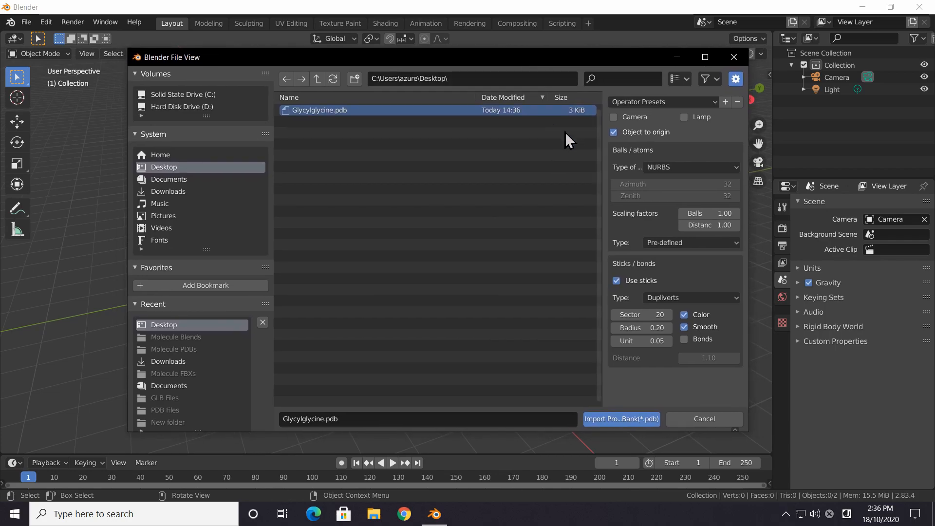
left_click(690, 99)
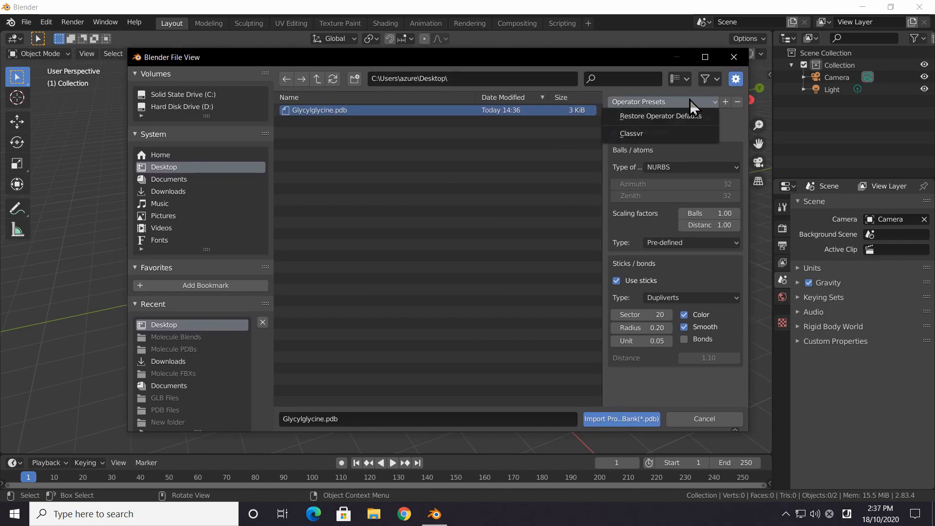
left_click(676, 133)
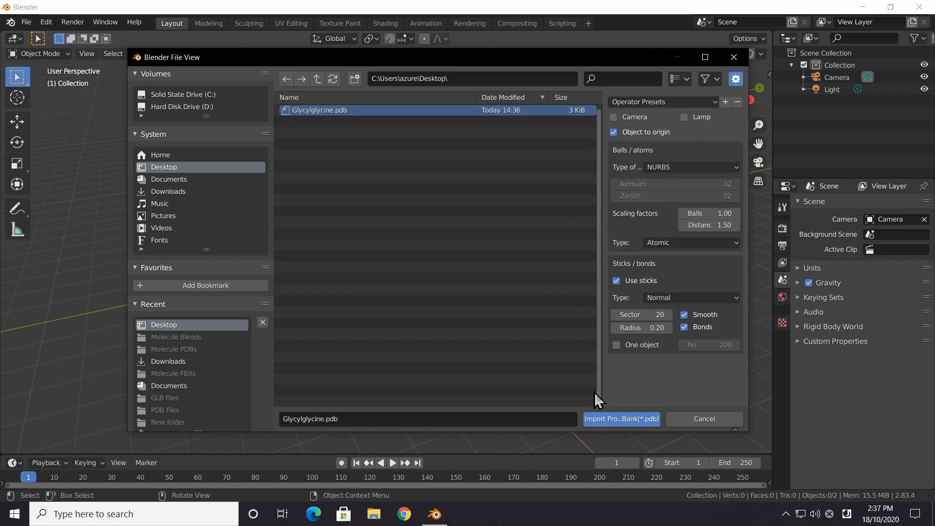
left_click(629, 420)
middle_click_drag(611, 359, 280, 366)
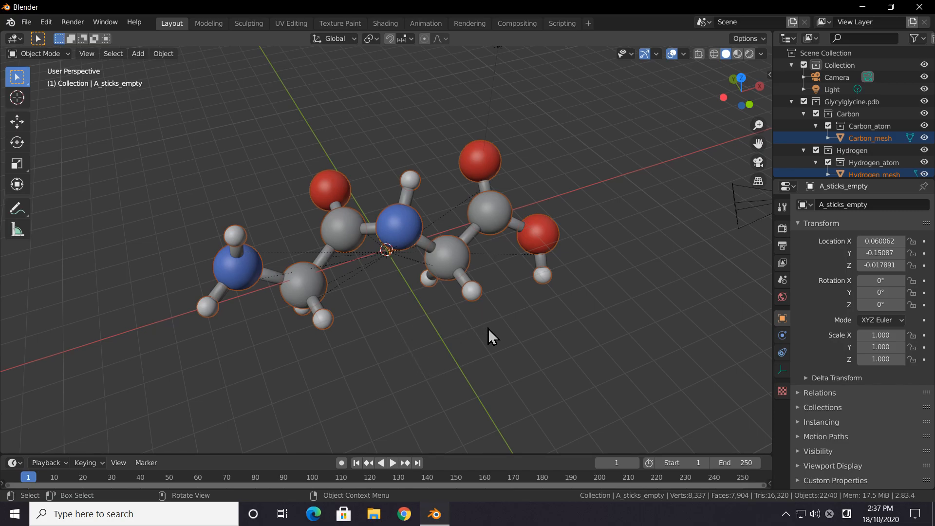
Step: Select all objects in the scene and make their instances real
key("a")
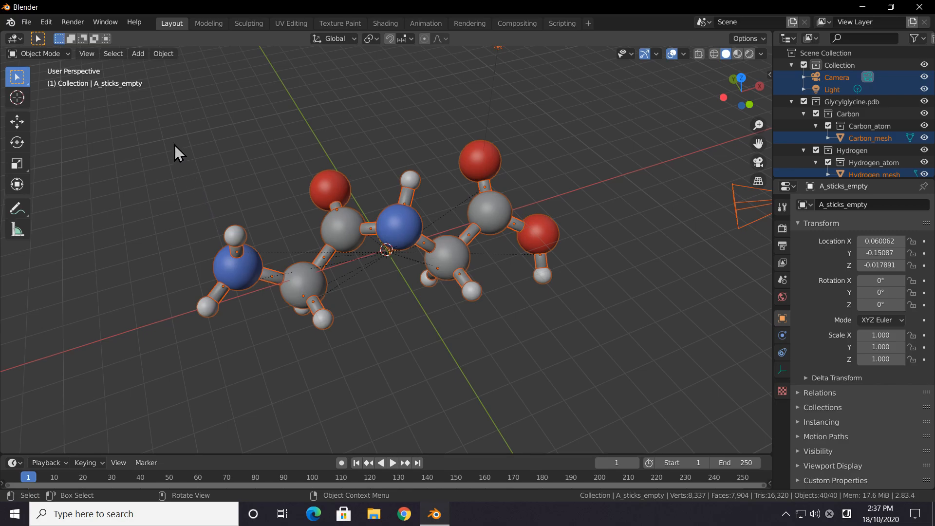
left_click(169, 54)
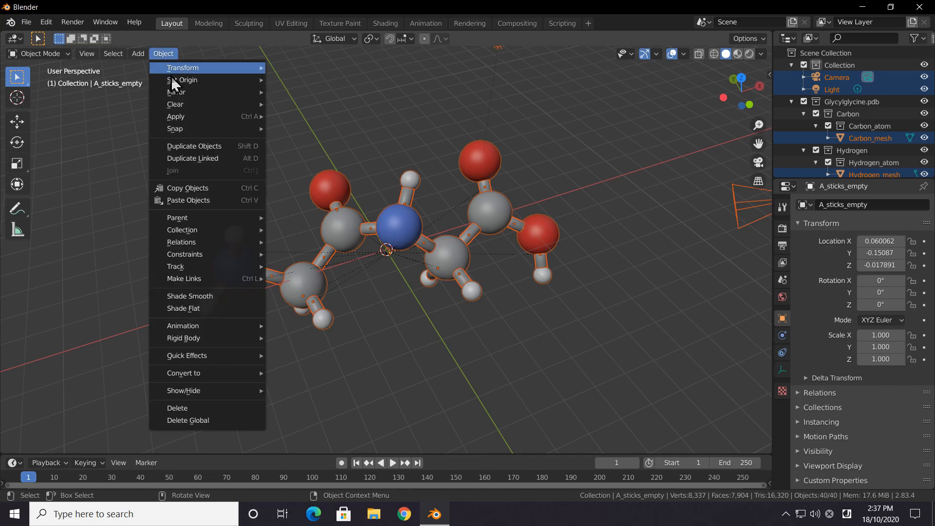
mouse_move(182, 118)
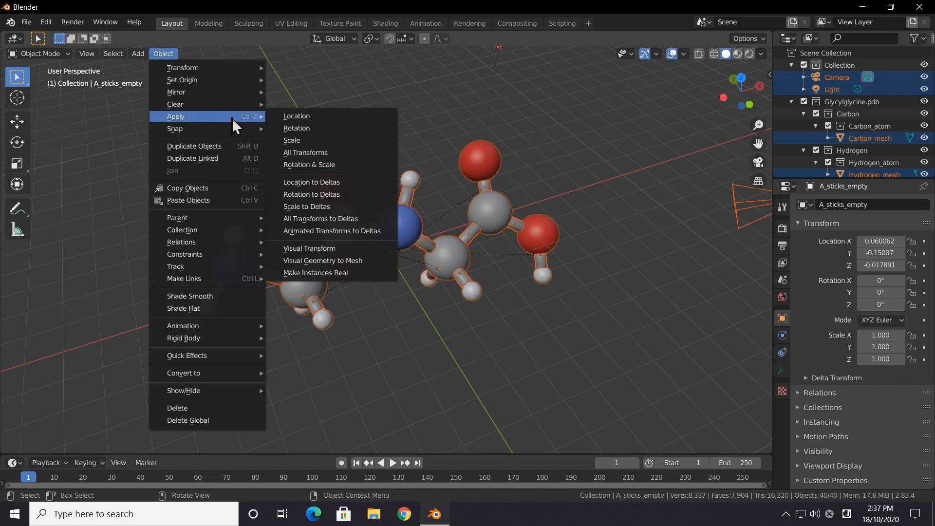
left_click(342, 274)
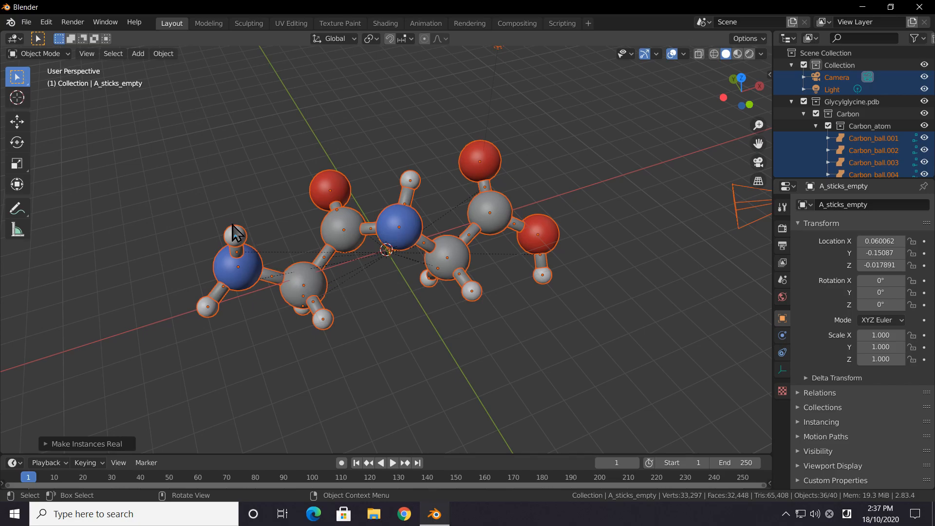
Step: Show all hidden objects in the scene
left_click(162, 55)
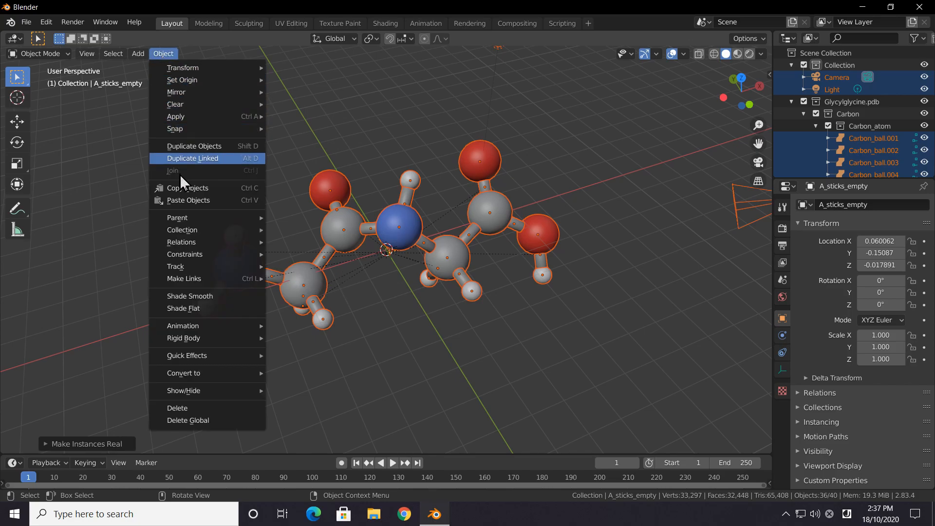
mouse_move(217, 392)
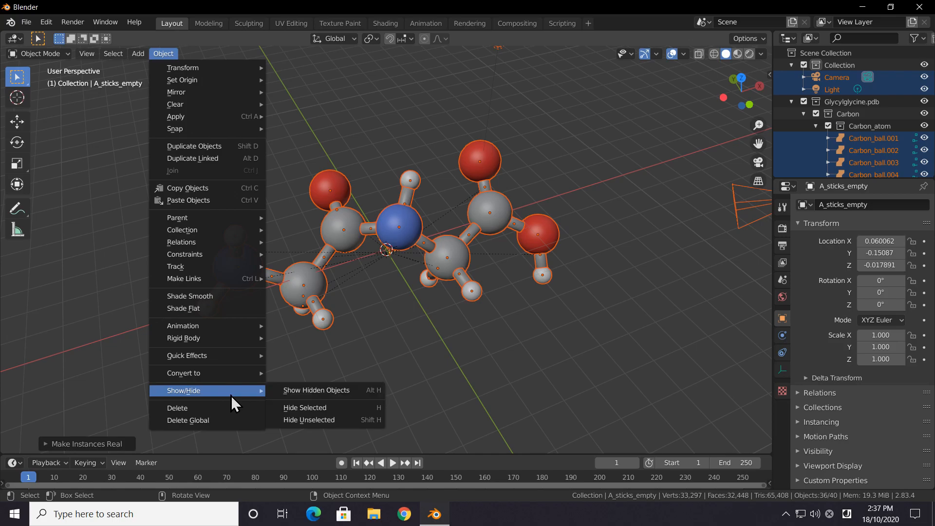
left_click(303, 392)
middle_click_drag(305, 392, 378, 310)
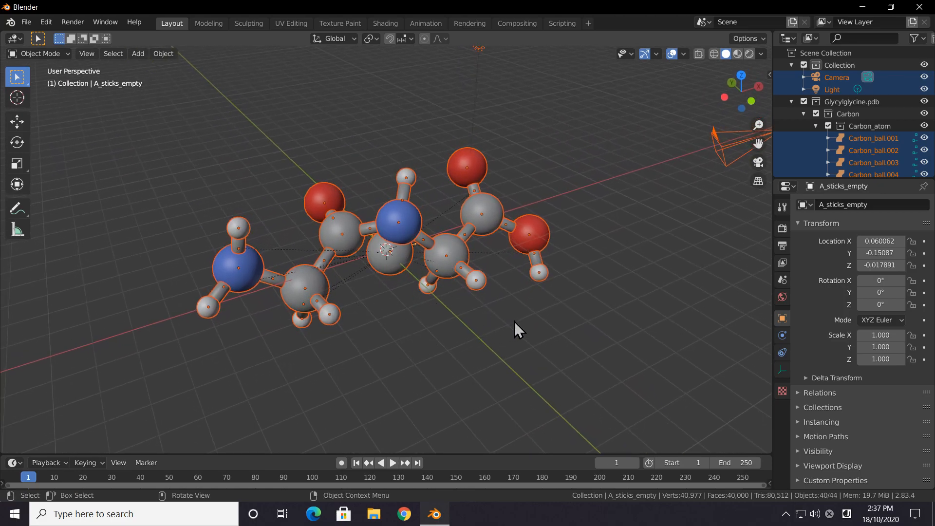
Step: Delete the four stray template atom balls stacked at the scene origin, including Carbon_ball, Nitrogen_ball and Oxygen_ball
left_click(557, 334)
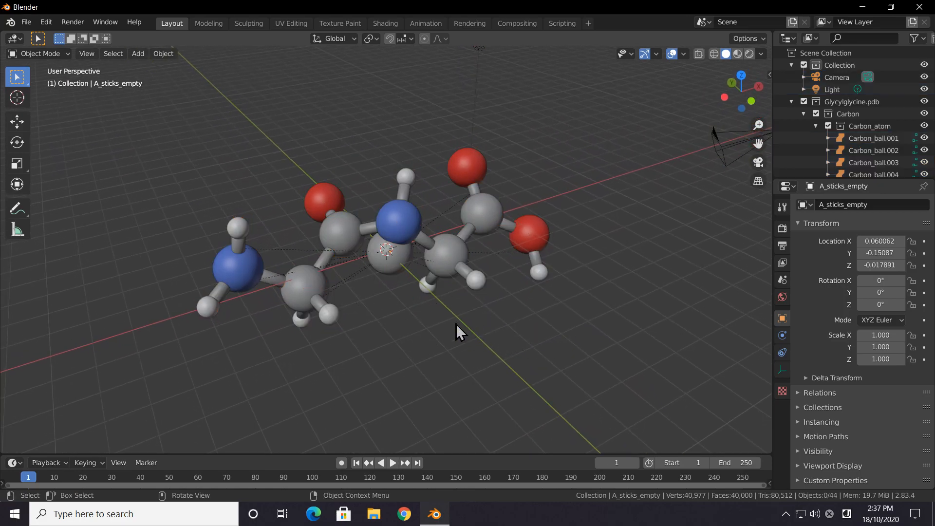
left_click(393, 264)
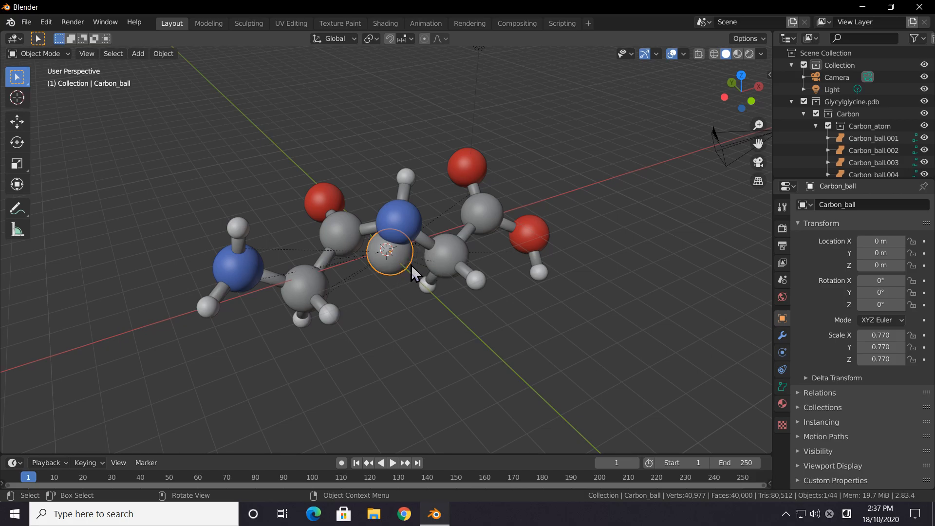
key("Delete")
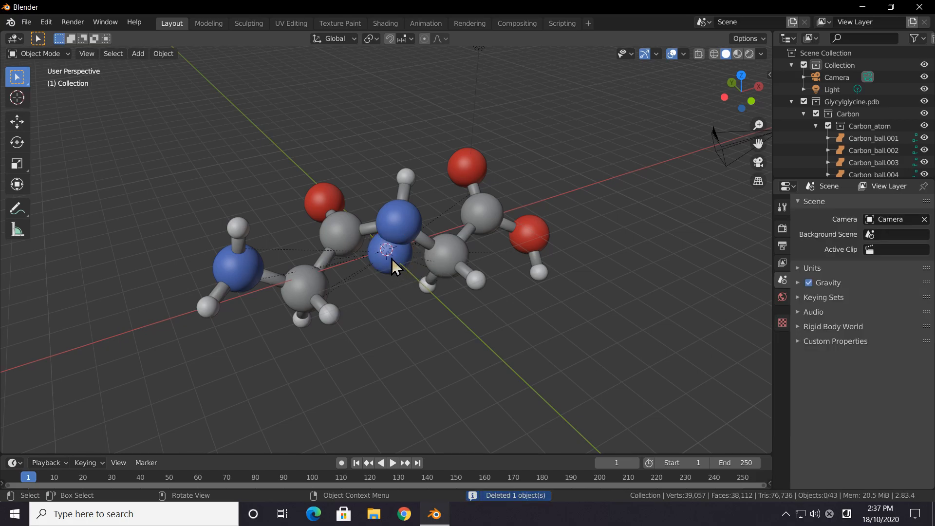
left_click(392, 263)
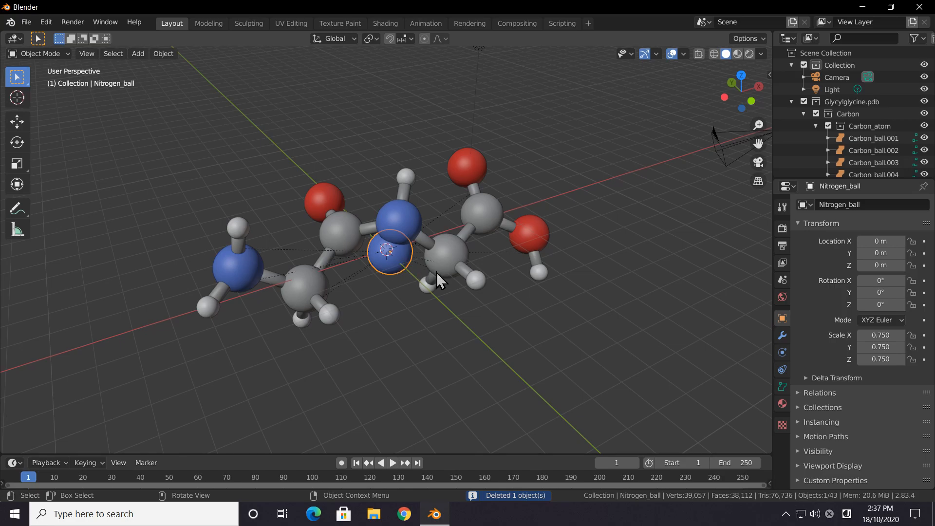
key("Delete")
left_click(393, 259)
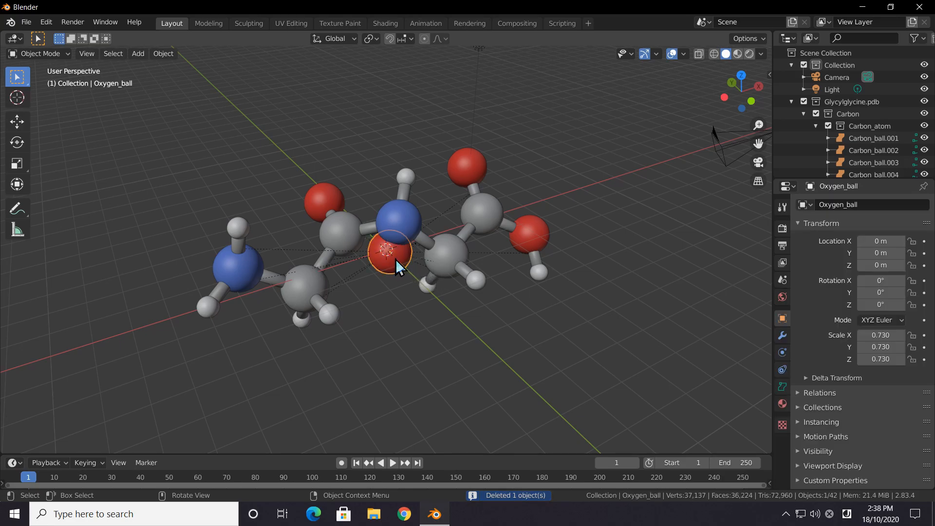
key("Delete")
left_click(396, 259)
key("Delete")
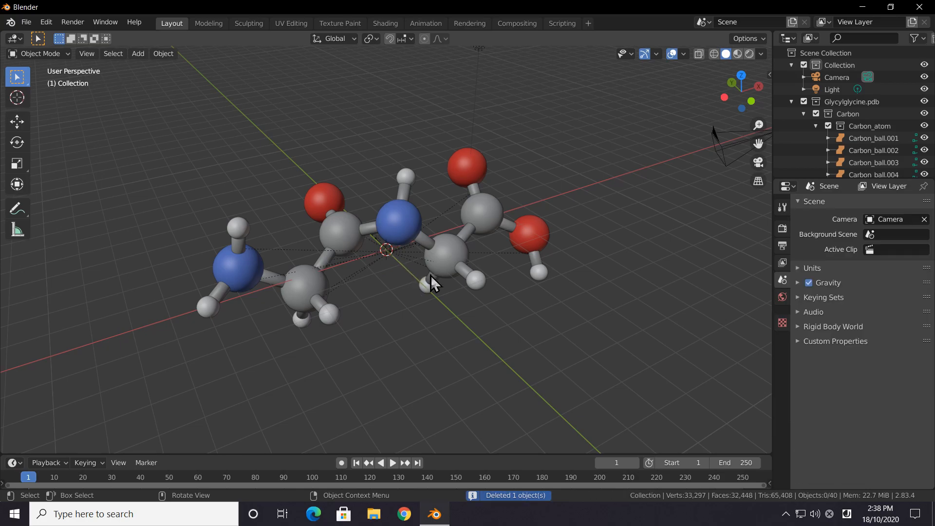
Step: Add a new material named Peptide Bond to the stick joining the carbonyl carbon and the central nitrogen
middle_click_drag(508, 294, 469, 347)
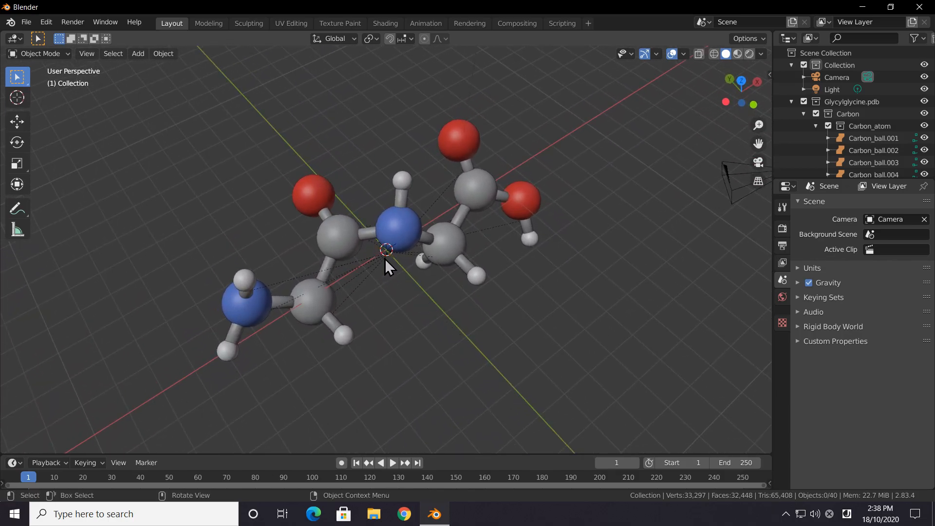
left_click(371, 235)
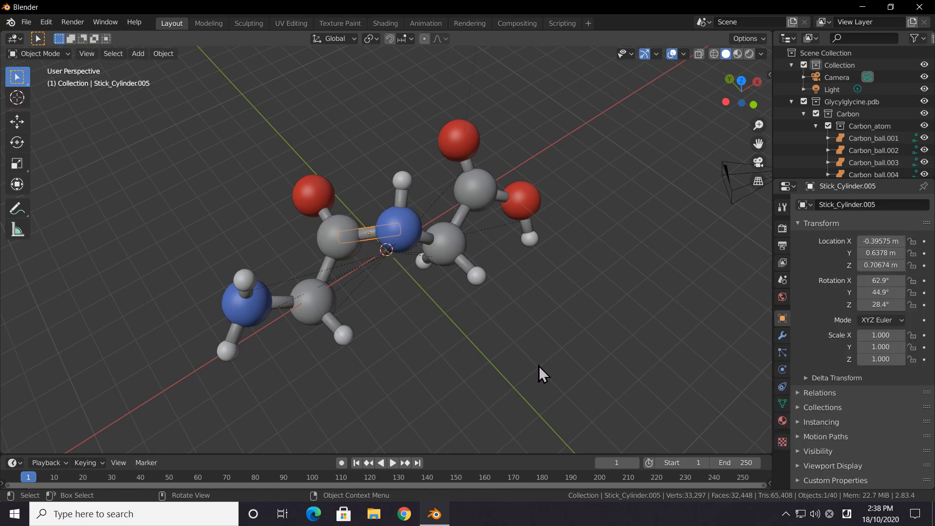
left_click(783, 421)
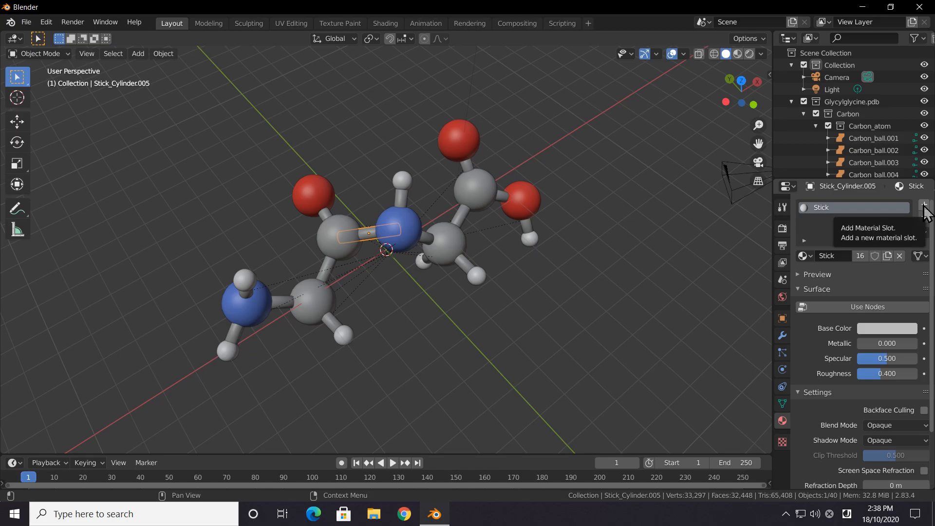
left_click(924, 205)
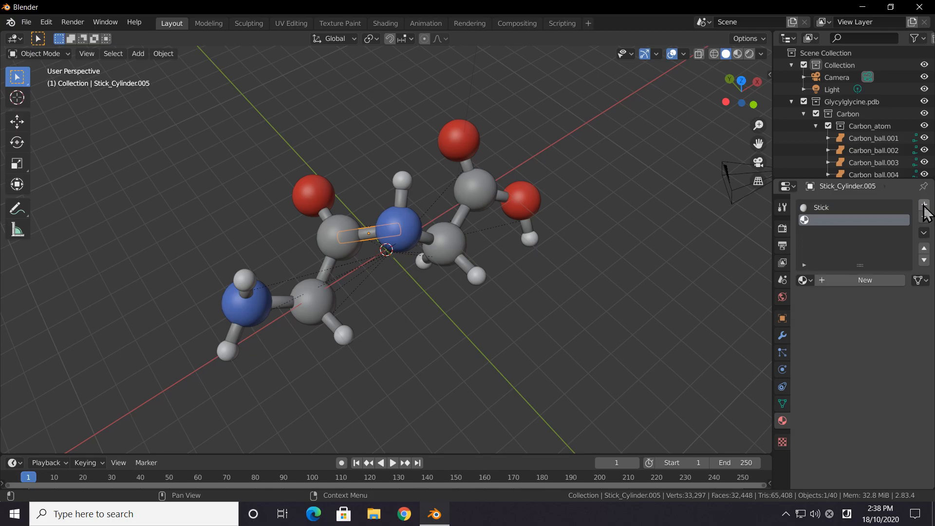
left_click(851, 281)
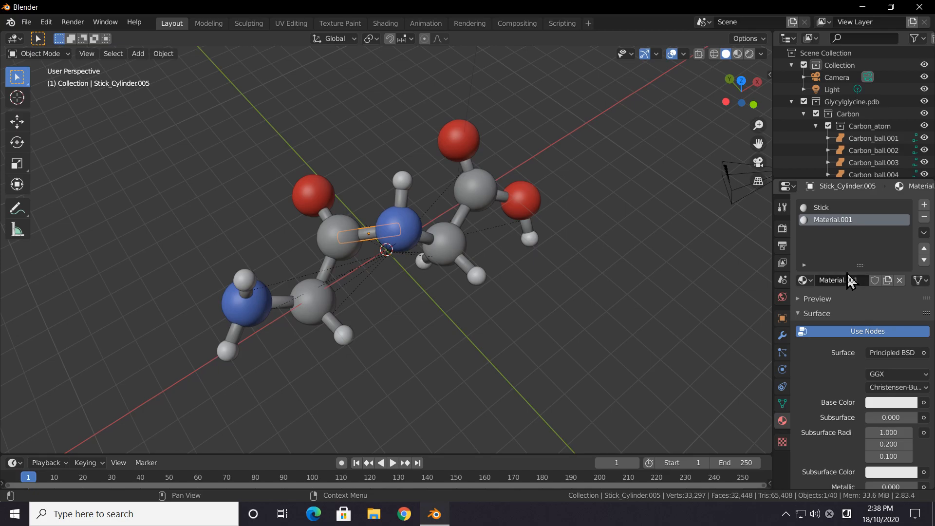
left_click(860, 281)
type("Peptide")
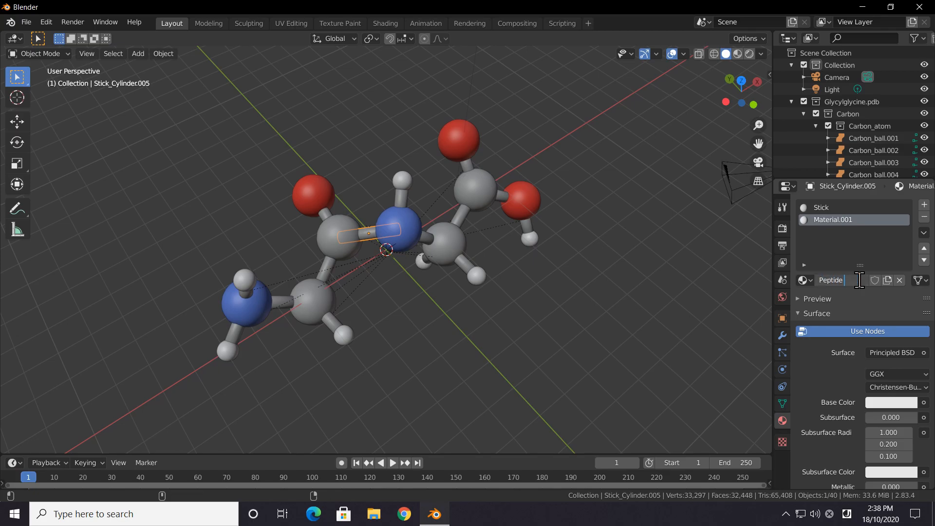
type(" Bond")
key("Return")
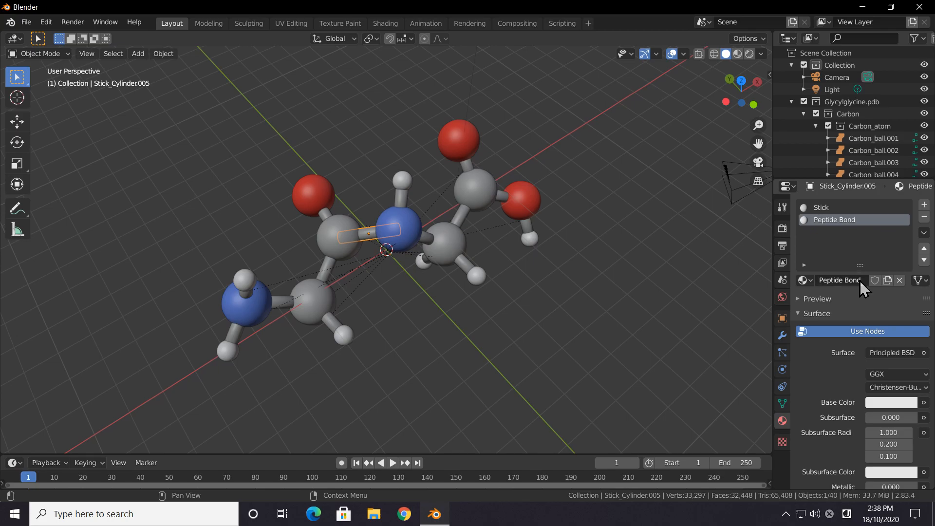
Step: Remove the Stick material from the peptide bond cylinder and turn off Use Nodes for the Peptide Bond material
left_click(824, 209)
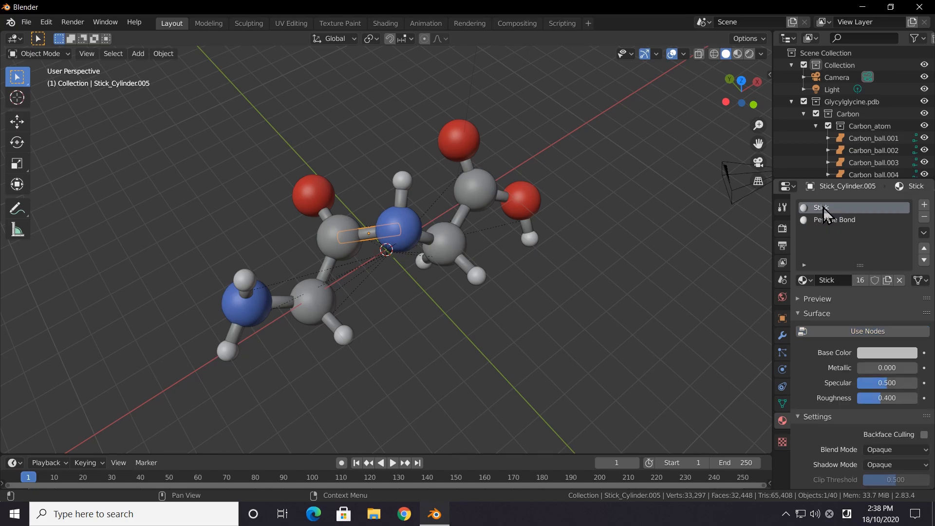
left_click(924, 218)
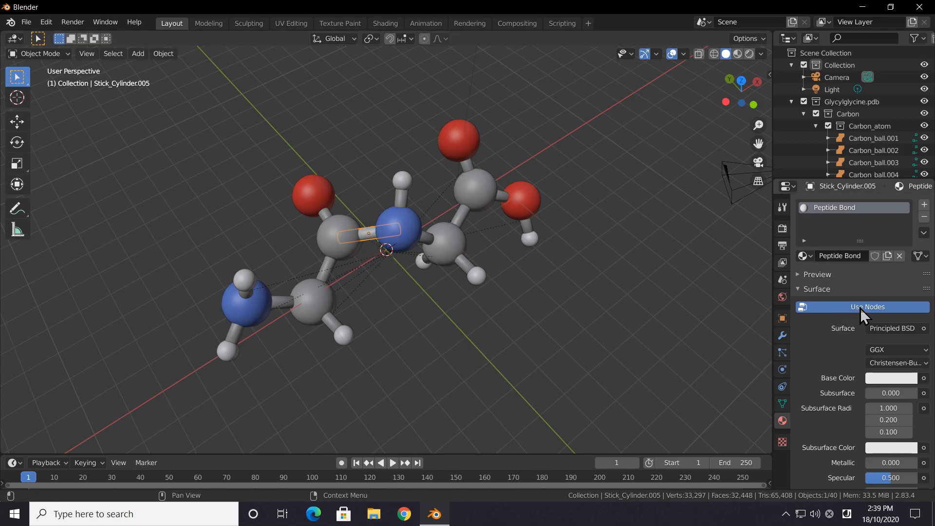
left_click(895, 306)
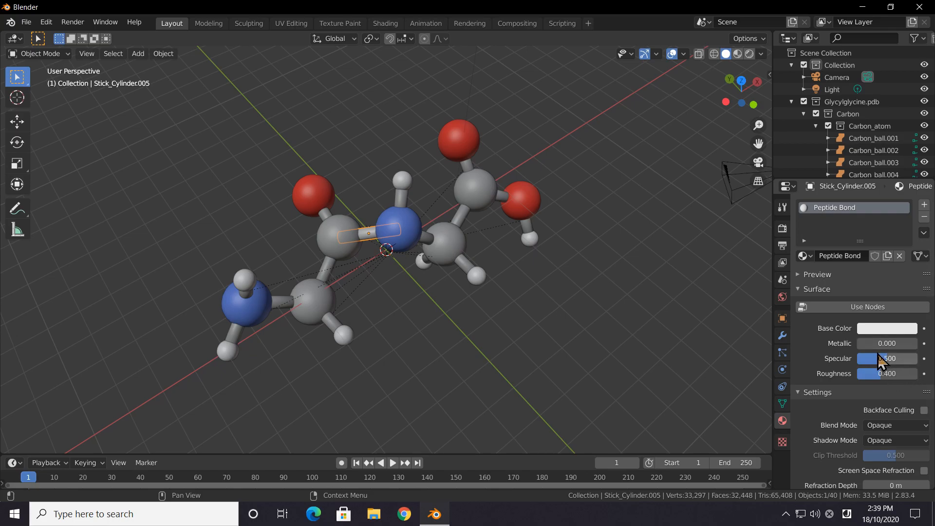
Step: Set the Peptide Bond material's base color to a light orange
left_click(887, 329)
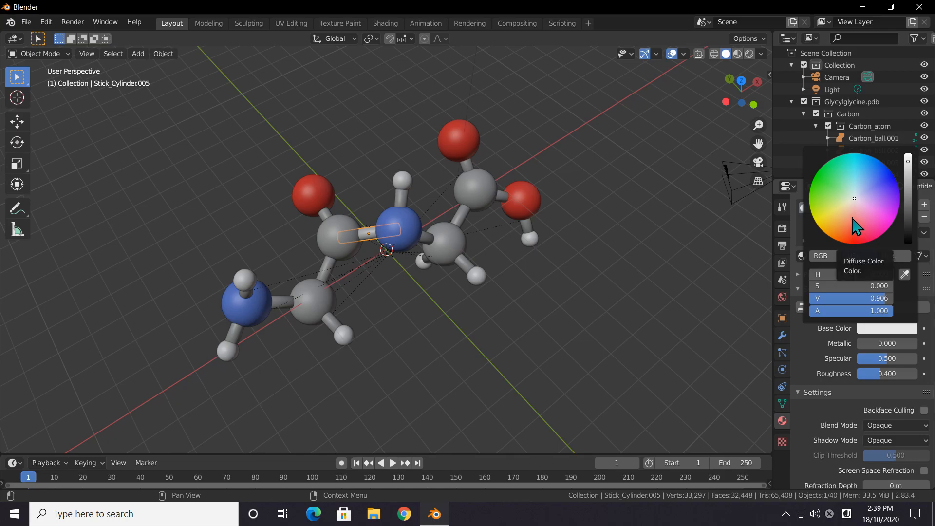
left_click_drag(855, 198, 843, 229)
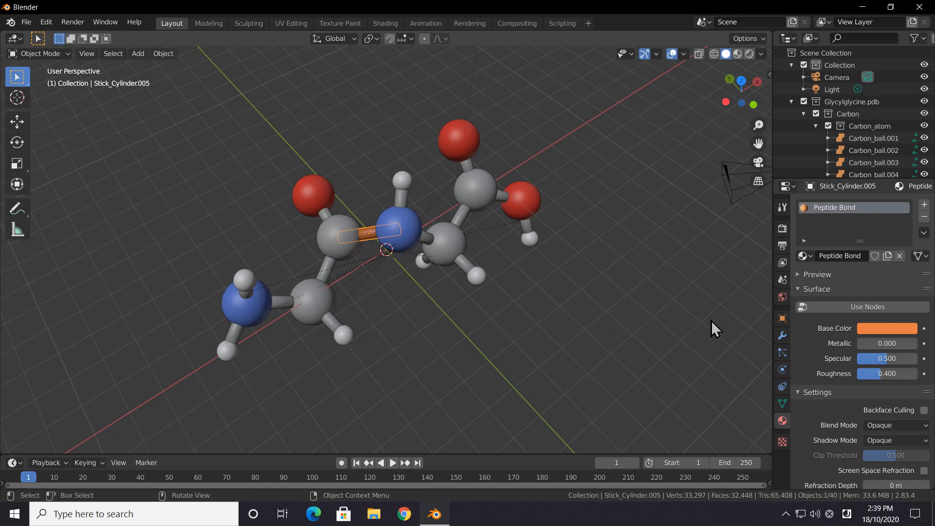
left_click(868, 327)
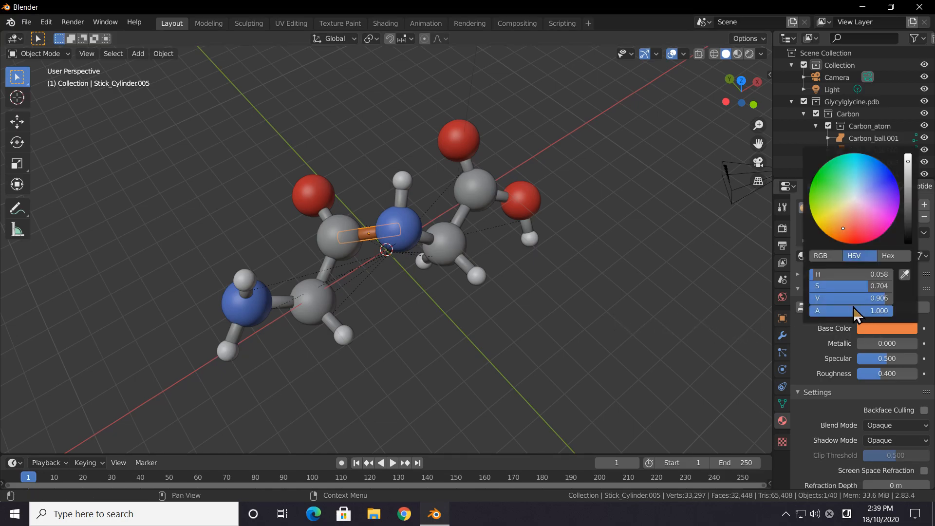
left_click_drag(842, 225, 840, 225)
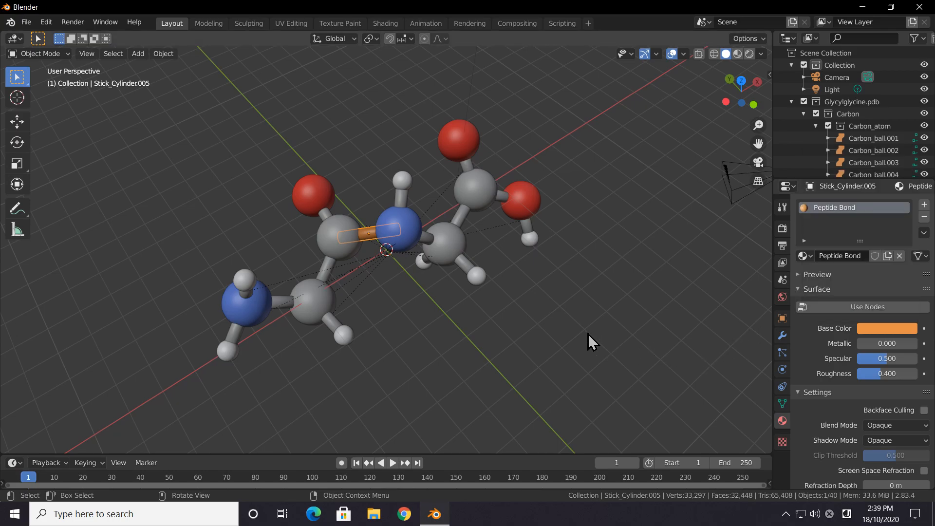
Step: Export the scene to the Desktop as untitled.fbx and close Blender without saving the project
middle_click_drag(620, 321, 594, 315)
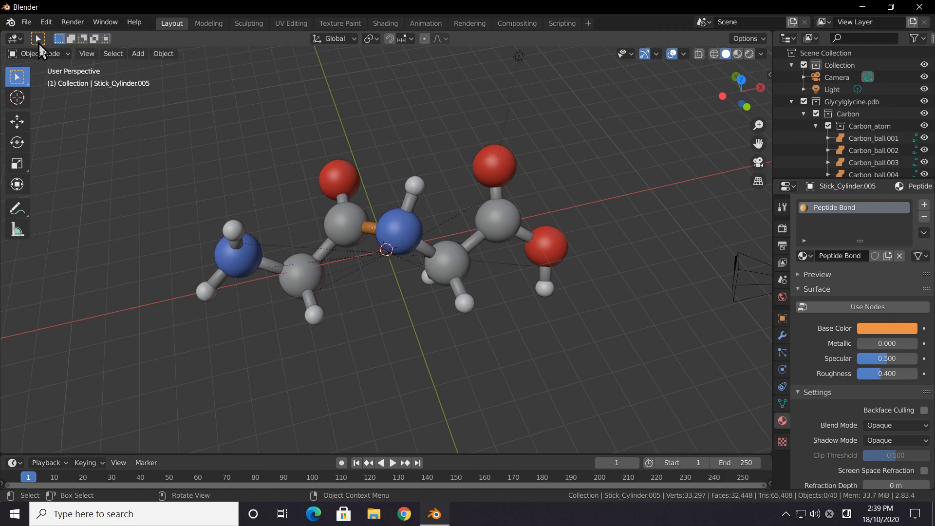
left_click(27, 23)
mouse_move(51, 198)
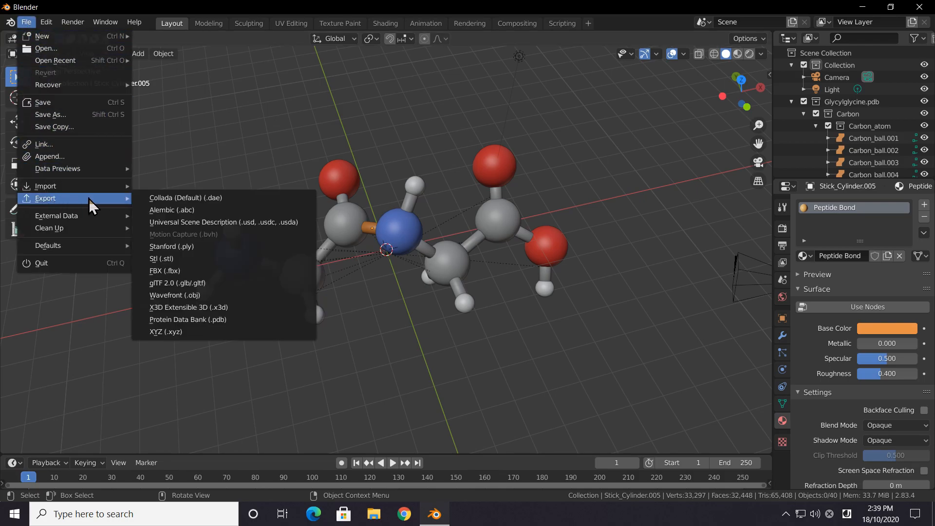
left_click(198, 271)
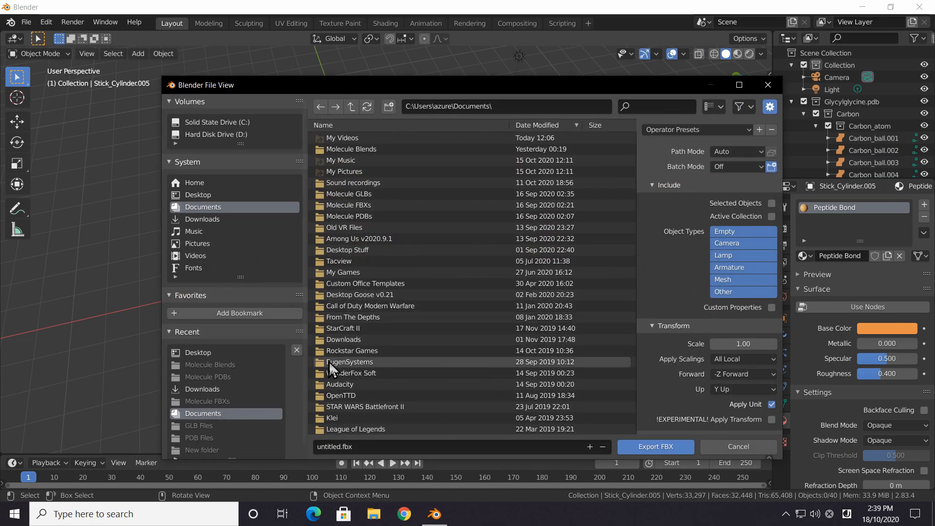
left_click(220, 350)
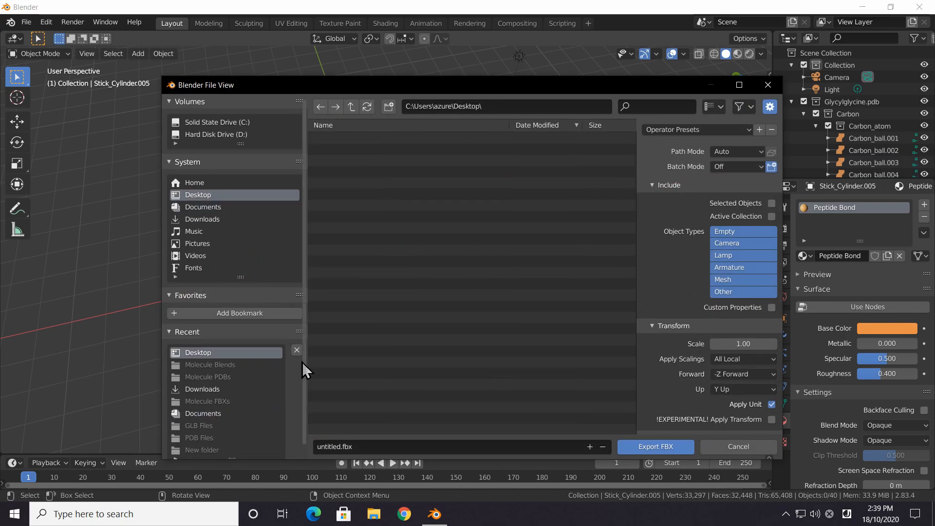
left_click(665, 449)
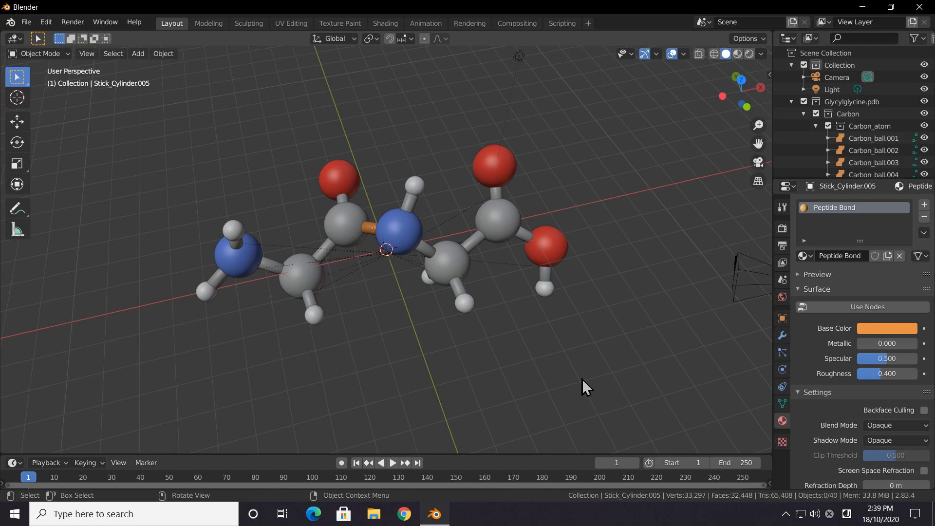
left_click(920, 7)
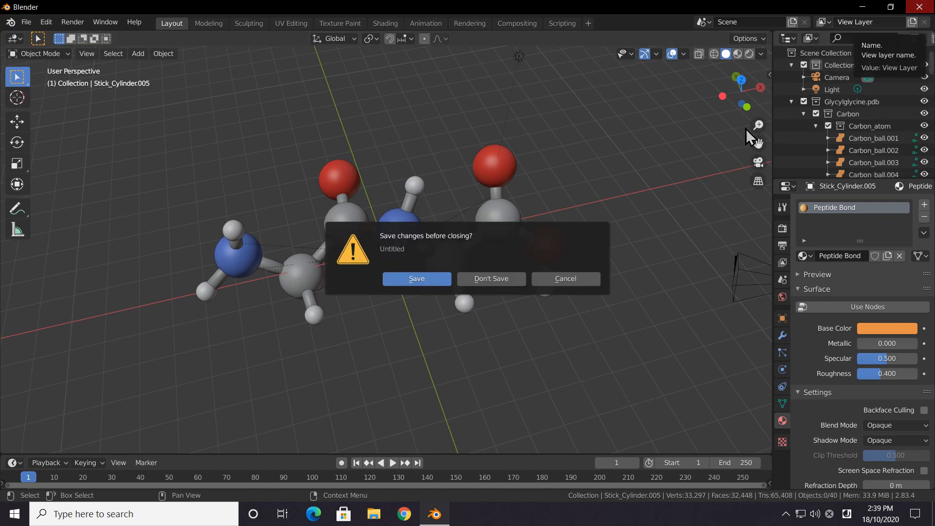
left_click(502, 279)
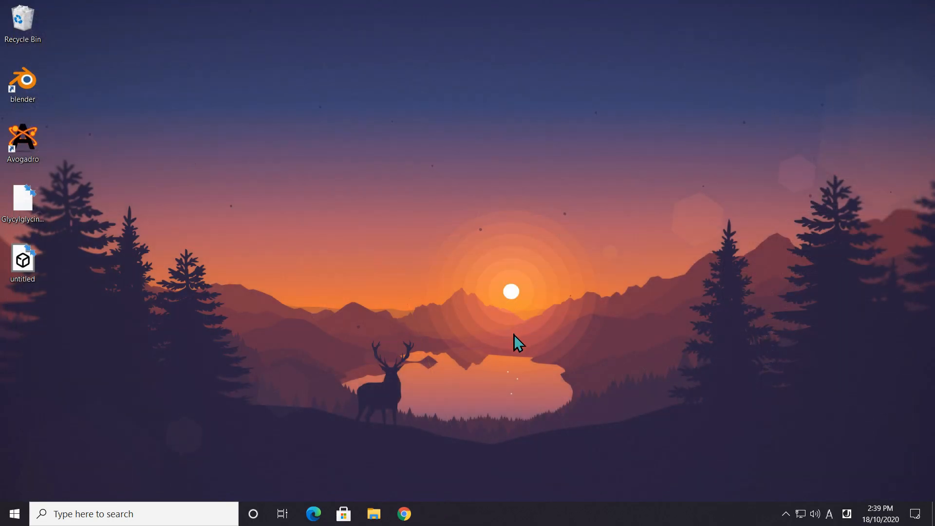
Step: Switch to Chrome and open the AnyConv converter page at anyconv.com/obj-to-glb-converter
left_click(404, 514)
type("any")
key("Return")
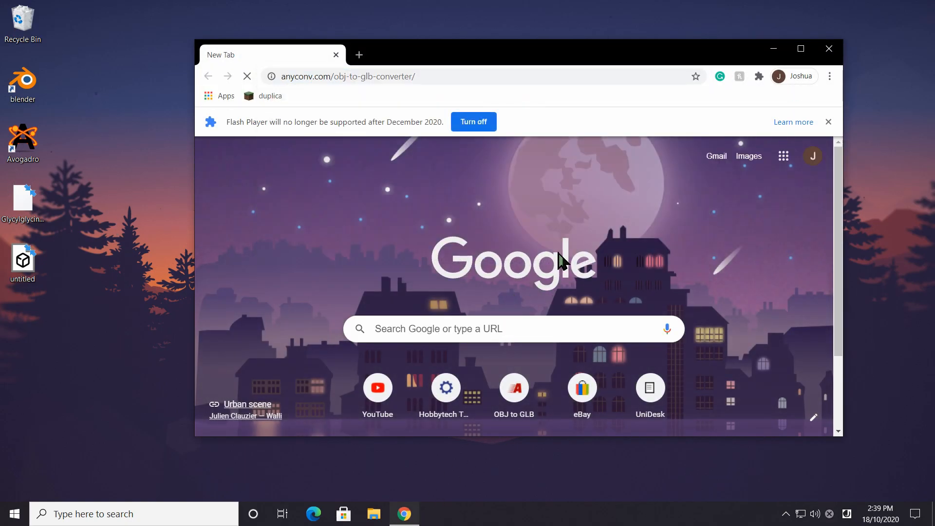
scroll(536, 244, "down", 1)
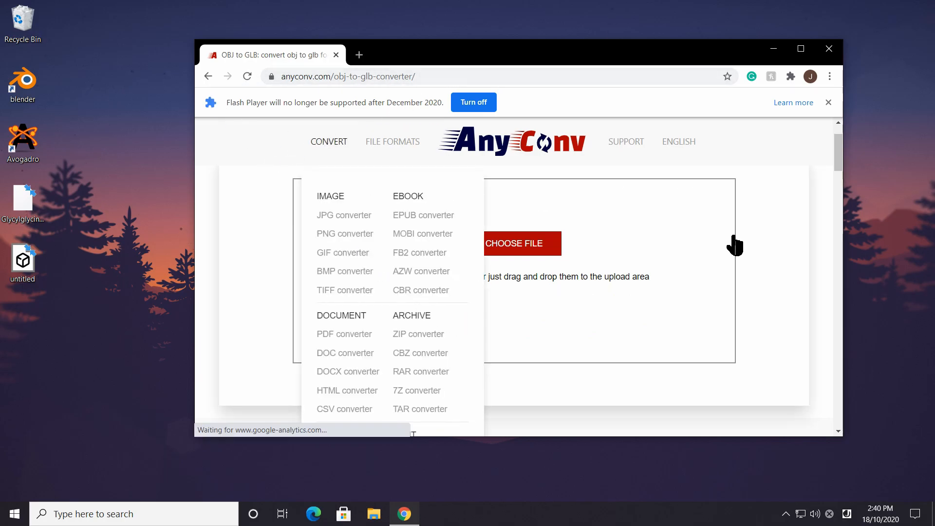
Step: Upload untitled.fbx from the desktop, convert it to GLB and download the converted file
left_click_drag(22, 262, 454, 280)
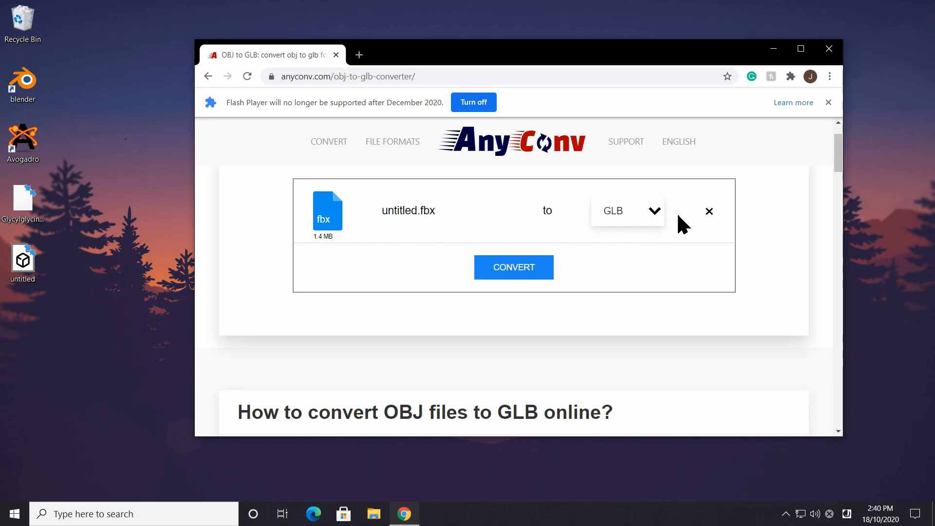
left_click(531, 269)
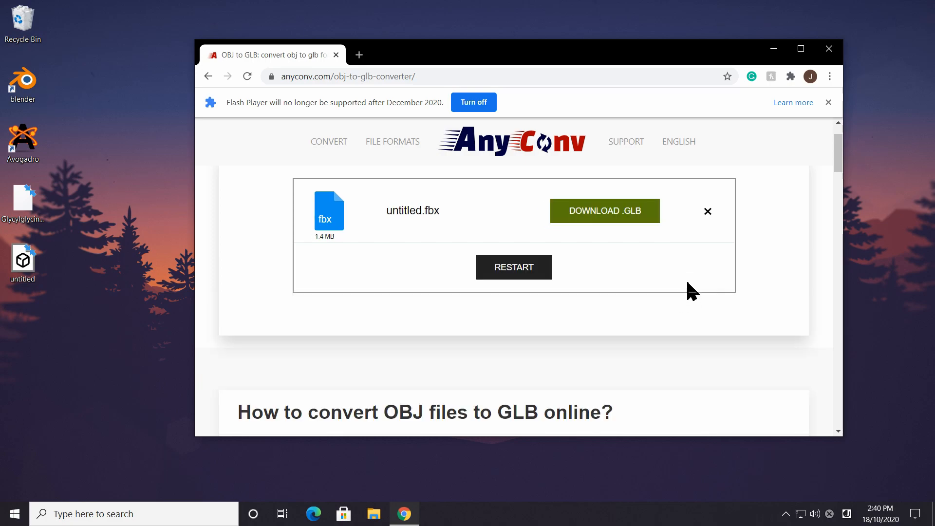
left_click(628, 222)
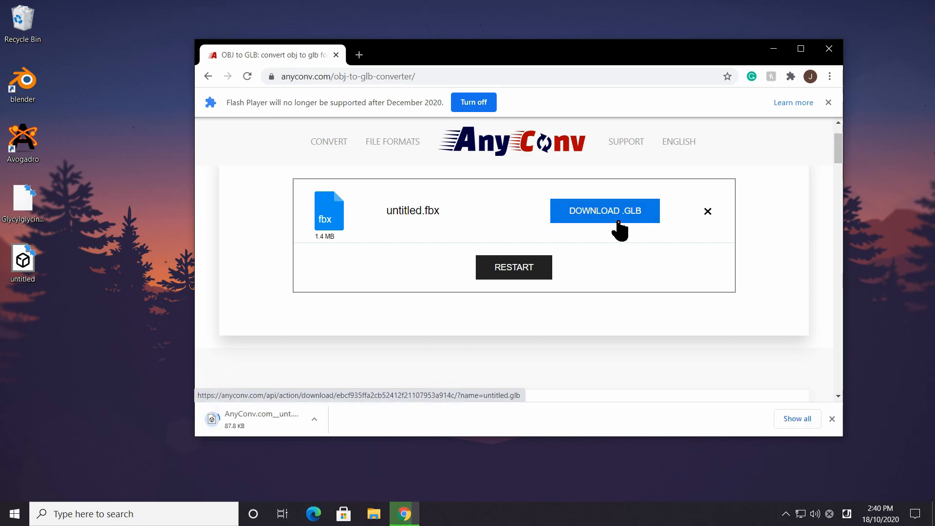
Step: Switch to File Explorer and open the converted GLB file from the Downloads folder in 3D Viewer
left_click(374, 514)
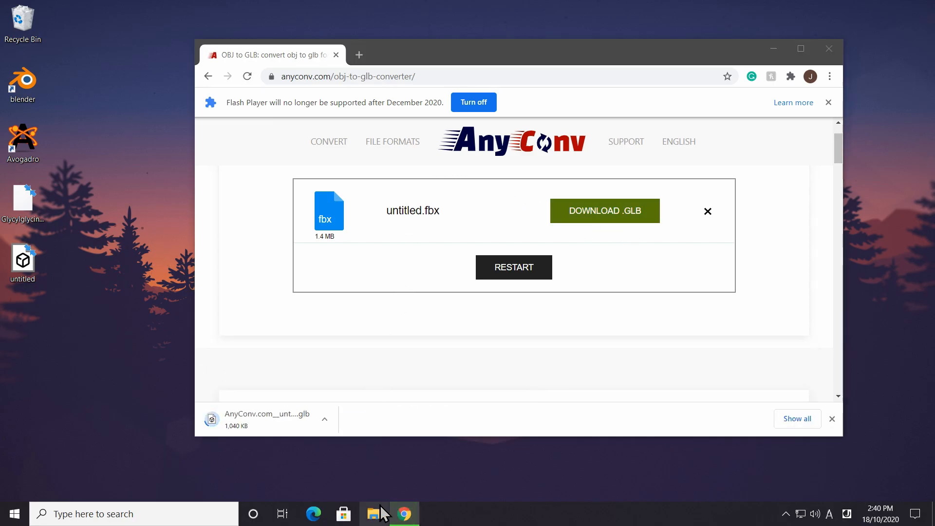
left_click(407, 205)
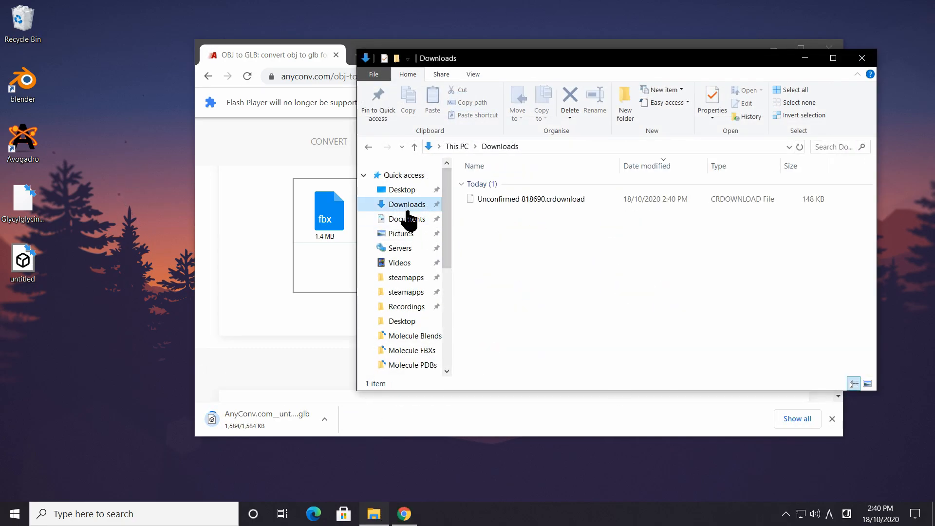
double_click(519, 198)
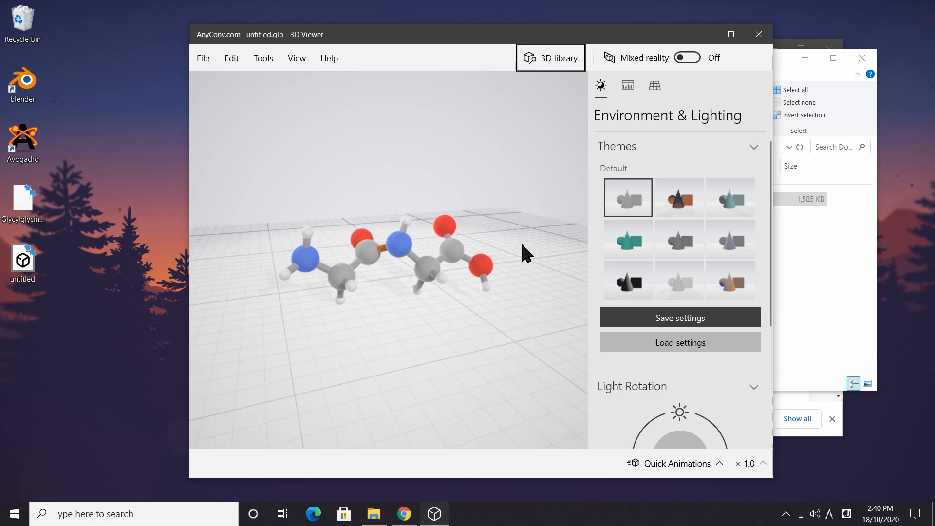
Step: Inspect the converted glycylglycine model in 3D Viewer from several angles and distances
left_click_drag(520, 241, 356, 254)
scroll(401, 255, "up", 8)
scroll(356, 255, "down", 6)
left_click_drag(427, 271, 432, 251)
scroll(409, 253, "up", 4)
left_click_drag(458, 285, 434, 277)
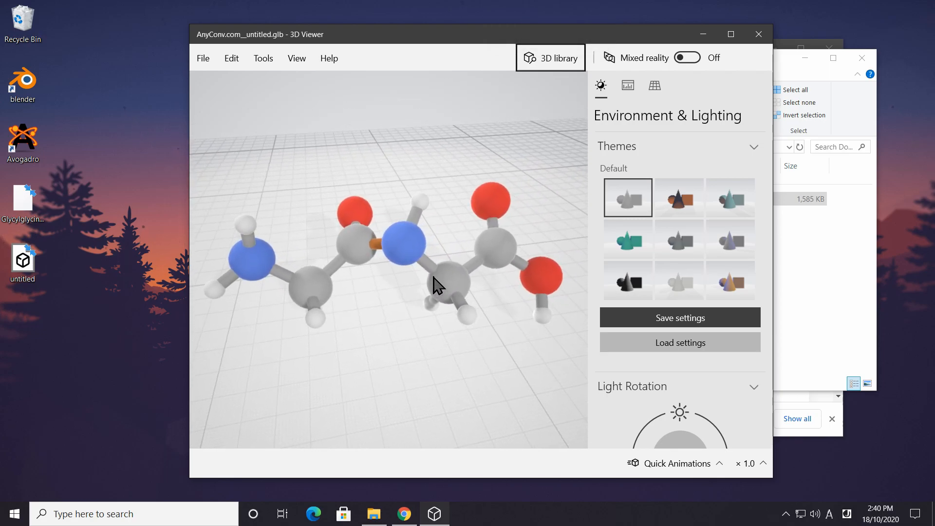
key("alt+F9")
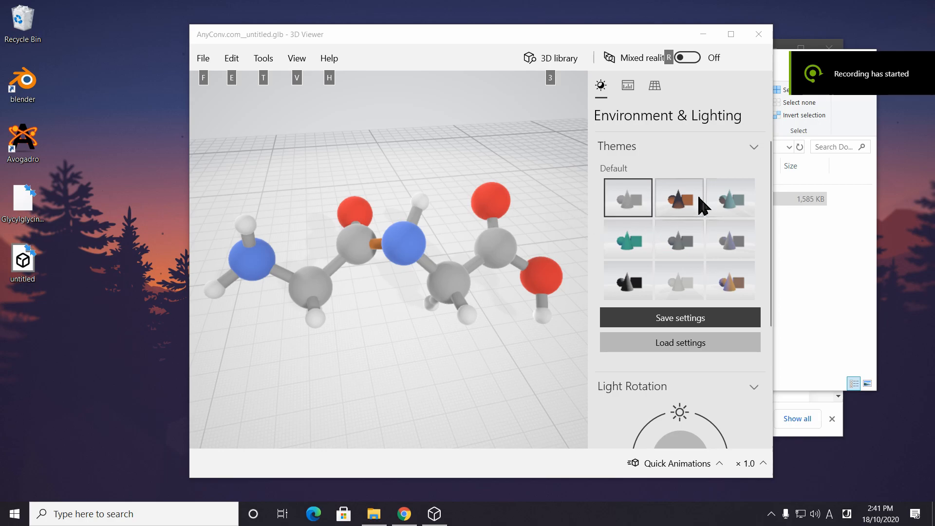
Step: Close 3D Viewer, the Downloads folder window and the browser
left_click(758, 34)
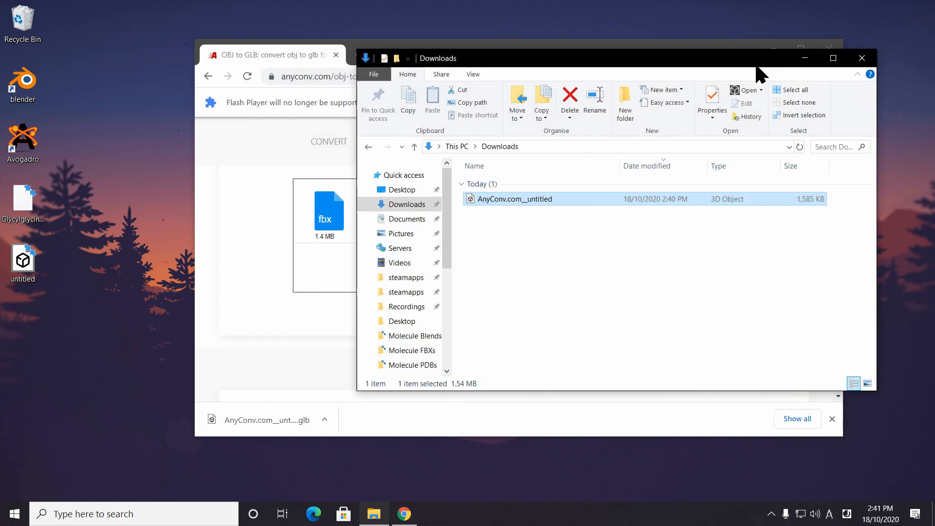
left_click(861, 57)
left_click(828, 48)
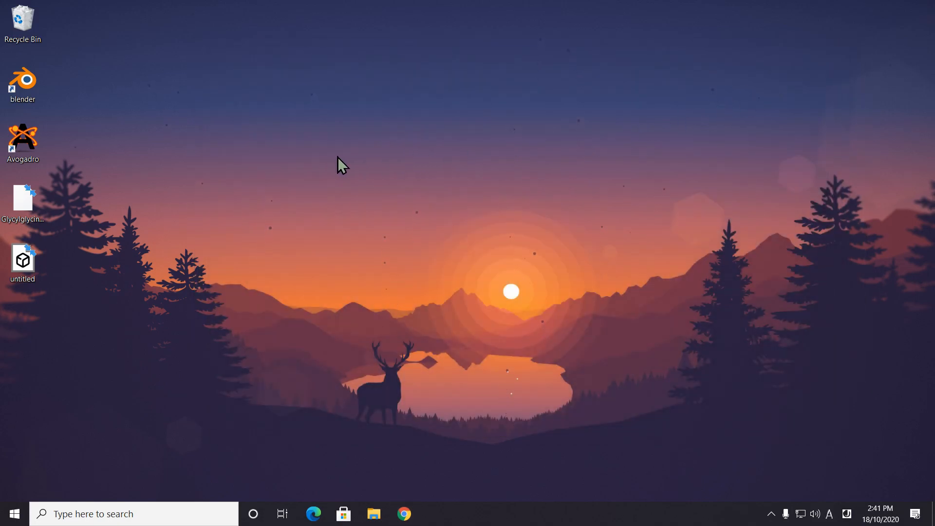
Step: Open Avogadro and place five separate water molecules using Oxygen with adjusted hydrogens, one in the centre and four around it
double_click(19, 146)
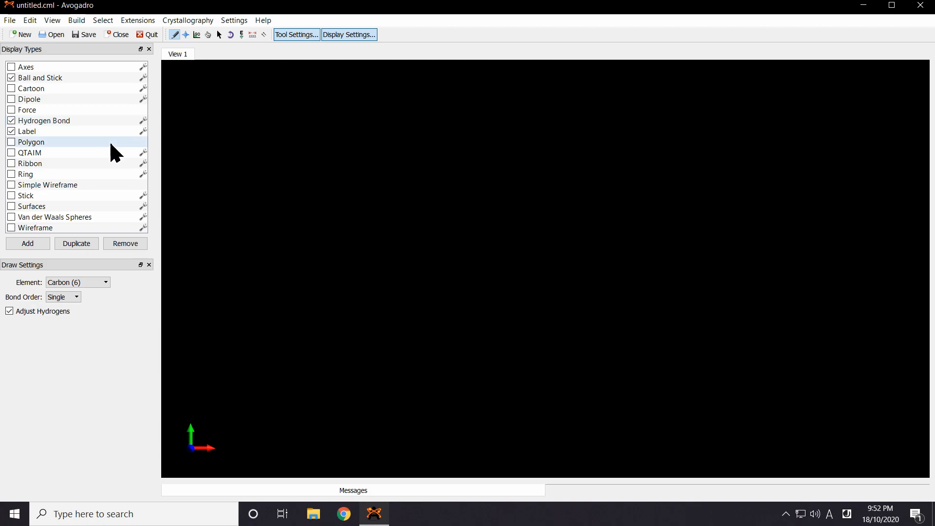
left_click(98, 283)
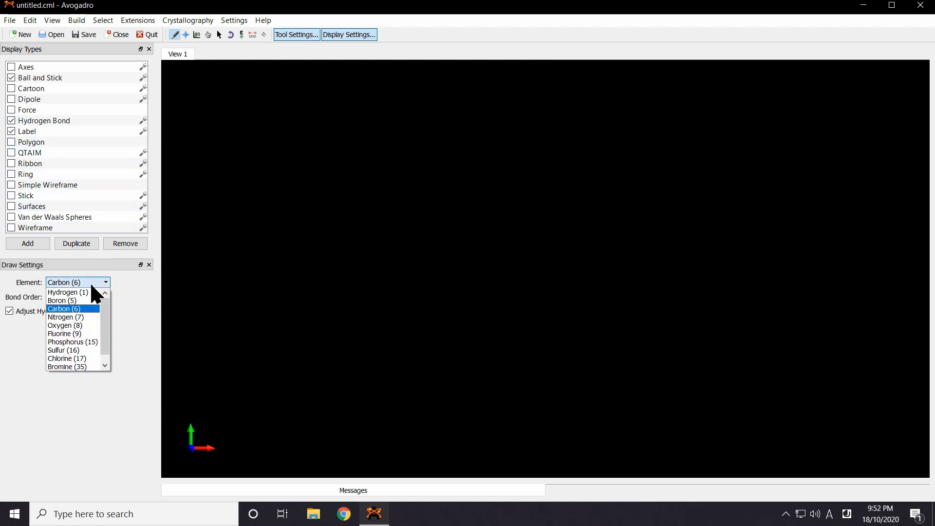
left_click(70, 325)
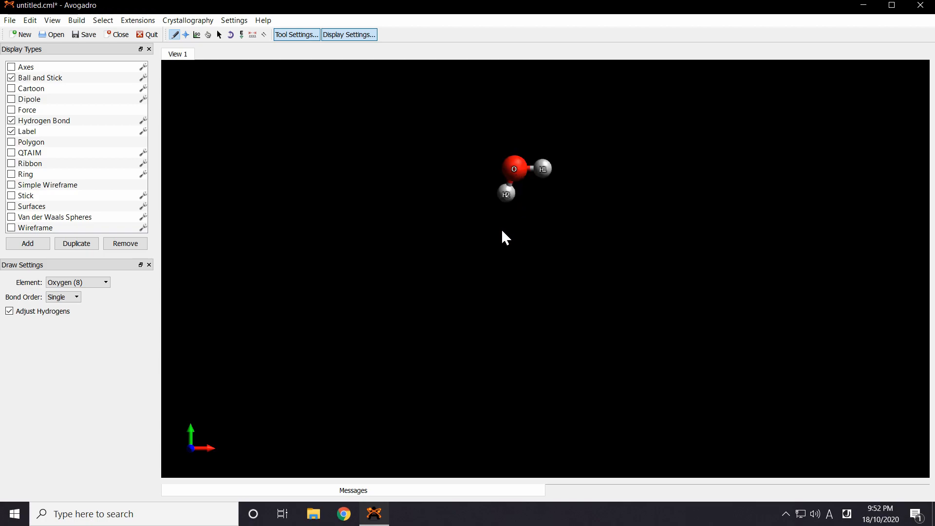
left_click(514, 228)
left_click(441, 231)
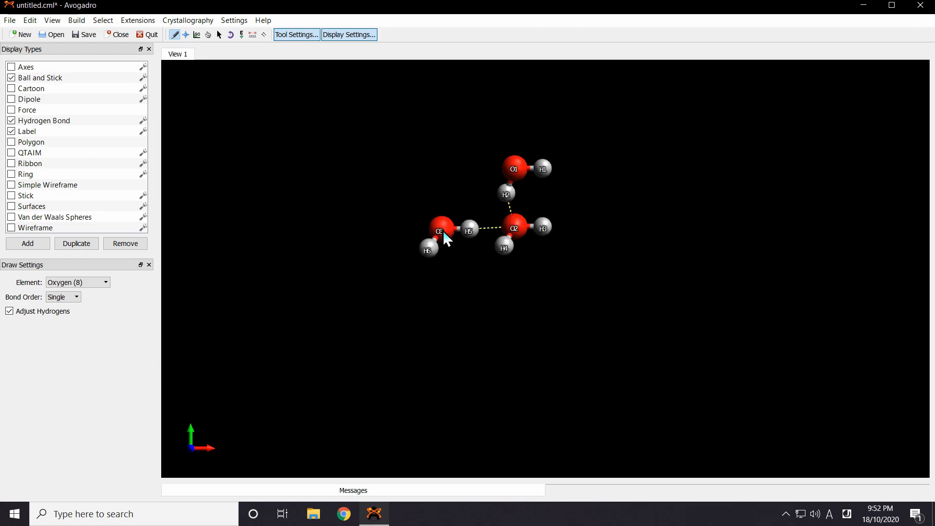
left_click(604, 227)
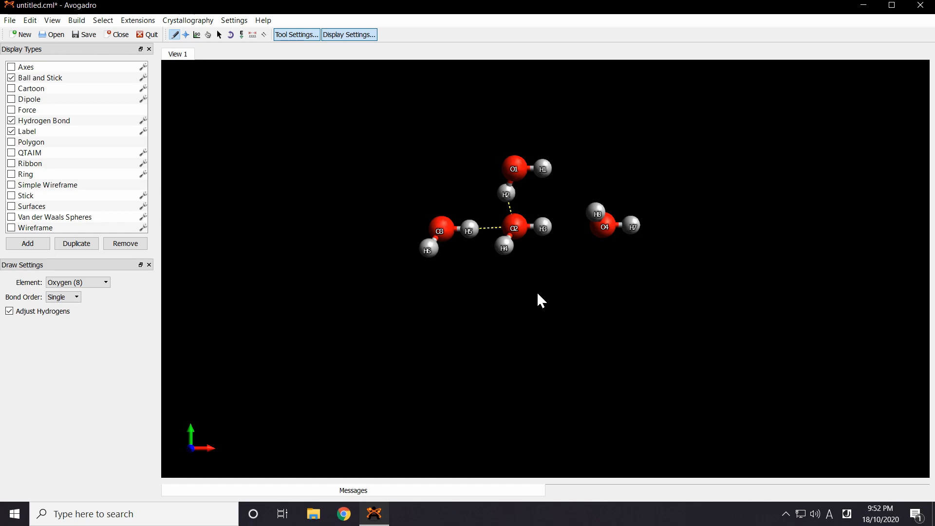
left_click(514, 294)
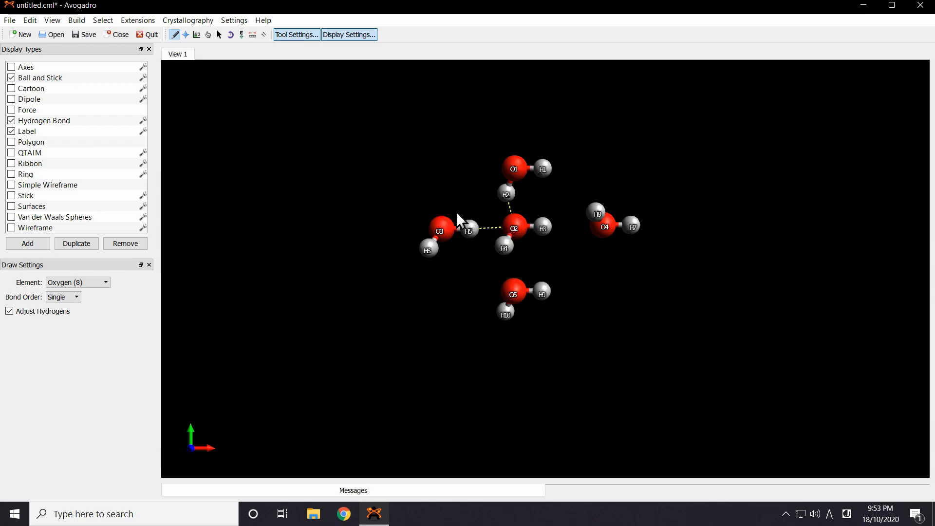
Step: Set the selection mode to Molecule and move the water molecule right of the central one closer, within hydrogen-bonding range
left_click(220, 35)
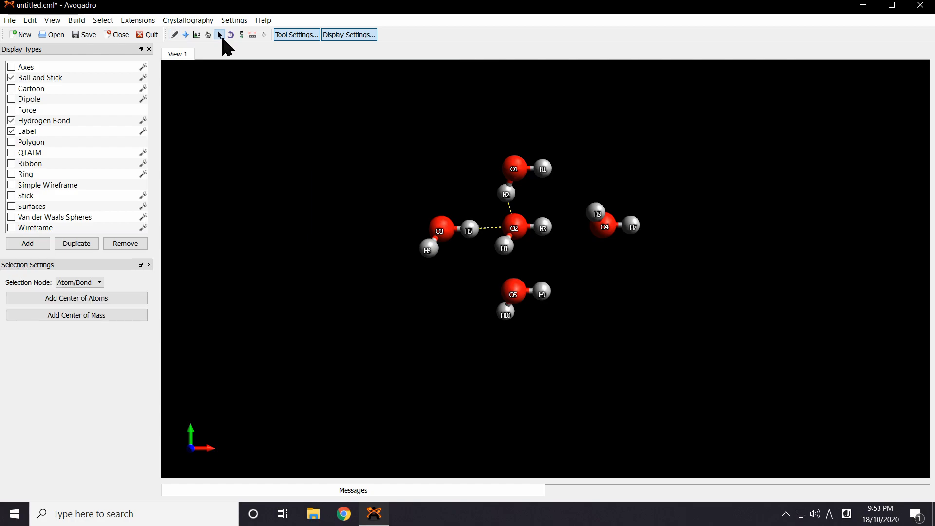
left_click(85, 283)
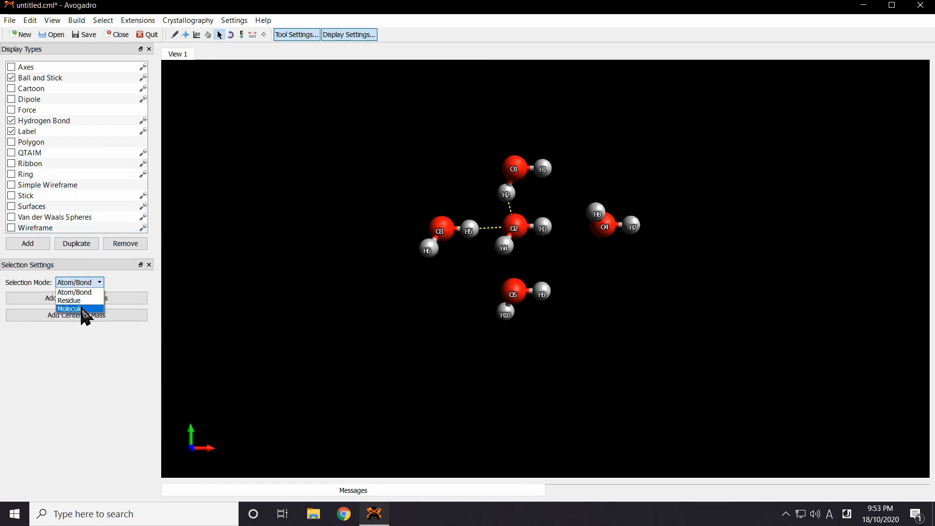
left_click(82, 309)
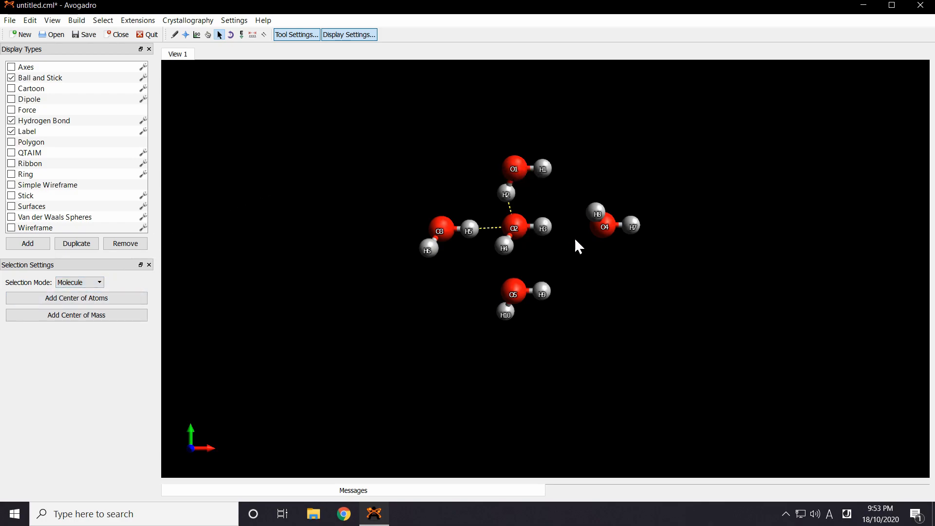
left_click(607, 227)
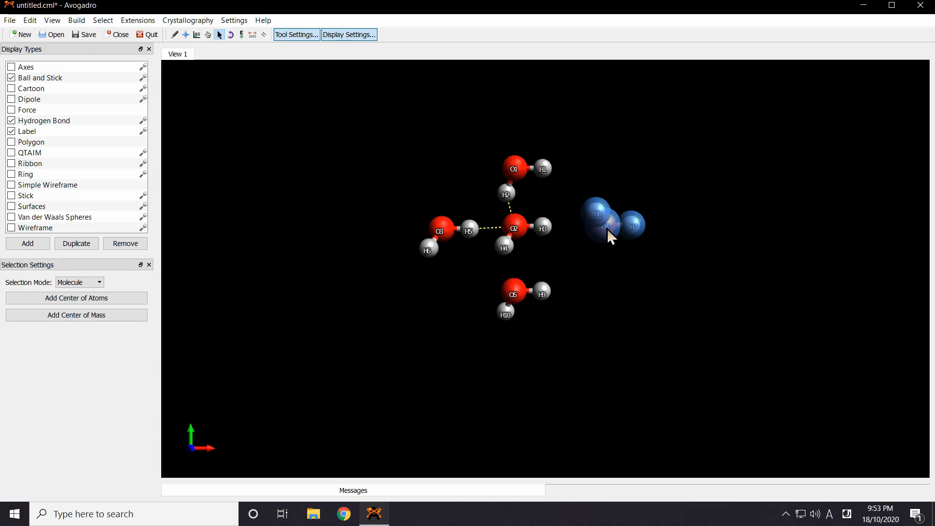
left_click(208, 34)
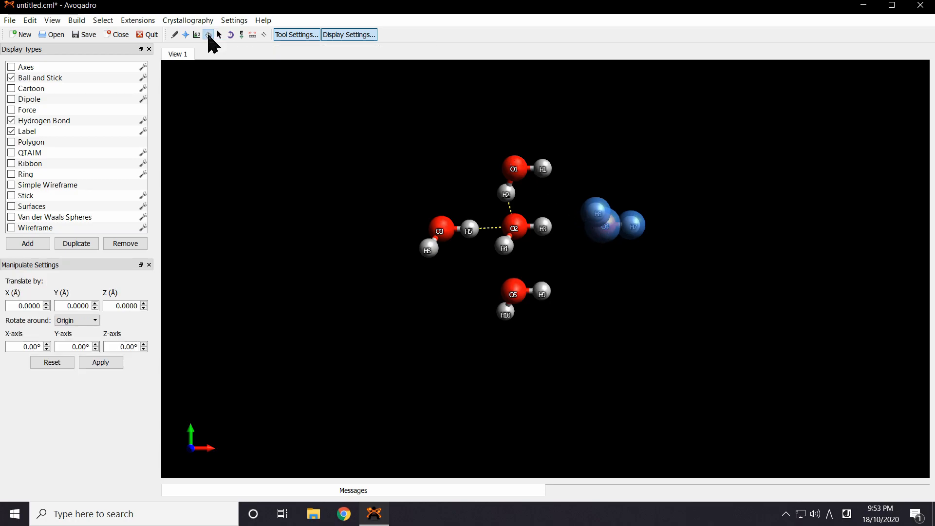
left_click_drag(605, 229, 593, 230)
mouse_move(592, 229)
right_mouse_down()
mouse_move(591, 211)
mouse_move(591, 234)
right_mouse_up()
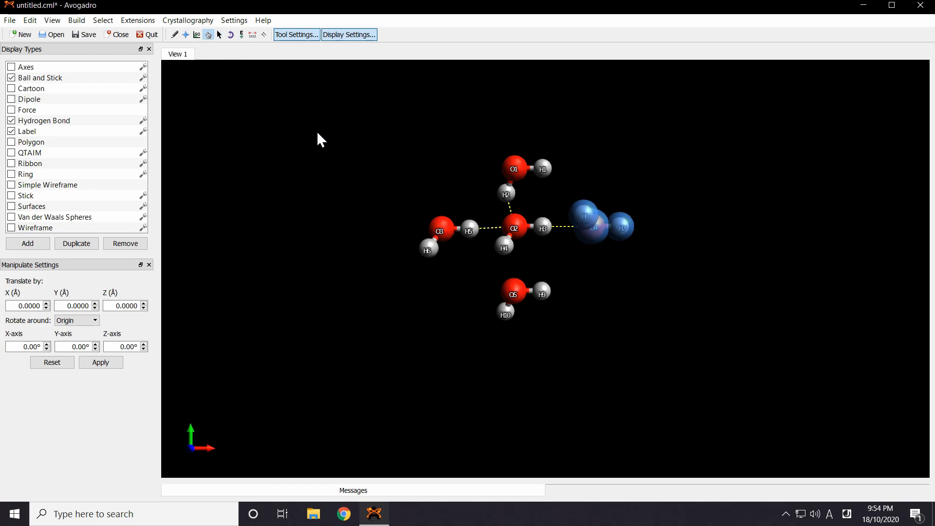
Step: Select the water molecule below the central one, then rotate and move it so one hydrogen points up at the central oxygen
key("F12")
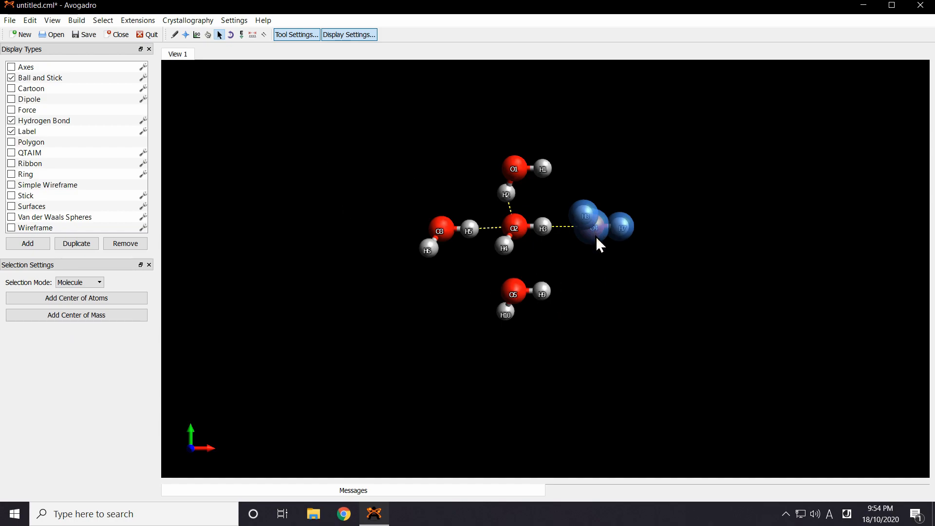
left_click(610, 278)
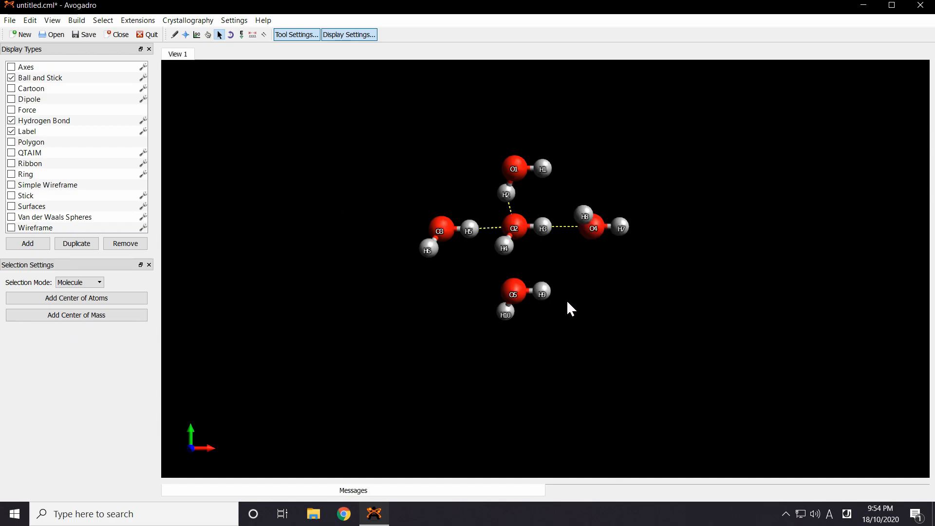
left_click(516, 293)
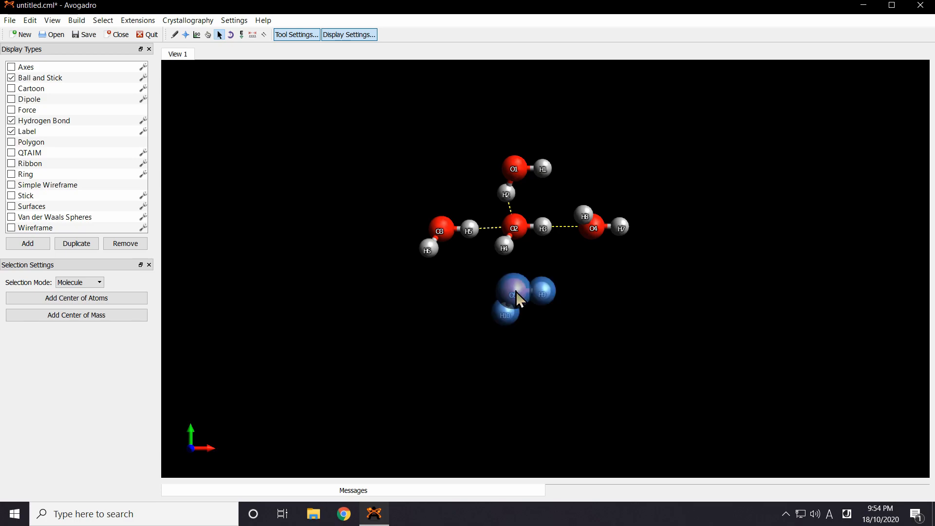
key("F11")
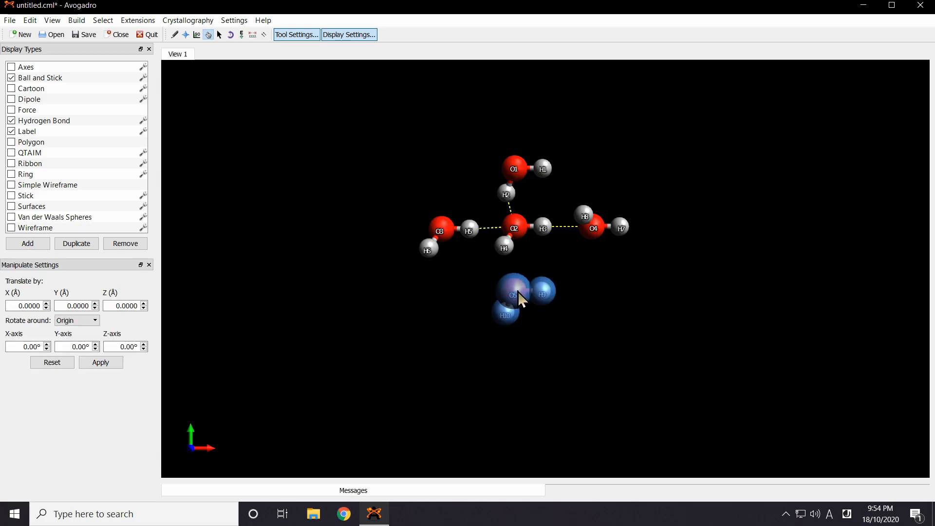
mouse_move(515, 295)
left_mouse_down()
mouse_move(518, 282)
mouse_move(519, 296)
left_mouse_up()
right_click_drag(519, 294, 378, 88)
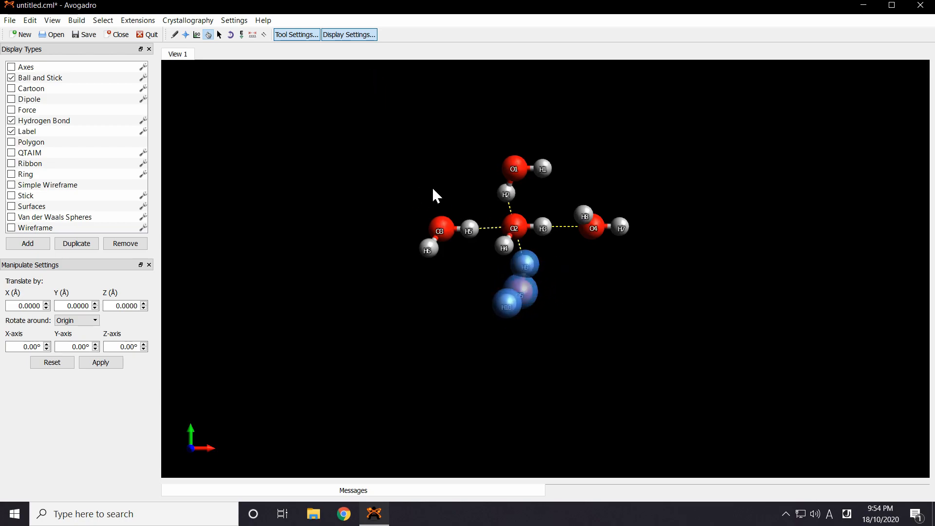
right_click_drag(524, 285, 591, 262)
mouse_move(523, 294)
left_mouse_down()
mouse_move(520, 316)
mouse_move(518, 306)
left_mouse_up()
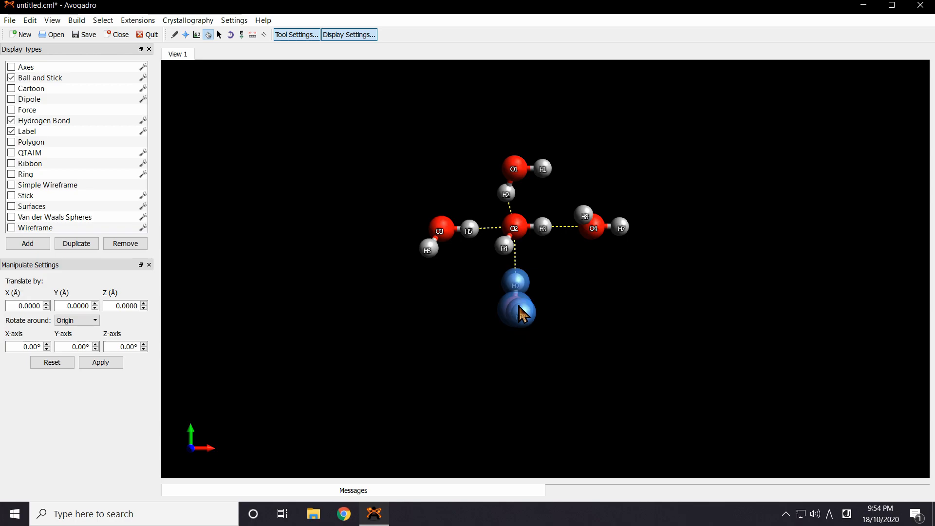
Step: Move the water molecule right of the central one slightly outward, keeping its hydrogen bond
key("F12")
left_click(596, 279)
left_click(594, 229)
left_click_drag(594, 229, 604, 231)
key("F11")
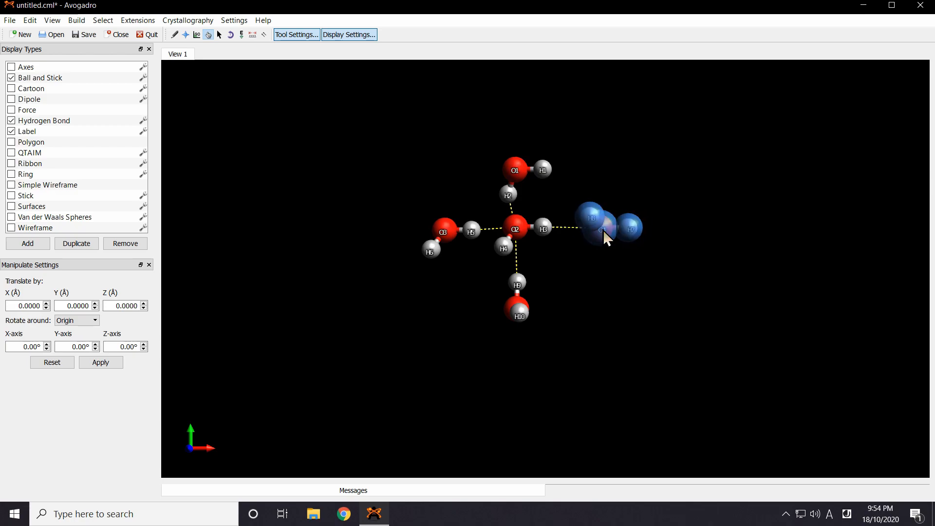
Step: Move the water molecule above the central one further up, keeping its hydrogen bond
key("F12")
left_click(601, 262)
left_click(513, 172)
key("F11")
left_click_drag(513, 169, 519, 152)
Step: Move the water molecule left of the central one slightly outward, keeping its hydrogen bond, and clear the selection
key("F12")
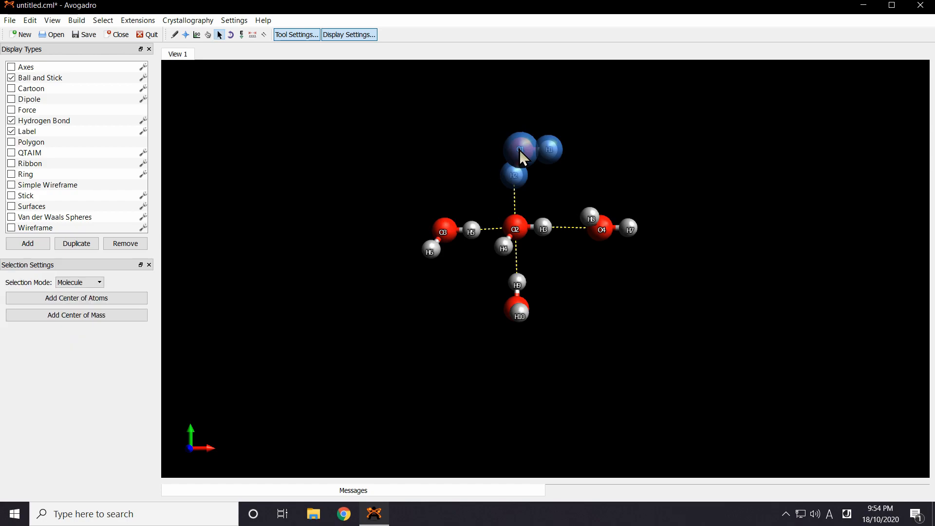
left_click(555, 177)
left_click(447, 232)
key("F11")
mouse_move(436, 230)
left_mouse_down()
mouse_move(428, 224)
mouse_move(437, 229)
left_mouse_up()
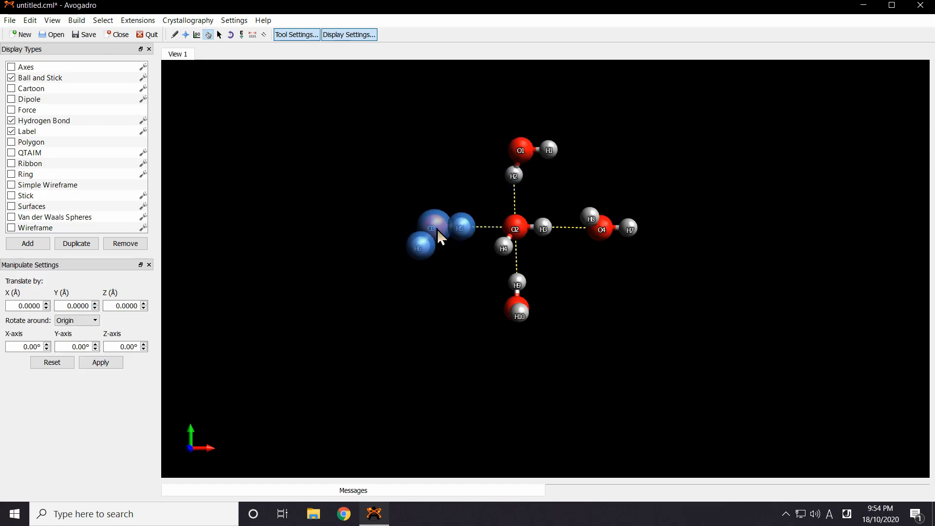
key("F12")
left_click(390, 236)
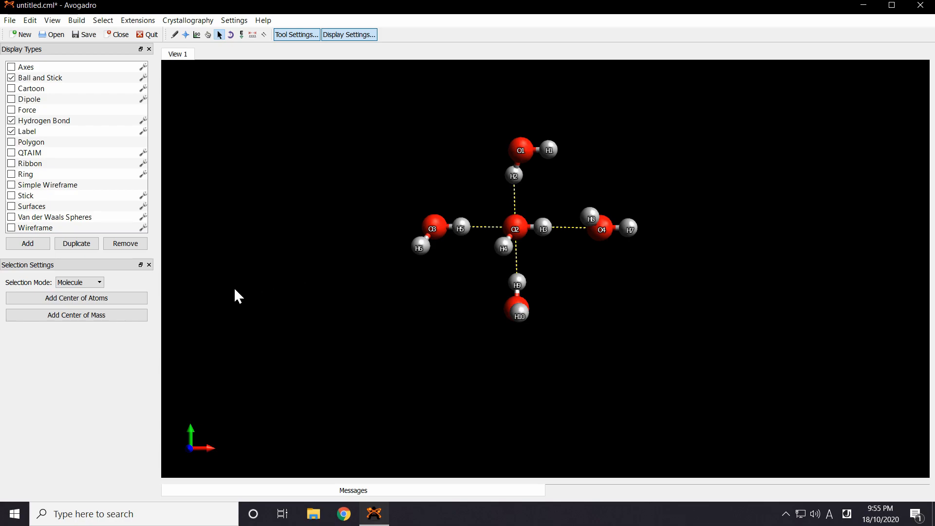
Step: Using the Draw tool with Hydrogen, draw single bonds over the four dashed hydrogen bonds between the central and surrounding water molecules
left_click(175, 34)
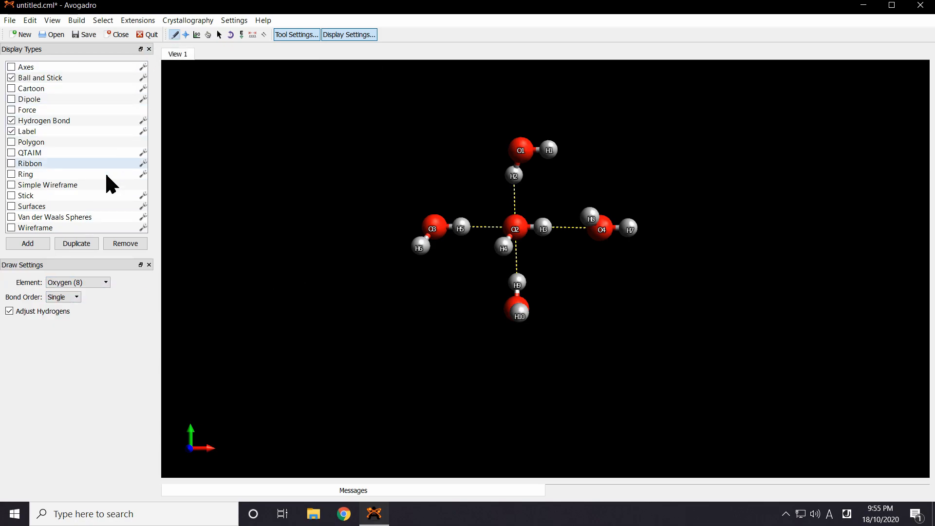
left_click(78, 284)
left_click(77, 294)
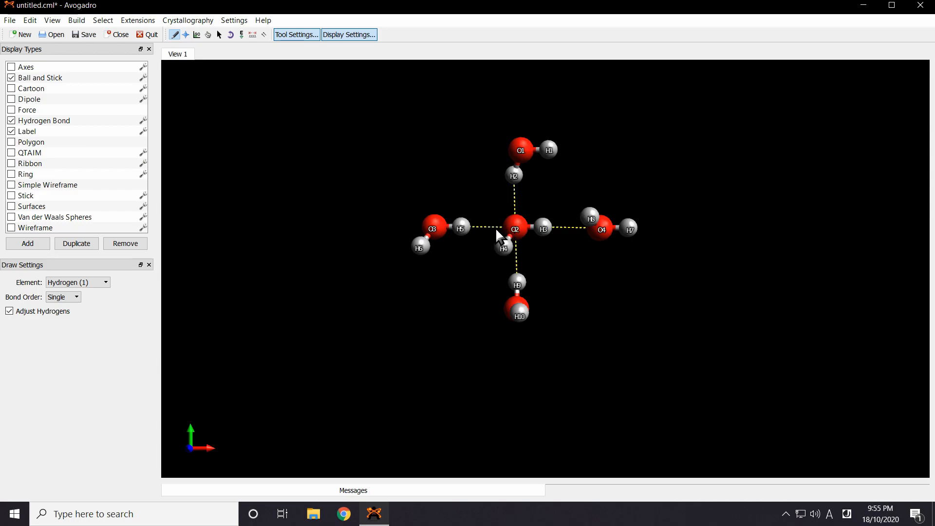
mouse_move(460, 228)
left_mouse_down()
mouse_move(505, 245)
mouse_move(519, 235)
left_mouse_up()
mouse_move(515, 177)
left_mouse_down()
mouse_move(518, 232)
mouse_move(598, 227)
left_mouse_up()
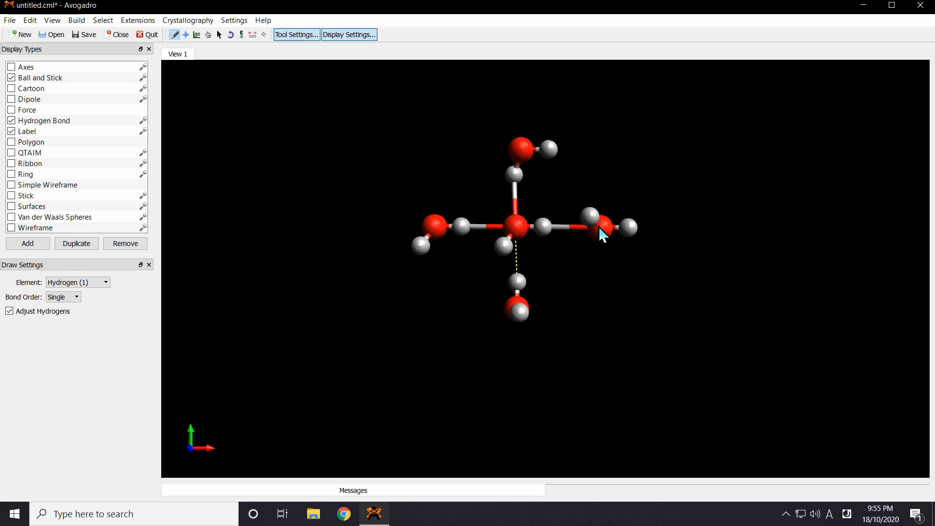
left_click(517, 230)
left_click_drag(518, 258, 517, 282)
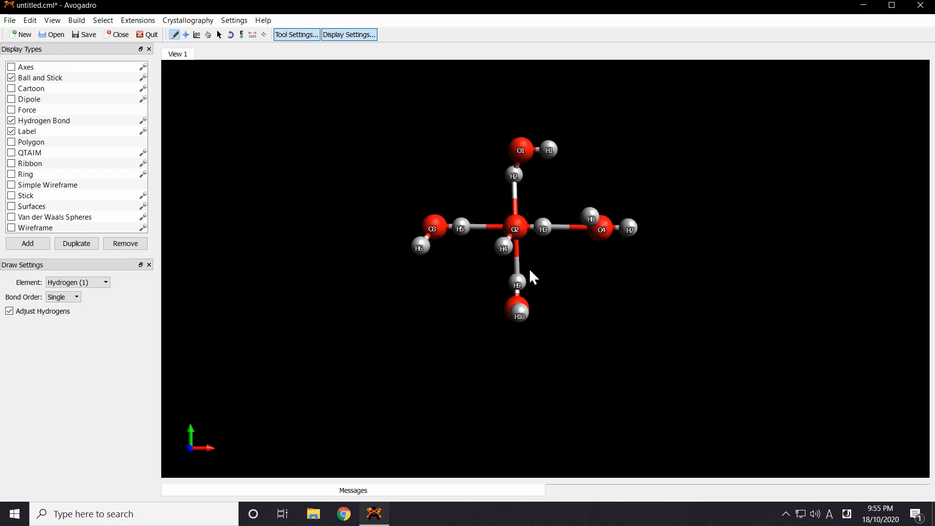
Step: Save the water cluster to the Desktop as a PDB file named Water
left_click(85, 35)
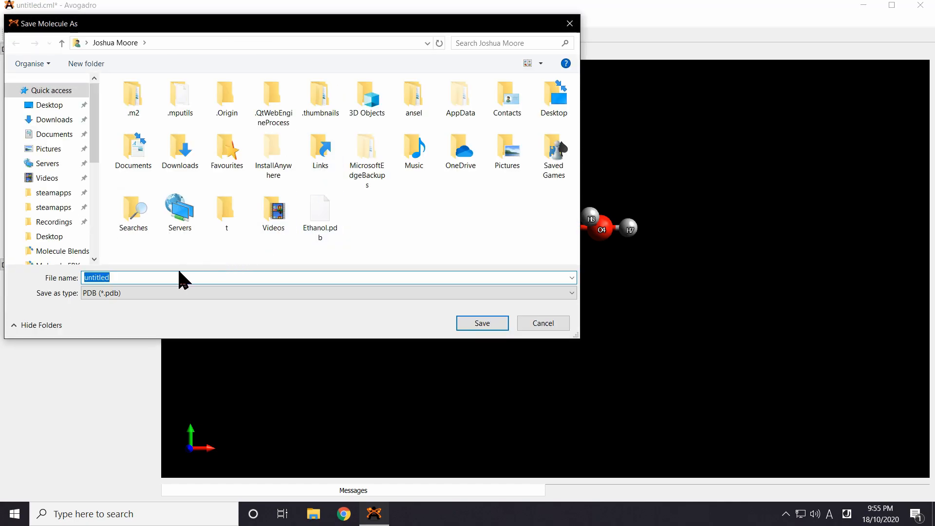
type("Water")
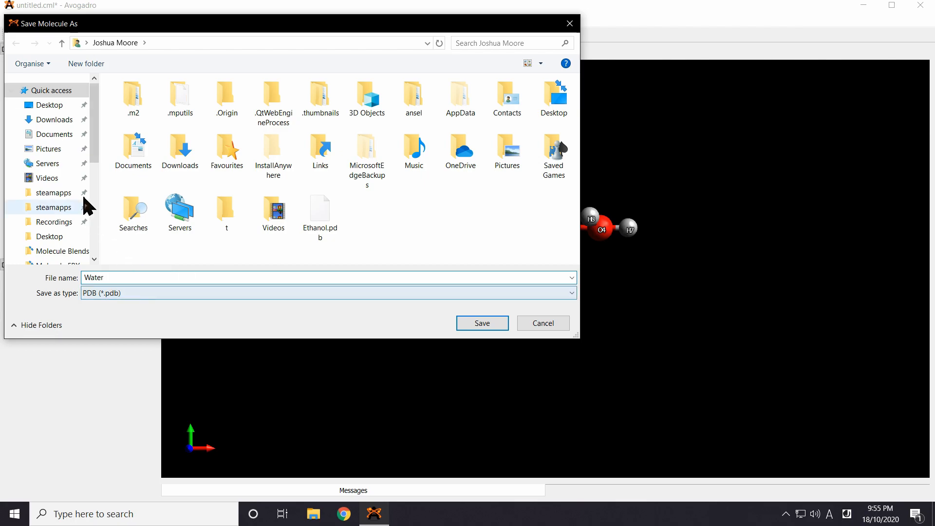
left_click(46, 106)
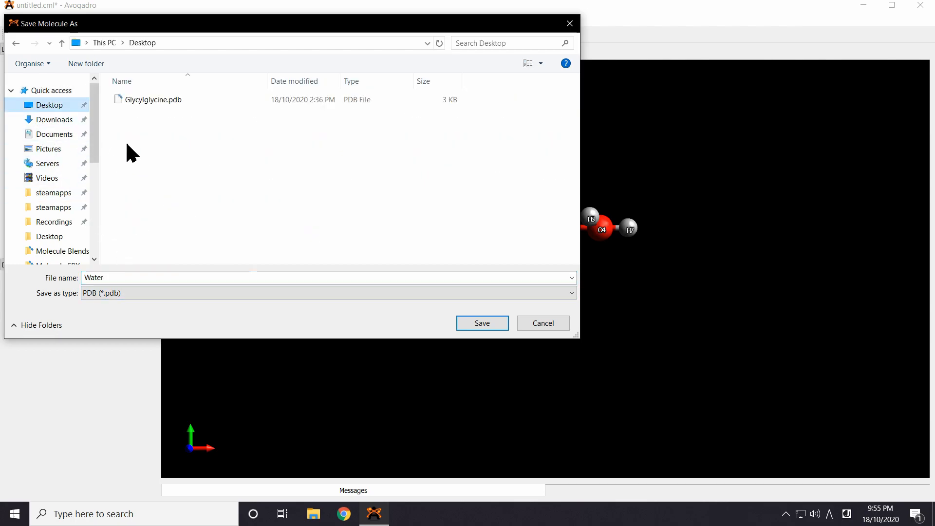
left_click(489, 325)
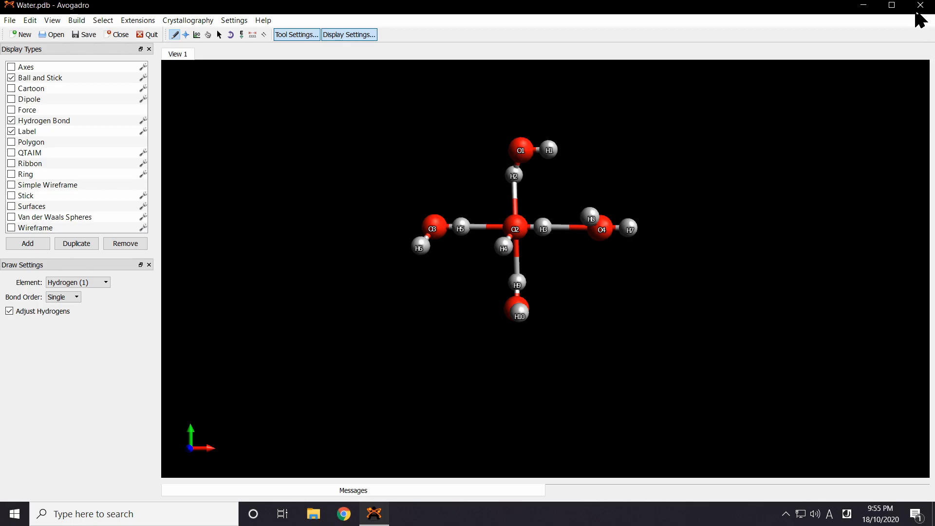
Step: Minimize Avogadro and open Blender
left_click(862, 6)
double_click(23, 84)
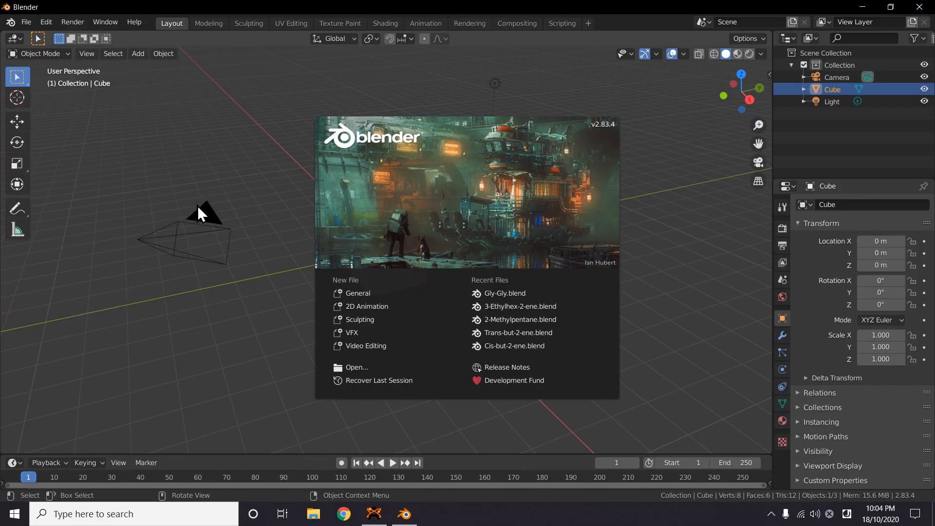
Step: Delete the default cube and choose Water.pdb from the Desktop for a Protein Data Bank import
left_click(190, 206)
key("Delete")
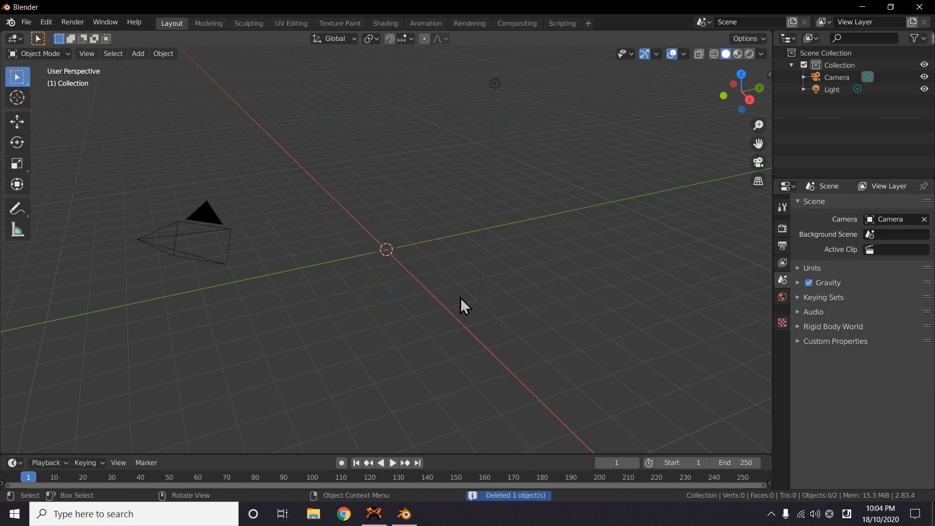
left_click(23, 24)
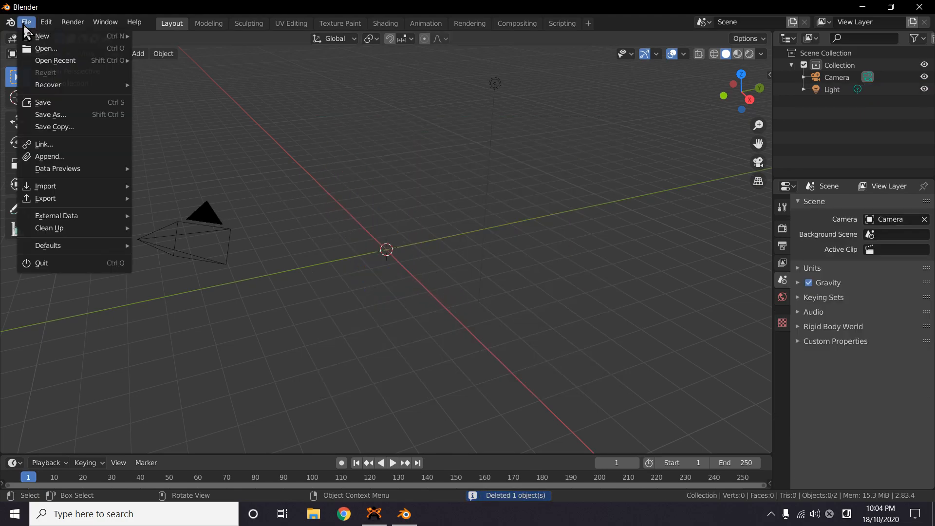
mouse_move(39, 185)
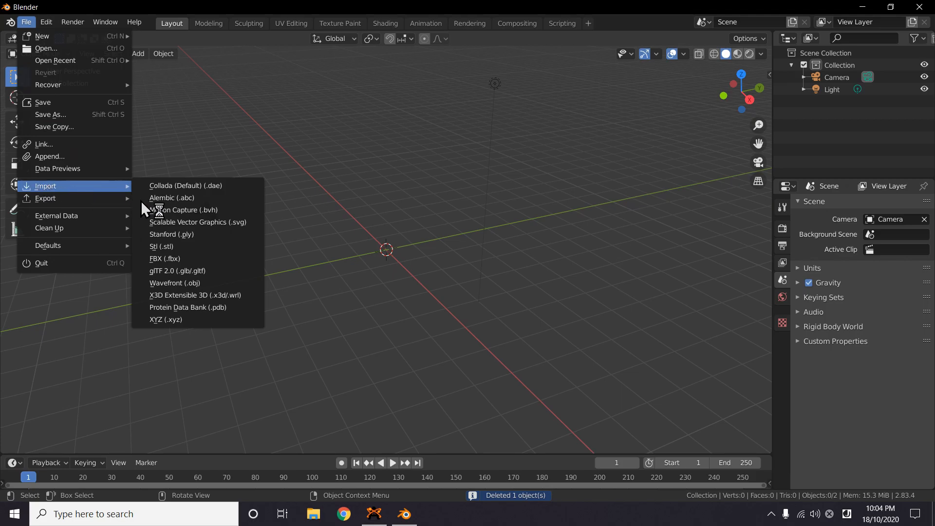
left_click(182, 306)
left_click(214, 352)
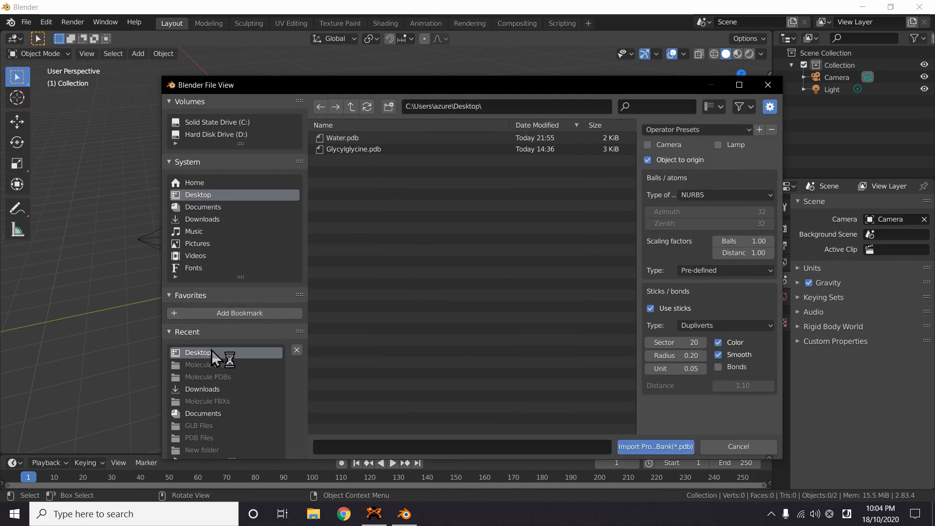
left_click(344, 138)
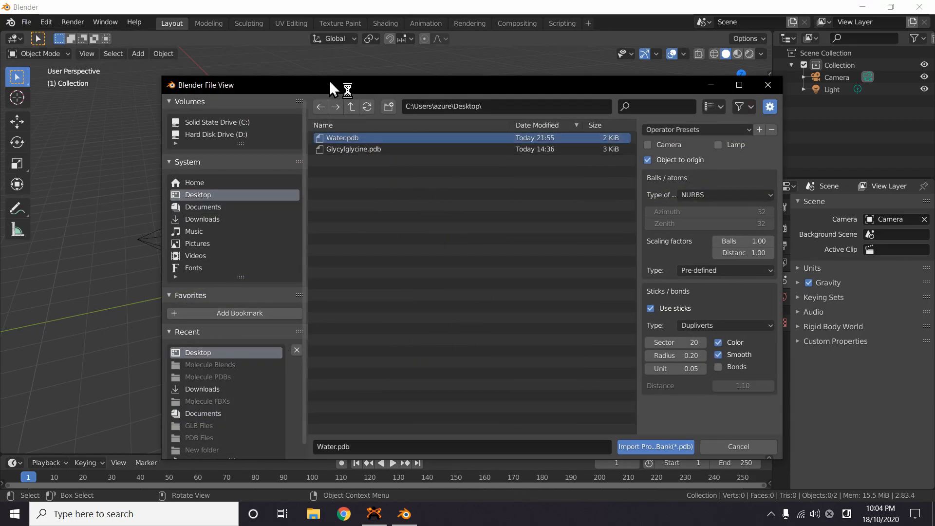
Step: Apply the Classvr operator preset to the import settings and import the water cluster
left_click_drag(330, 81, 287, 48)
left_click(637, 101)
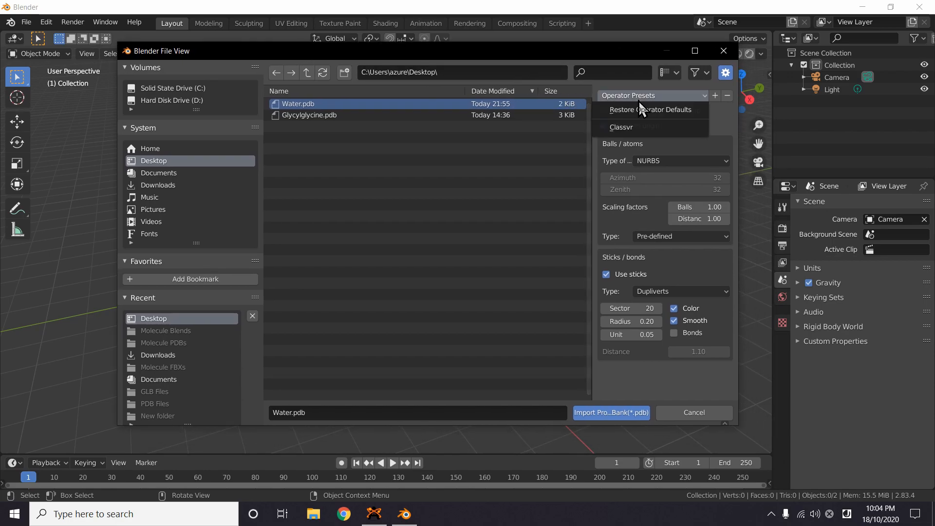
left_click(637, 128)
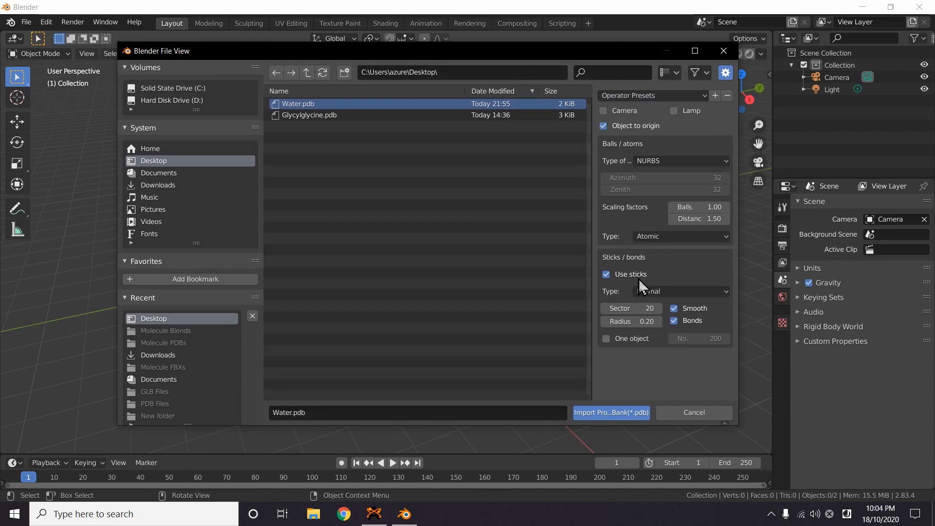
left_click(616, 413)
middle_click_drag(602, 256, 515, 275)
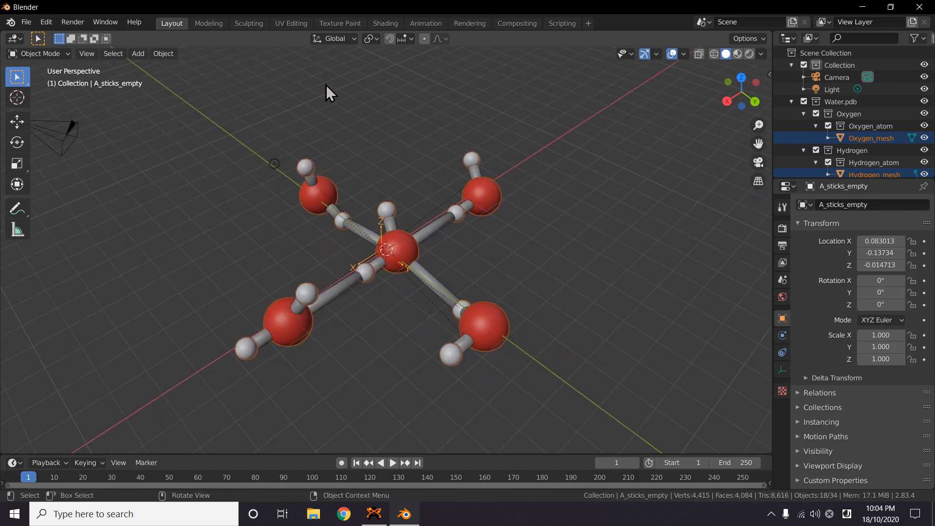
Step: Make the imported molecule's instances real and show all hidden objects
left_click(161, 54)
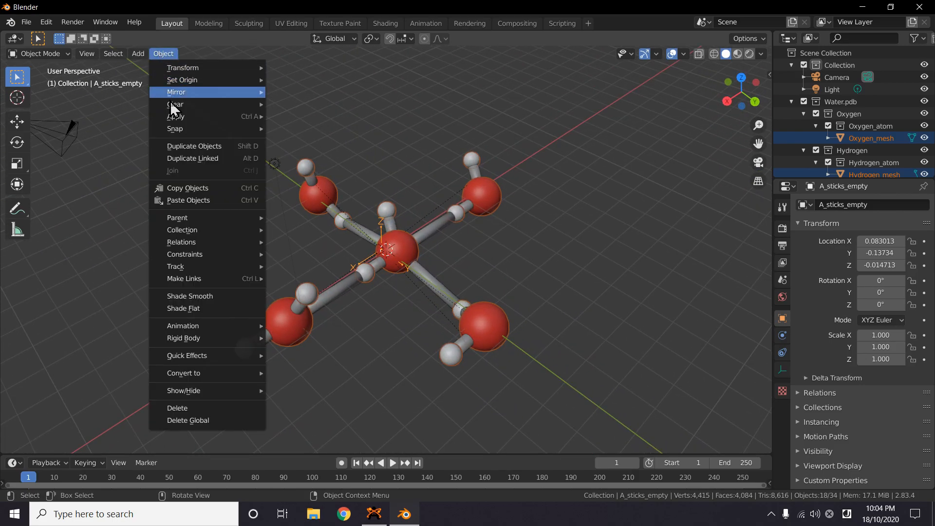
mouse_move(203, 119)
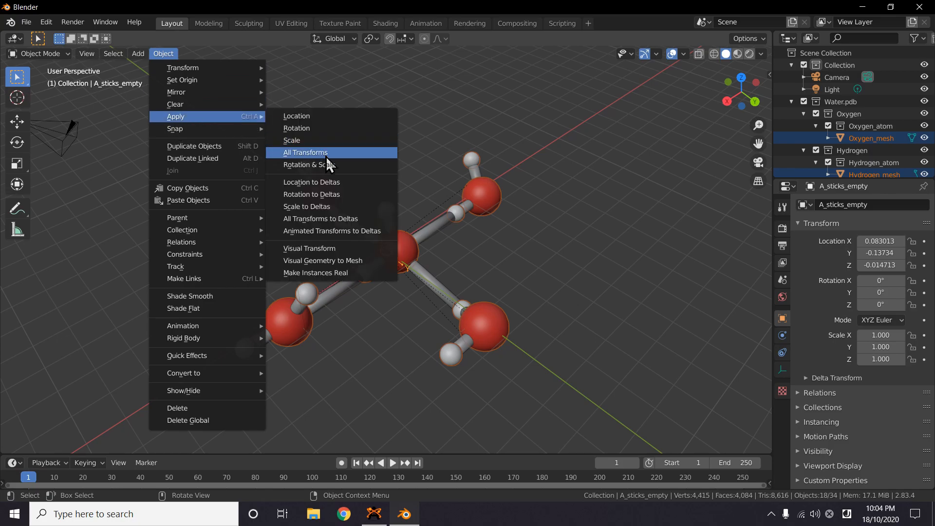
left_click(341, 271)
left_click(167, 53)
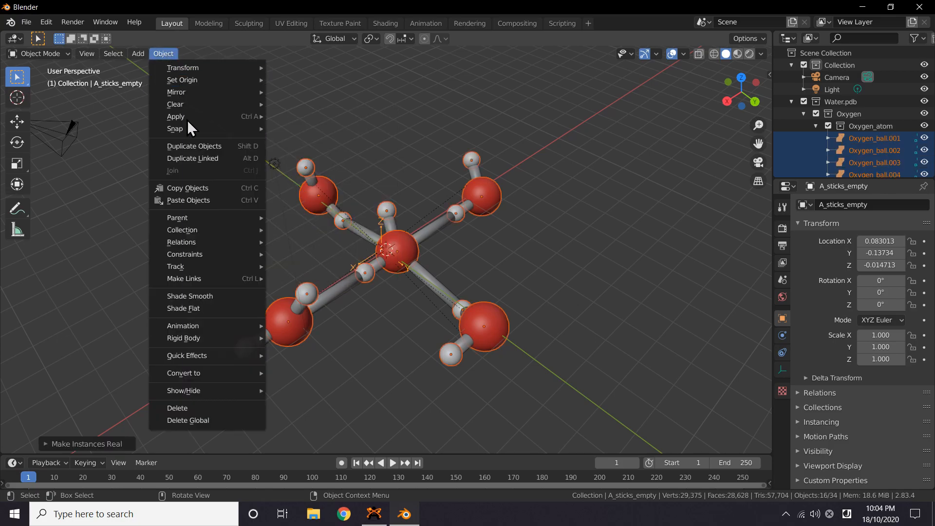
mouse_move(191, 389)
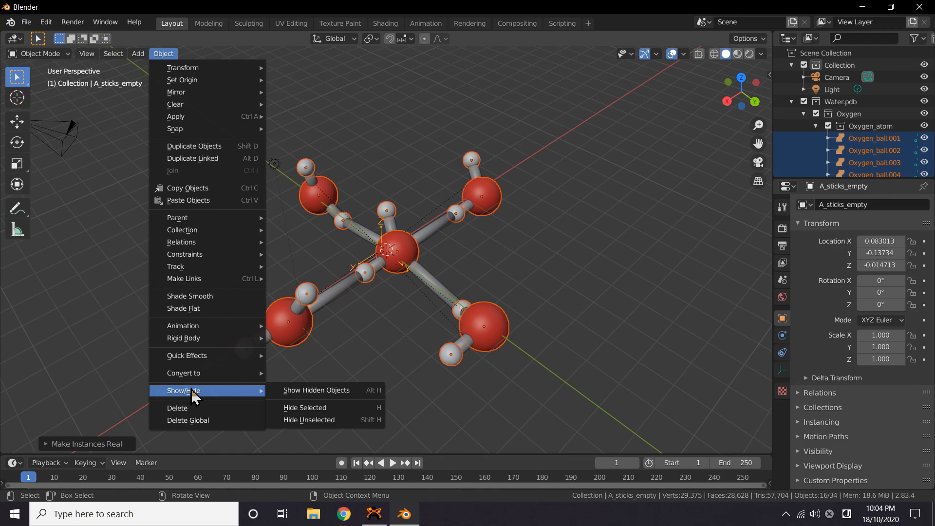
left_click(302, 390)
middle_click_drag(407, 264, 519, 266)
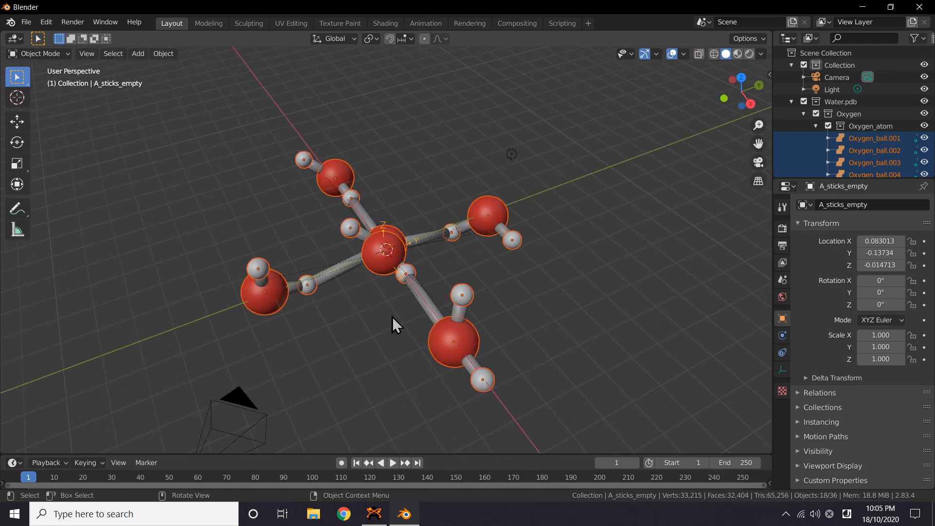
Step: Delete the two unhidden template balls overlapping the central oxygen at the origin
left_click(392, 317)
left_click(378, 264)
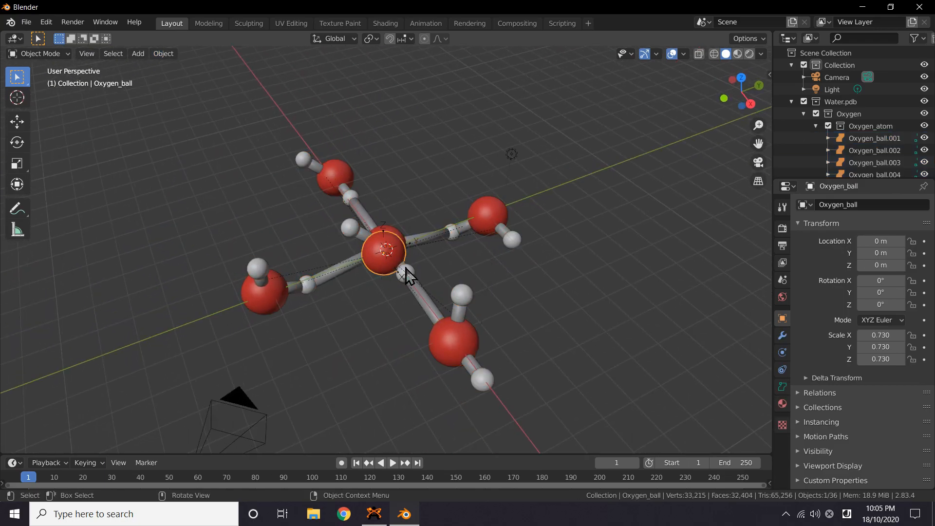
scroll(412, 275, "up", 4)
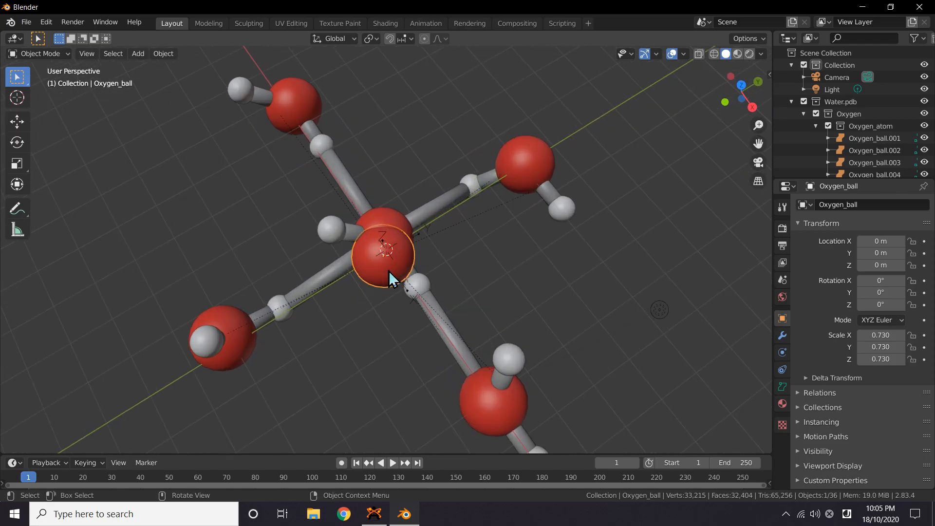
key("Delete")
left_click(379, 260)
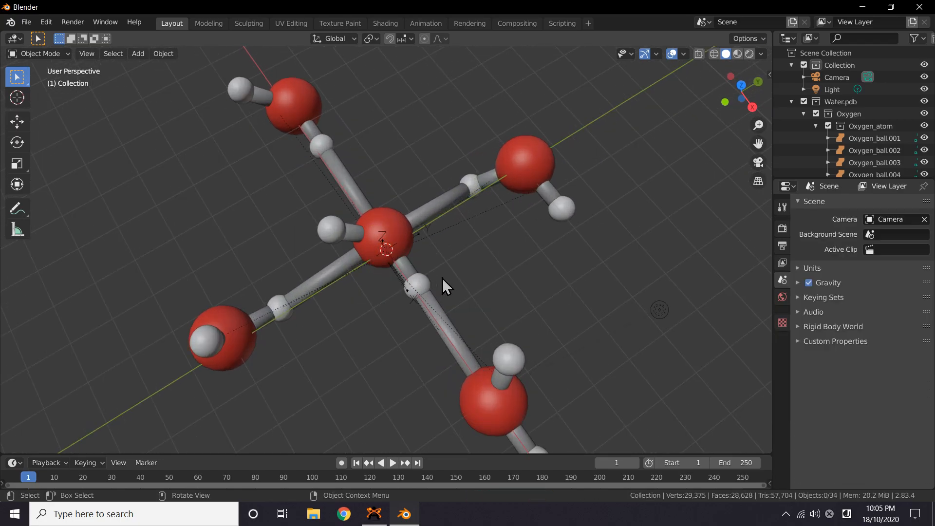
key("Delete")
Step: Give the hydrogen-bond stick Stick_Cylinder.007 a new material named H Bond and remove its Stick material
middle_click_drag(533, 284, 410, 265)
middle_click_drag(475, 292, 392, 293)
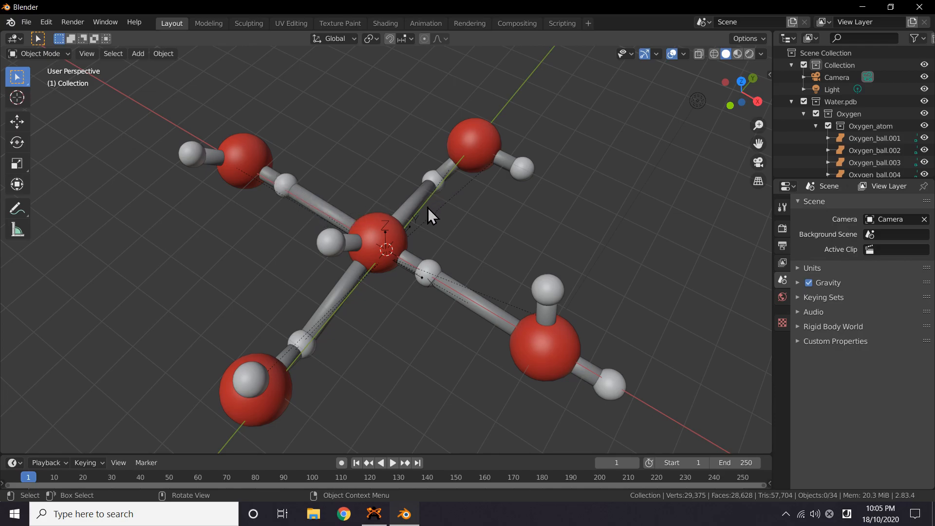
middle_click_drag(408, 237, 385, 195)
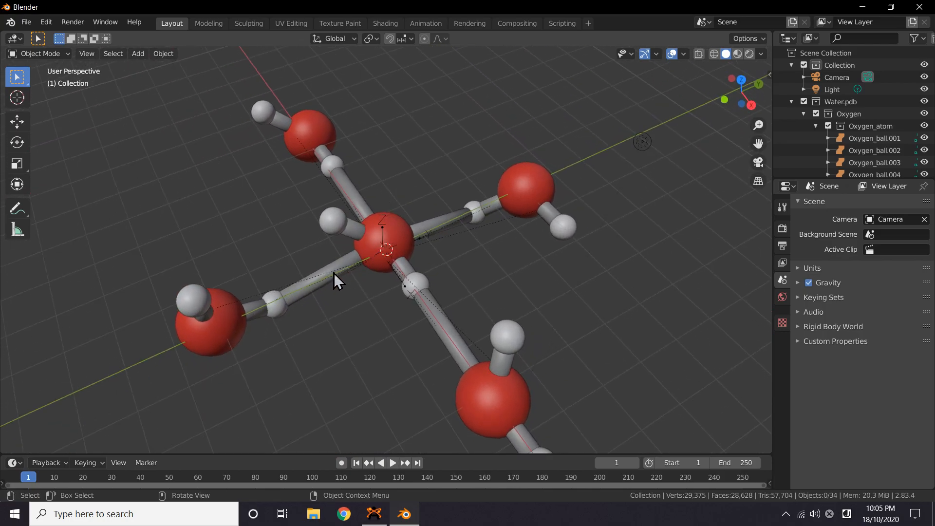
middle_click_drag(355, 278, 433, 288)
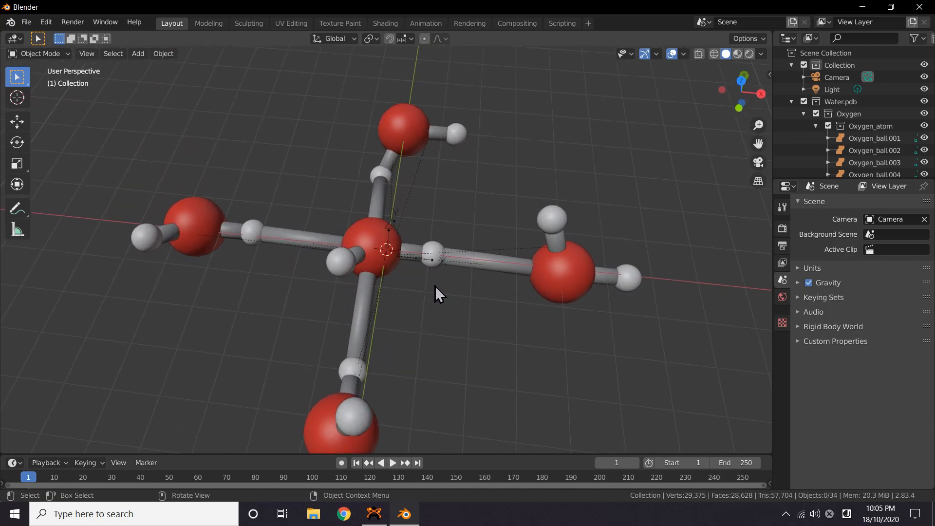
left_click(473, 261)
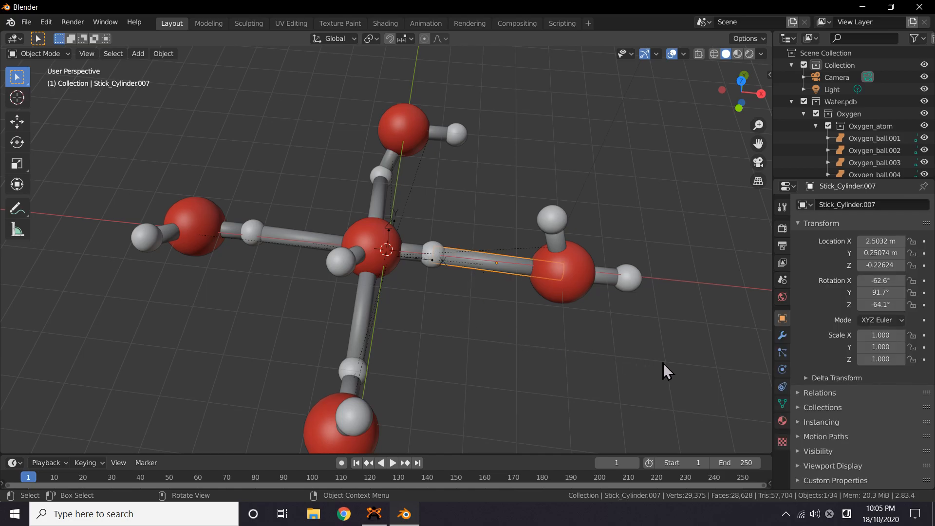
left_click(783, 421)
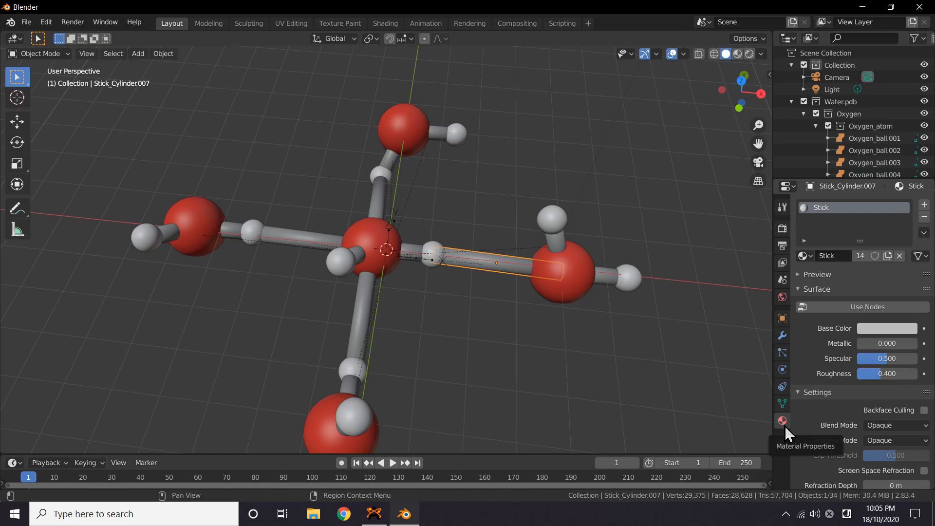
left_click(924, 205)
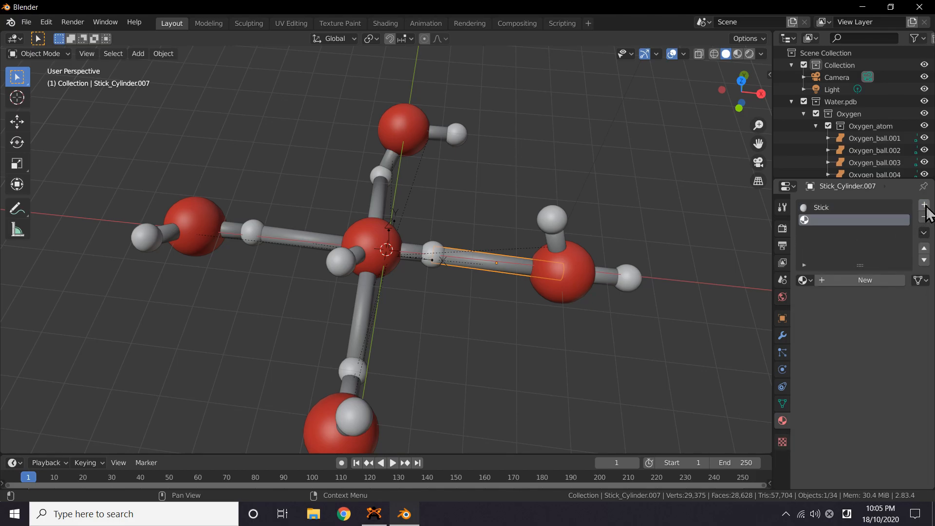
left_click(844, 280)
type("H Bond")
key("Return")
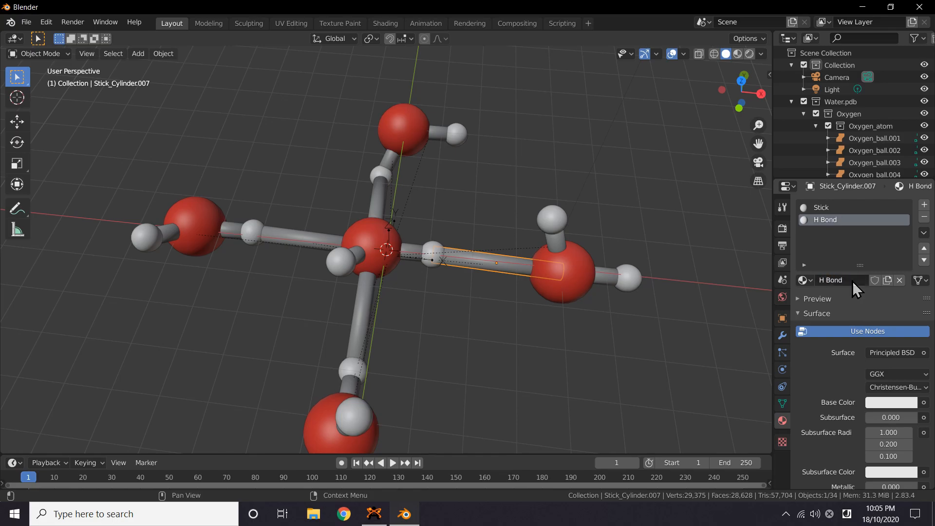
left_click(840, 206)
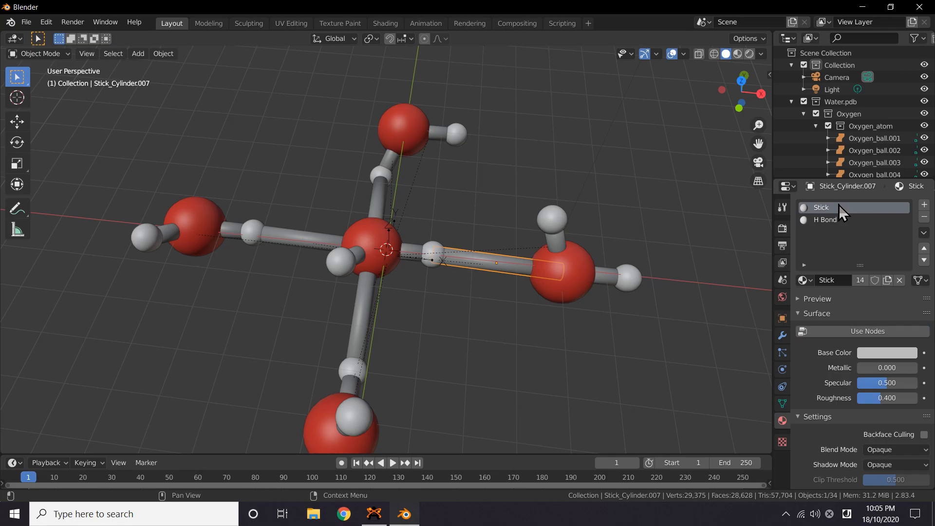
left_click(925, 218)
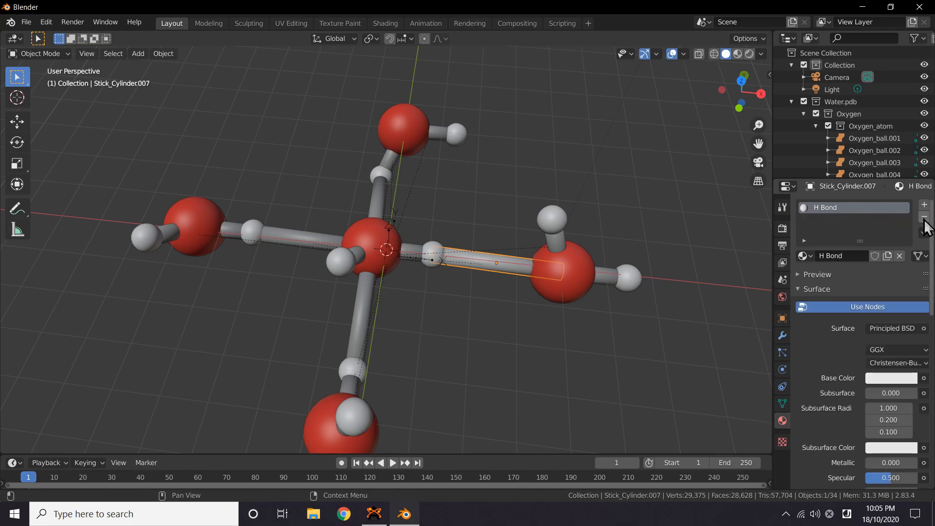
Step: Turn off nodes for the H Bond material and set its base color to light purple
left_click(864, 309)
left_click(870, 330)
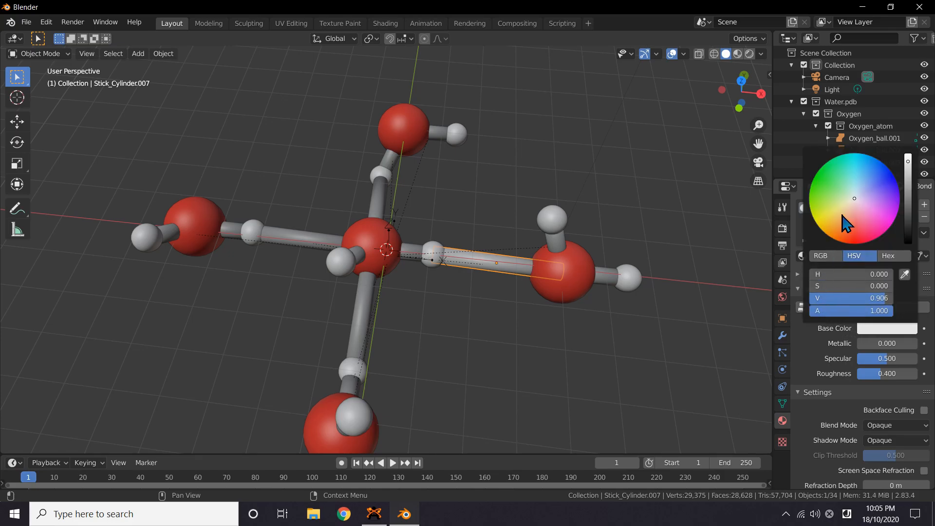
left_click(880, 199)
left_click_drag(879, 199, 878, 201)
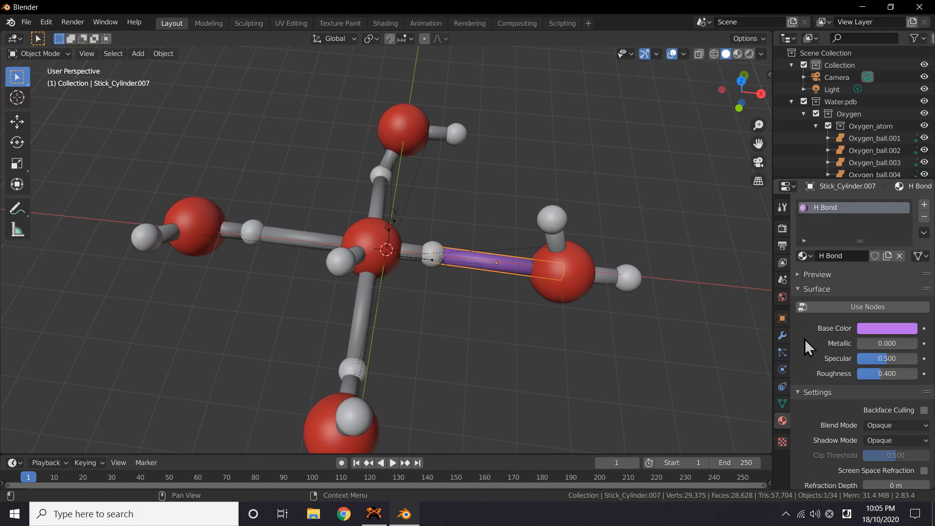
Step: Assign the existing H Bond material to the other three hydrogen-bond sticks around the central water molecule
left_click(385, 208)
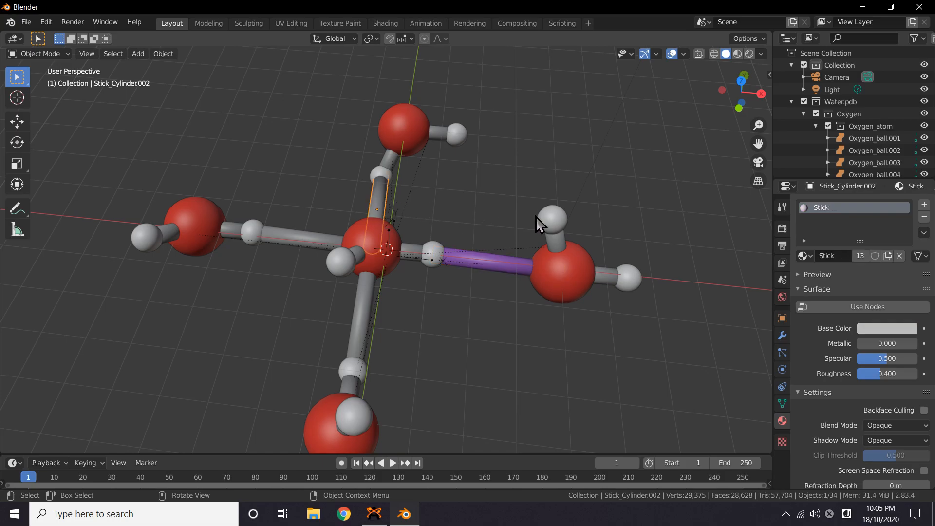
left_click(805, 256)
left_click(745, 270)
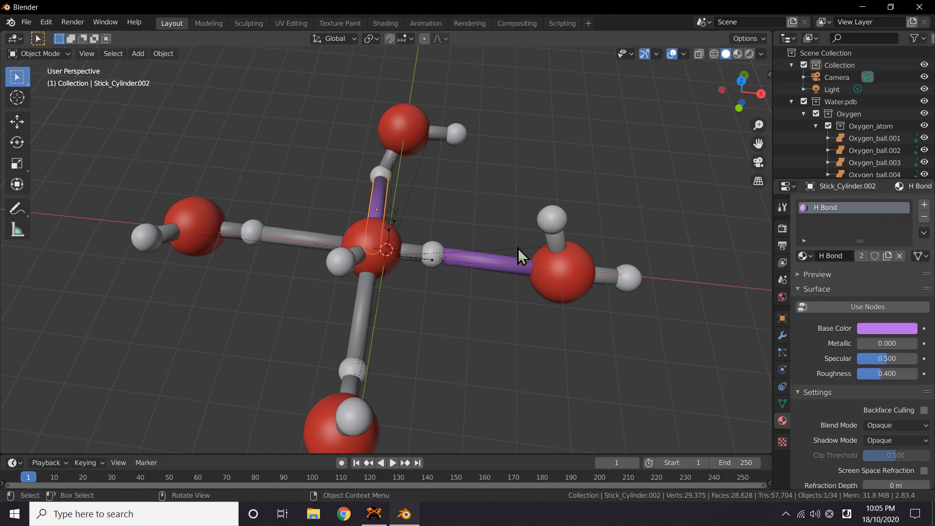
left_click(322, 241)
left_click(805, 256)
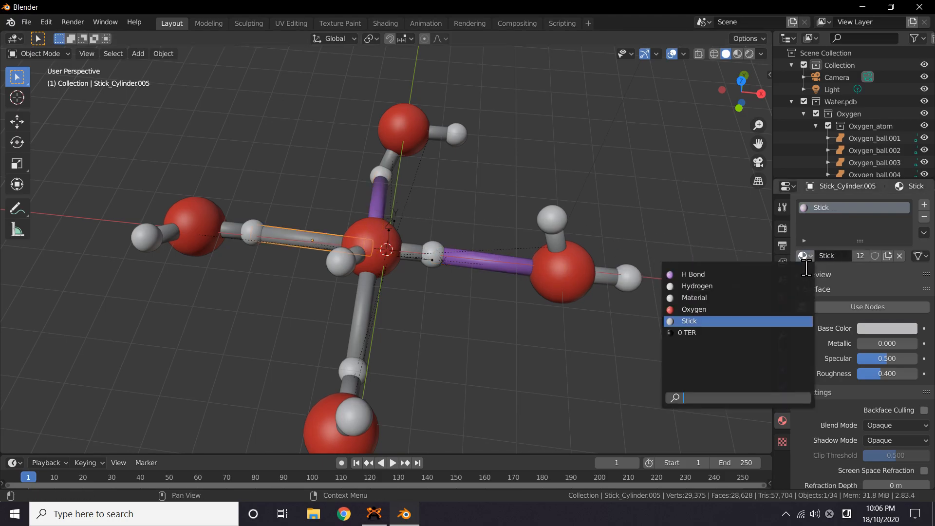
left_click(694, 274)
left_click(363, 314)
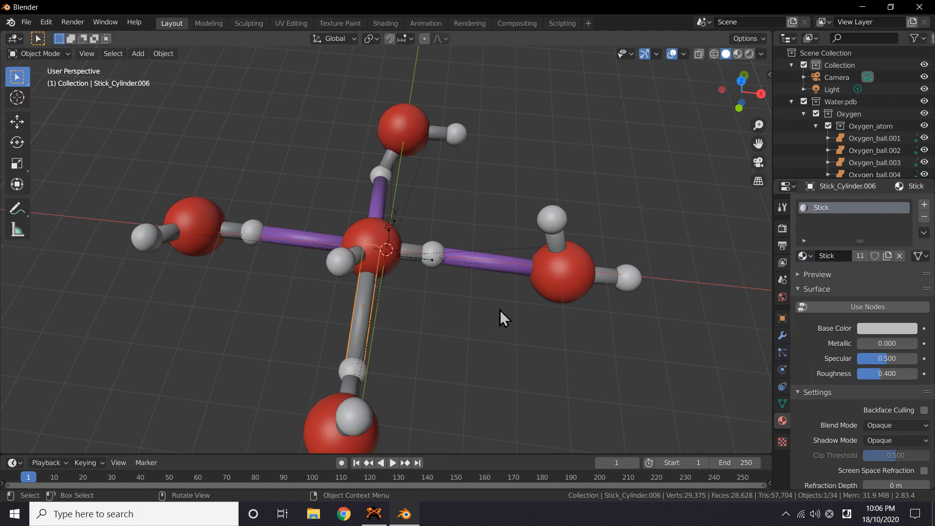
left_click(805, 256)
left_click(770, 270)
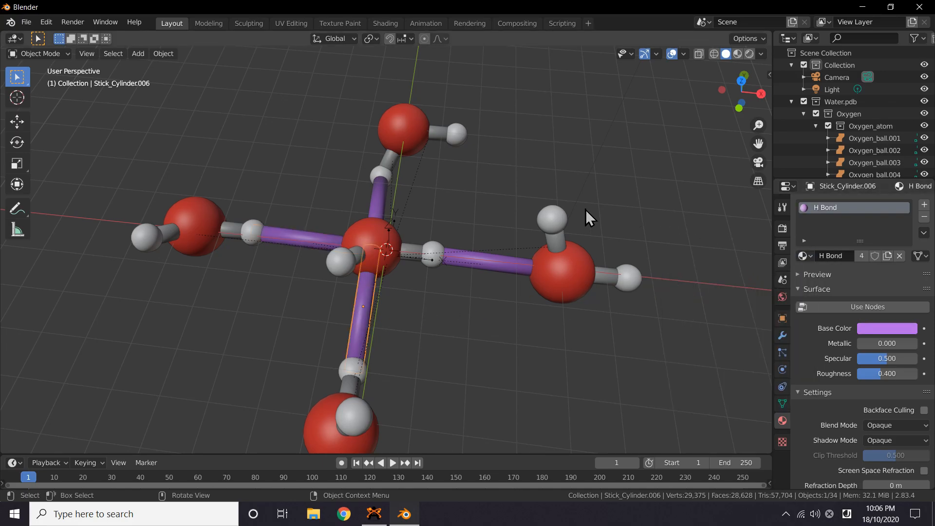
Step: Set the X and Y scale of the hydrogen-bond stick Stick_Cylinder.007 to 0.5
left_click(496, 267)
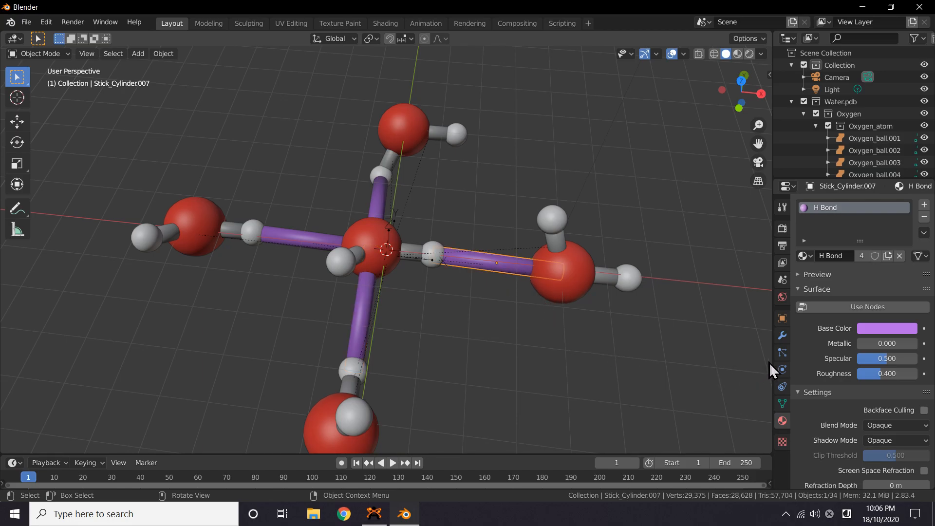
left_click(782, 320)
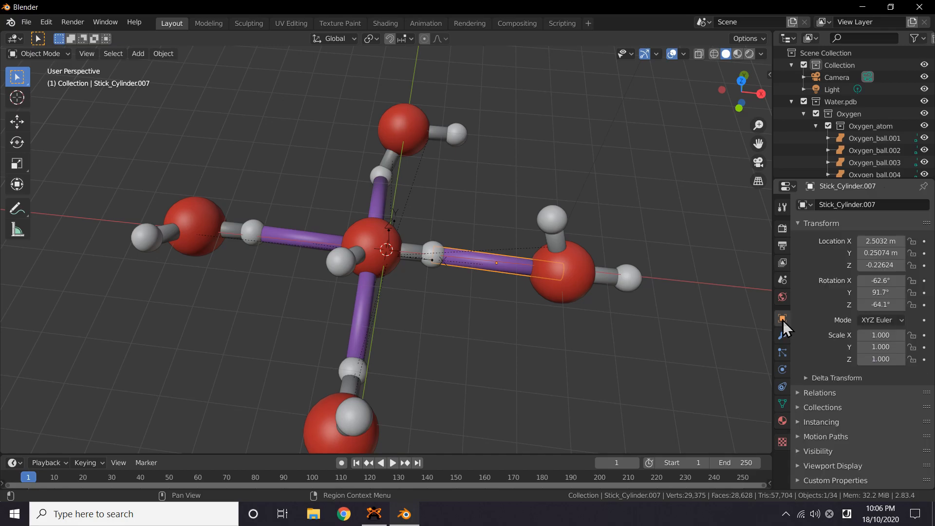
left_click(882, 335)
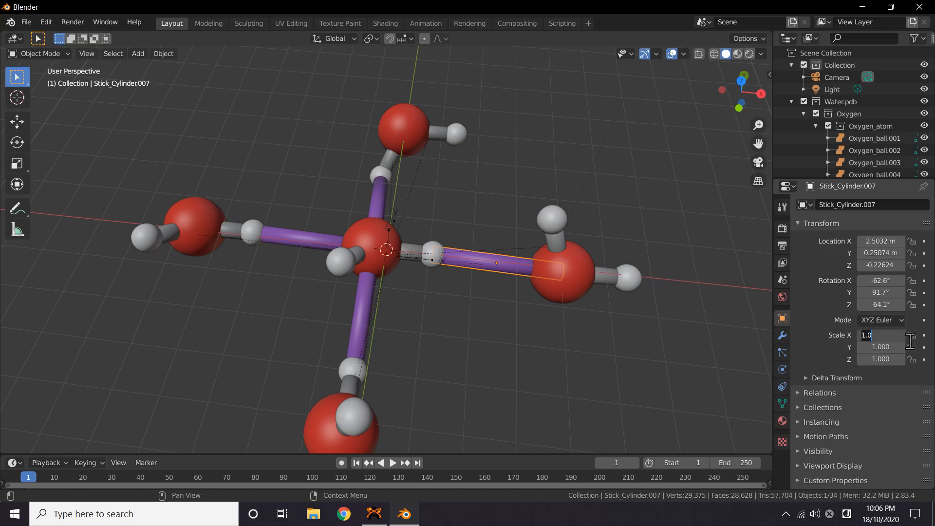
type("0.5")
key("Return")
left_click(890, 346)
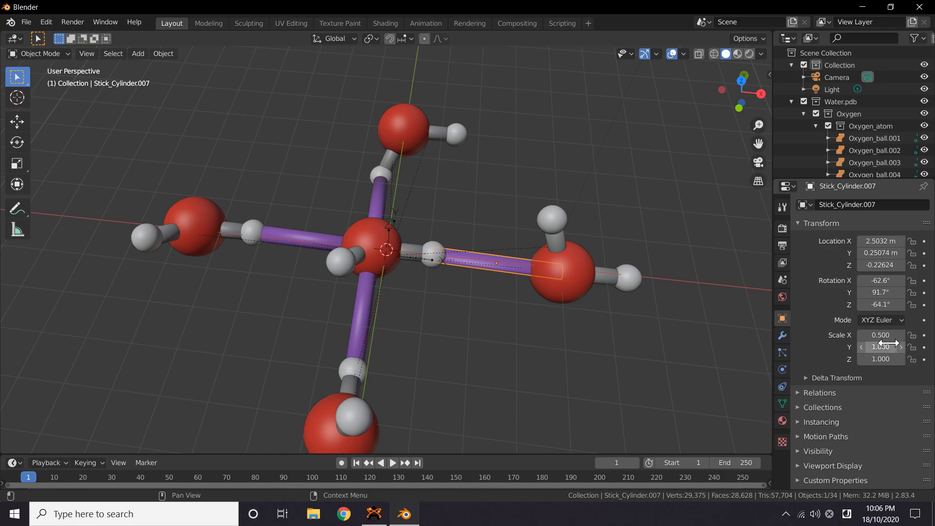
type("0.5")
key("Return")
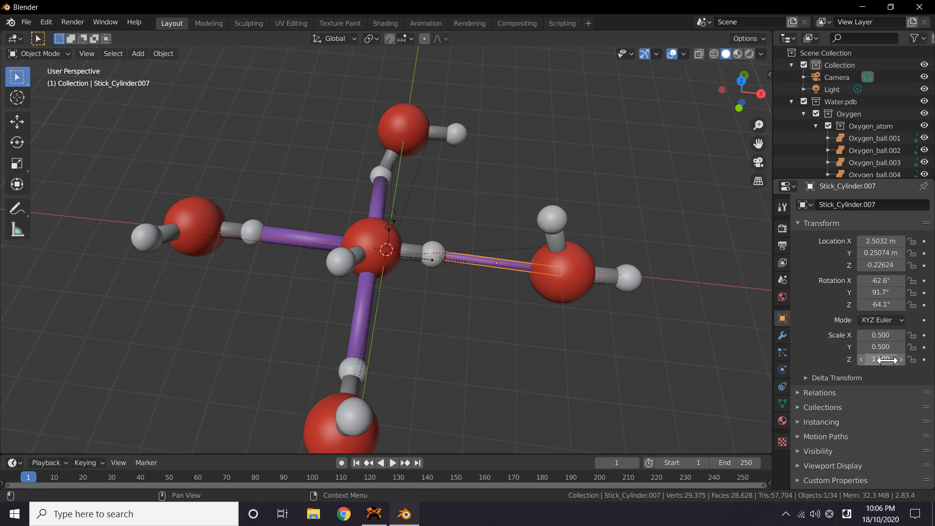
Step: Thin the hydrogen-bond stick Stick_Cylinder.006 by setting its X and Y scale to 0.5
left_click(505, 254)
middle_click_drag(570, 300, 596, 297)
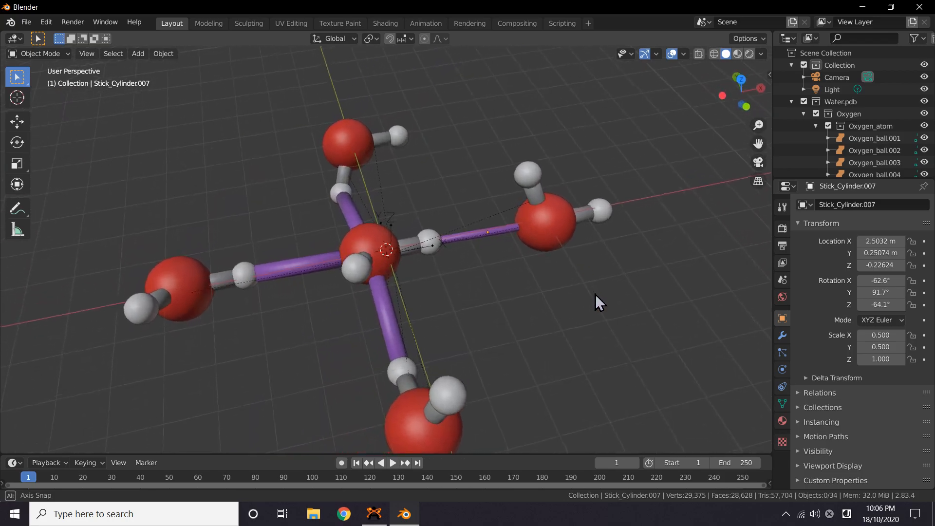
left_click(382, 314)
left_click(881, 335)
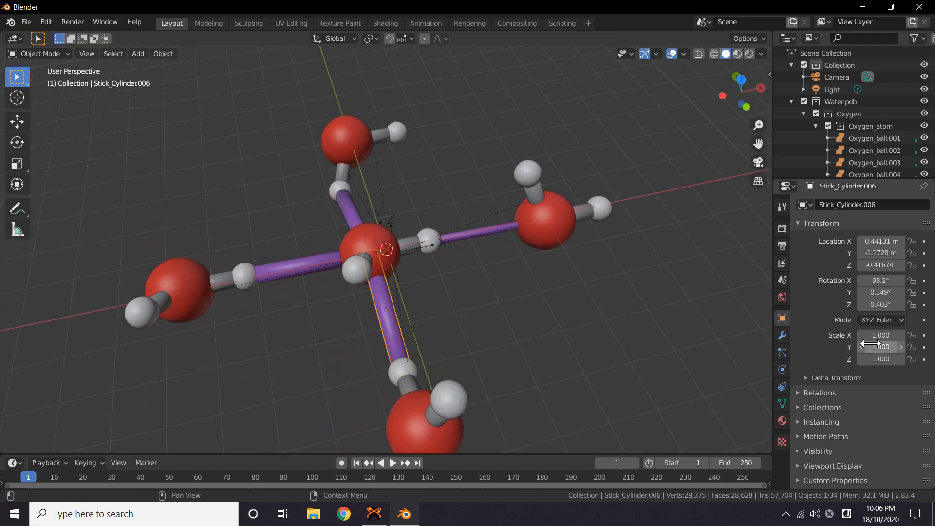
type("0.5")
key("Return")
left_click(878, 346)
type("0.5")
key("Return")
Step: Set the X and Y scale of the hydrogen-bond stick Stick_Cylinder.005 to 0.5
left_click(302, 275)
left_click(877, 334)
type("0.5")
key("Return")
left_click(876, 347)
type("0.5")
key("Return")
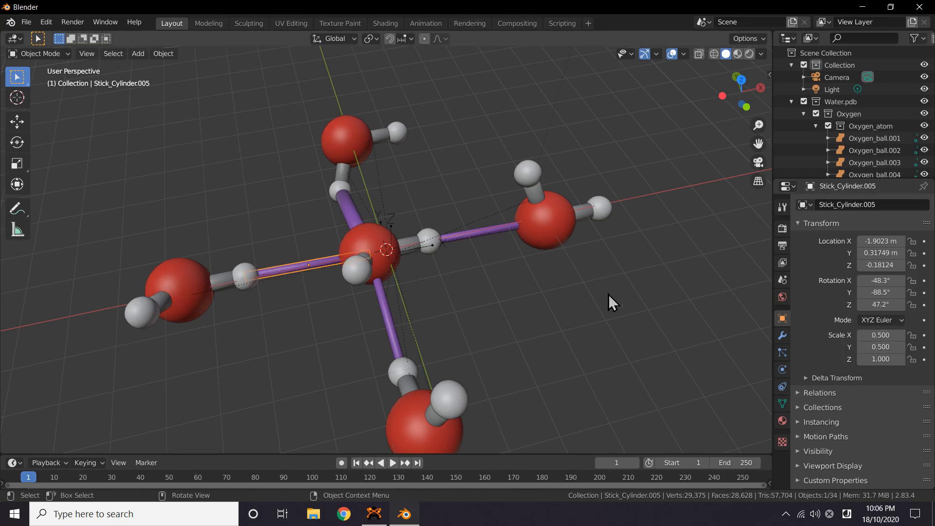
Step: Thin the last hydrogen-bond stick, Stick_Cylinder.002, by setting its X and Y scale to 0.5
left_click(351, 214)
left_click(892, 335)
type("0.5")
key("Return")
left_click(879, 347)
type("0.5")
key("Return")
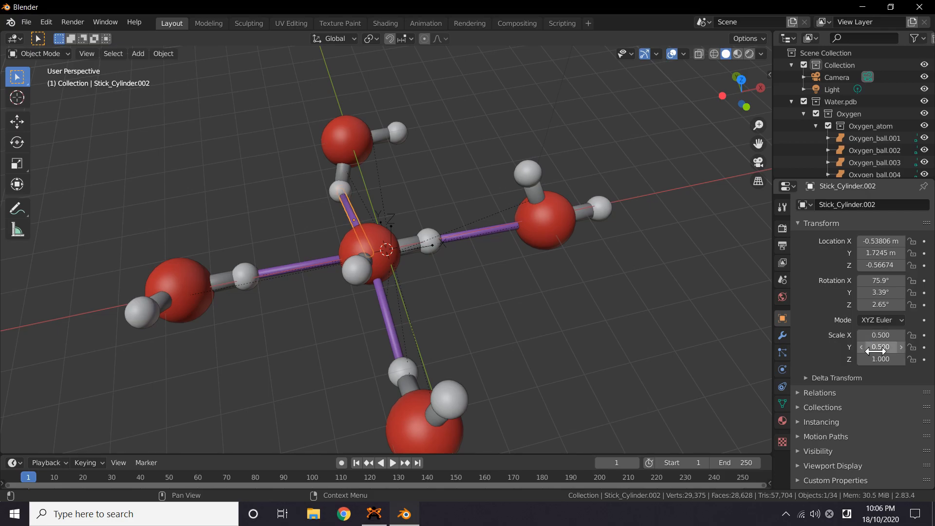
middle_click_drag(599, 350, 521, 356)
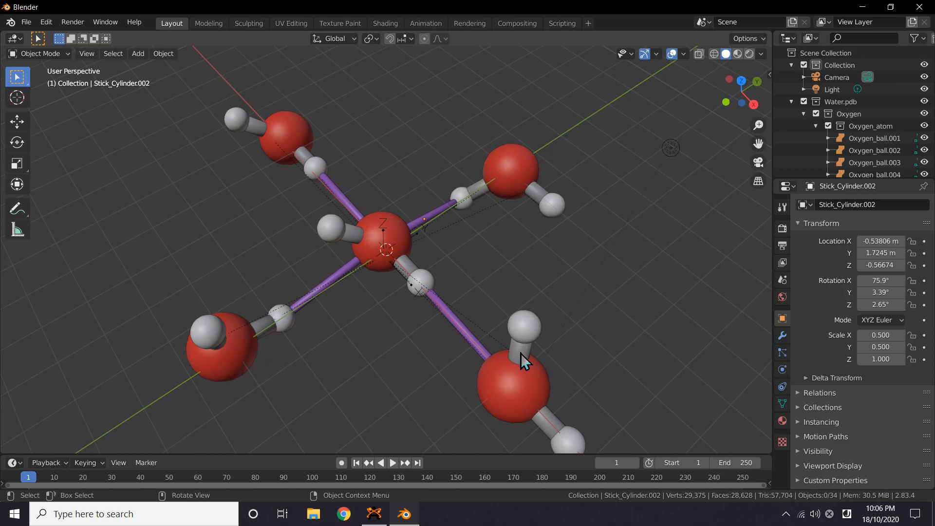
Step: Export the water cluster to the Desktop as an FBX file named HBondTest1
left_click(27, 21)
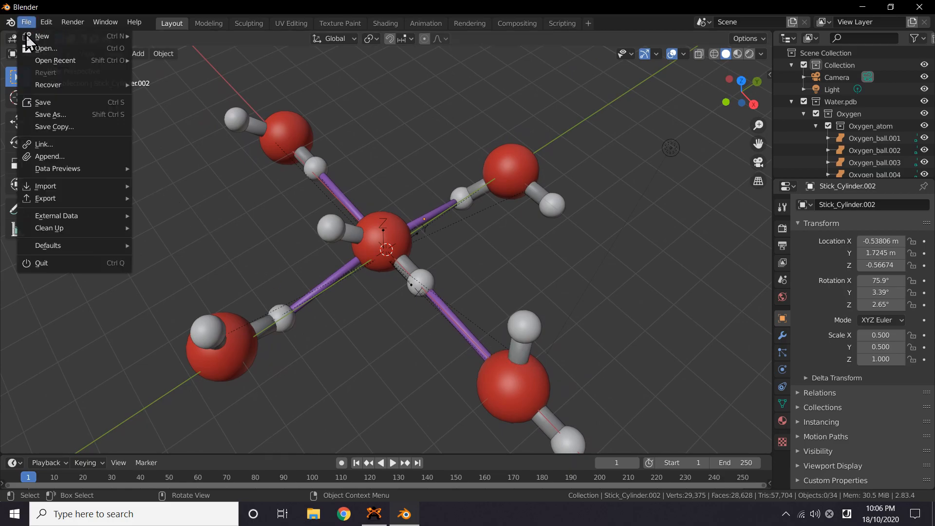
mouse_move(30, 198)
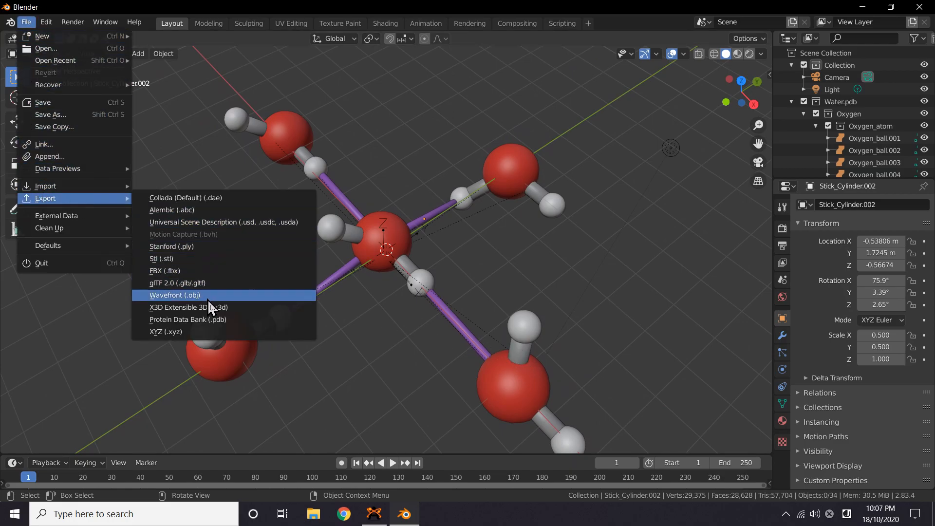
left_click(197, 271)
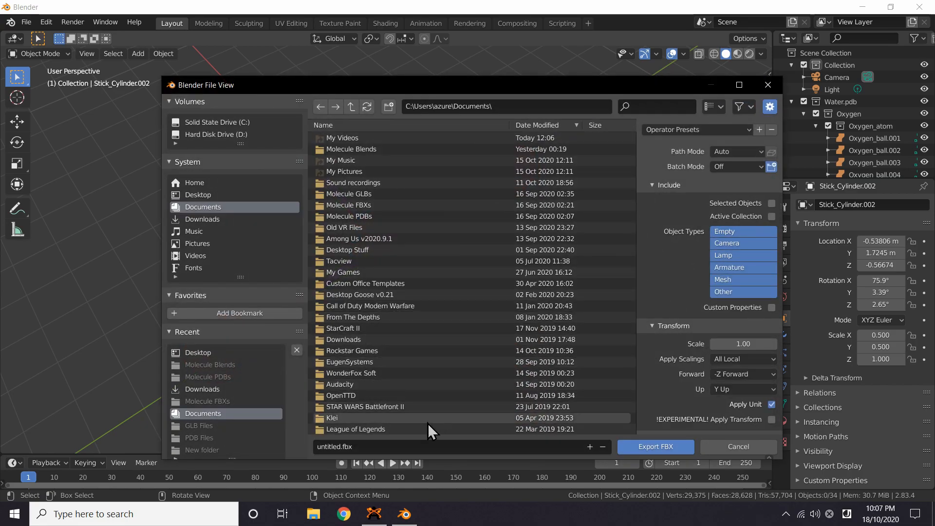
left_click(398, 446)
type("HBondTest1")
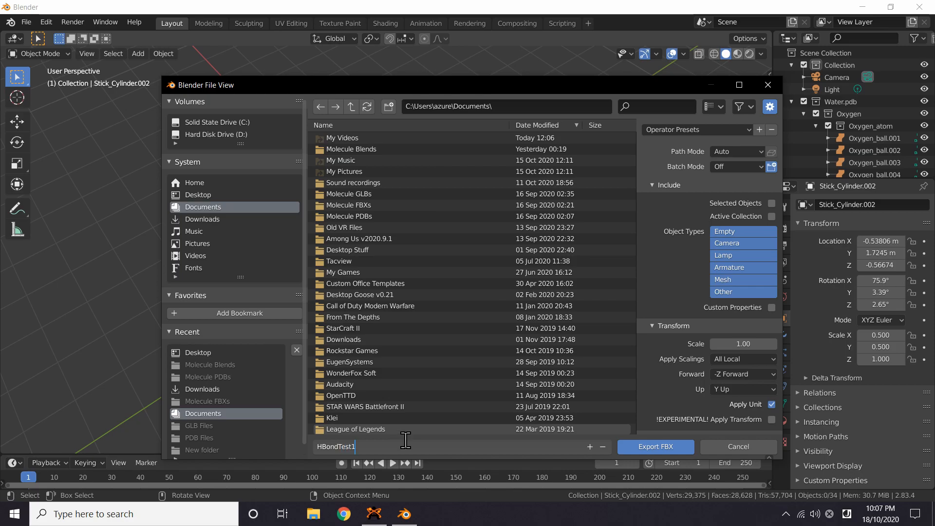
key("Return")
left_click(209, 352)
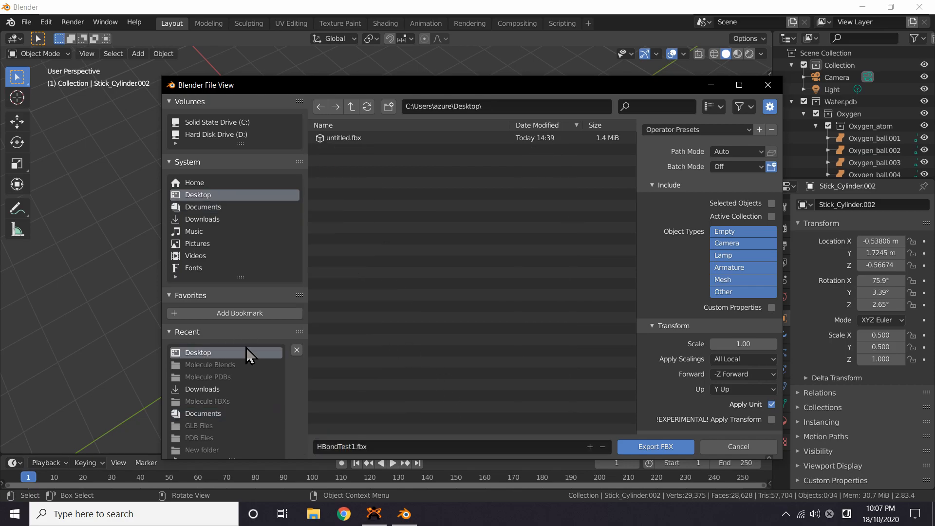
left_click(645, 447)
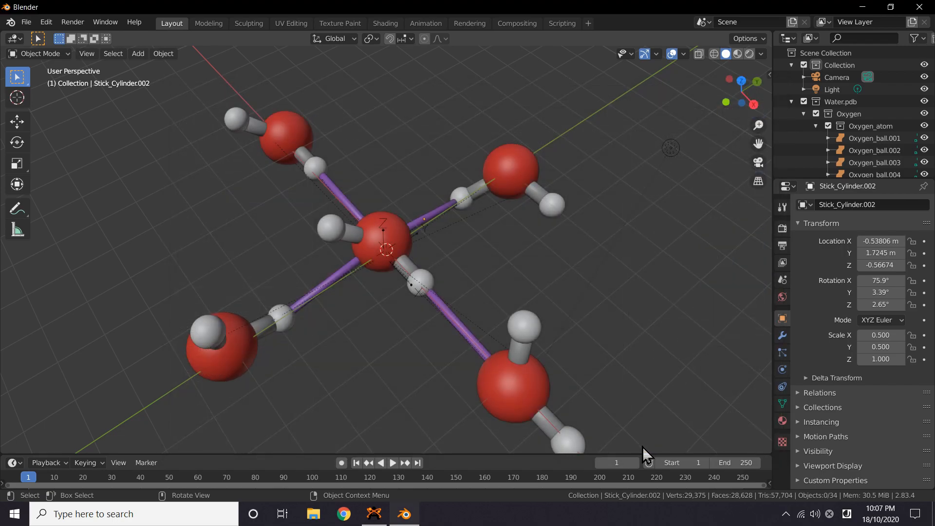
Step: Close Blender and switch to the Avogadro window containing Water.pdb
left_click(931, 8)
left_click(493, 279)
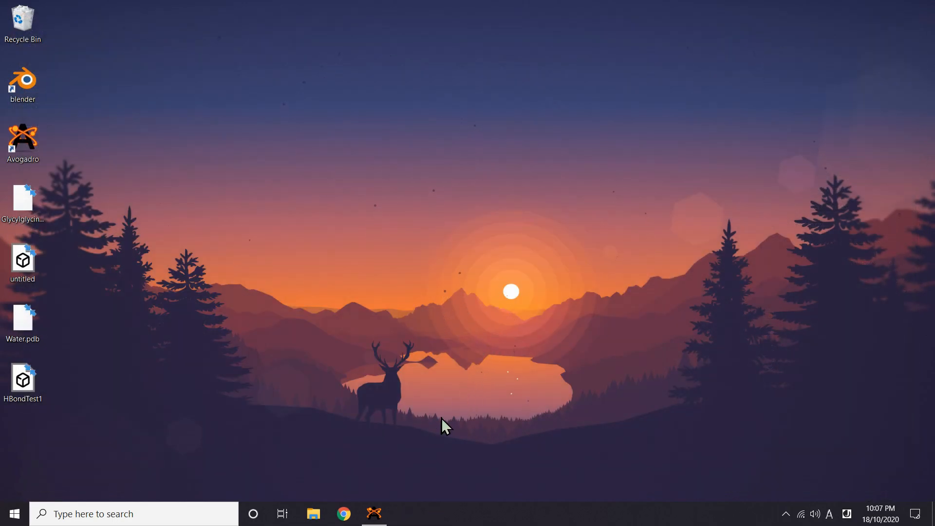
mouse_move(376, 518)
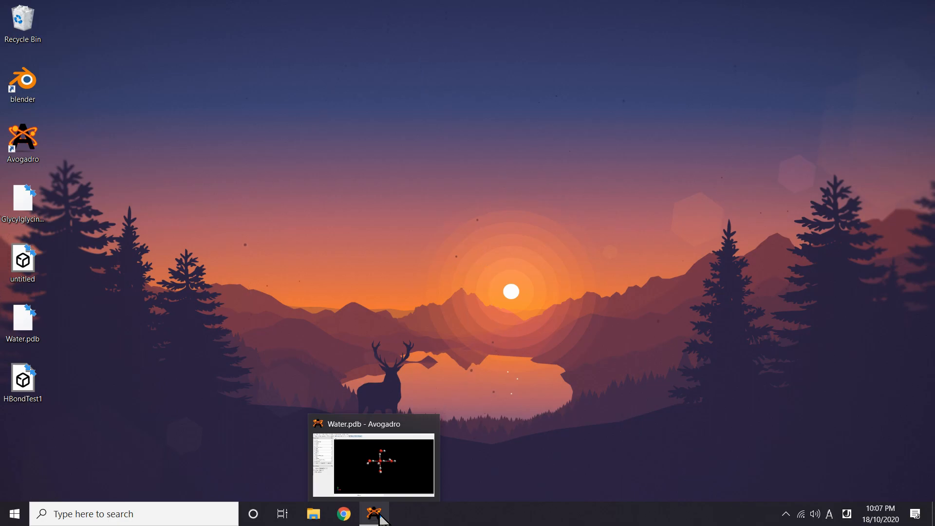
left_click(380, 516)
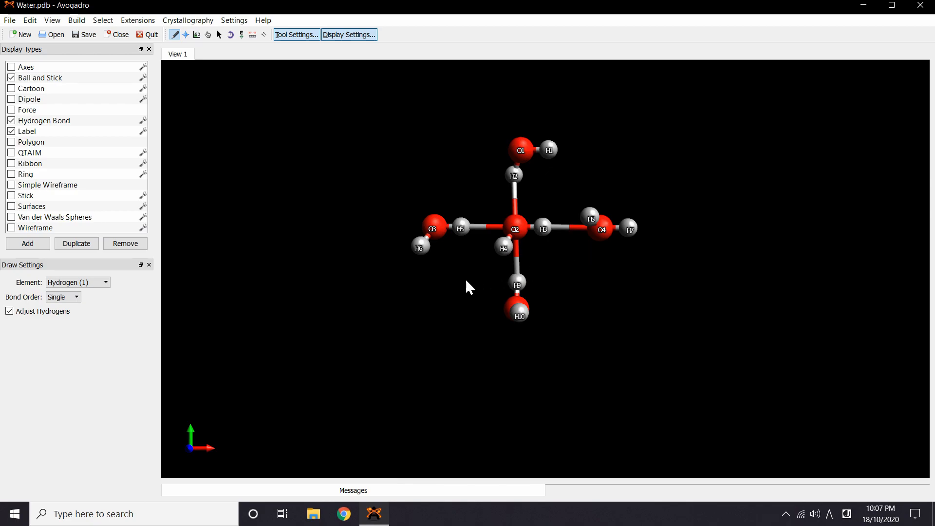
Step: Delete the four drawn single bonds that link the central water molecule to its four neighbours
scroll(553, 287, "up", 2)
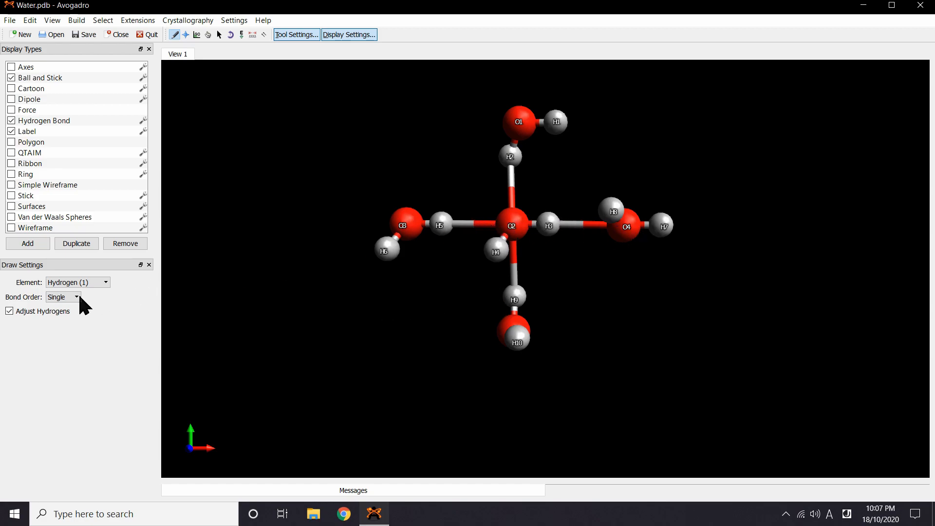
left_click(90, 283)
left_click(11, 319)
left_click(9, 312)
right_click(480, 225)
right_click(512, 188)
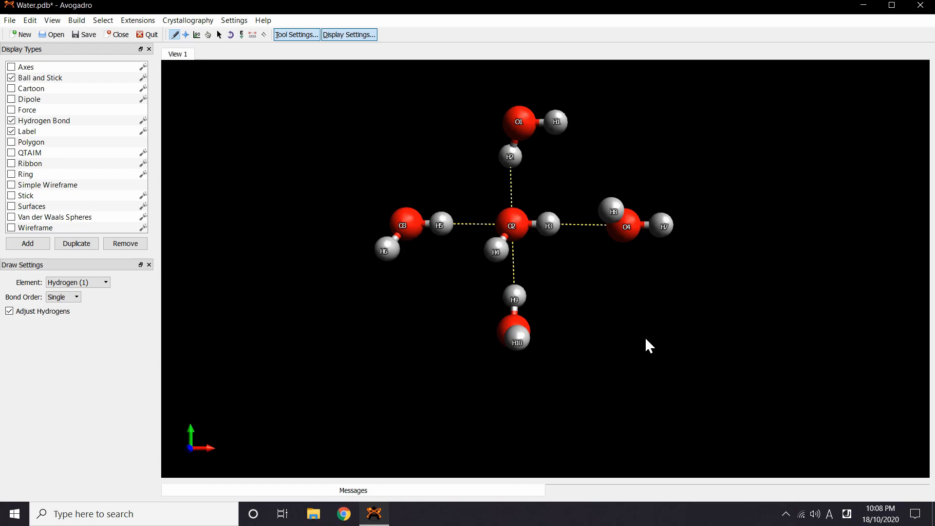
Step: Draw a separate pair of hydrogen atoms joined by a long single bond beside the water cluster, and save Water.pdb
left_click_drag(623, 319, 708, 320)
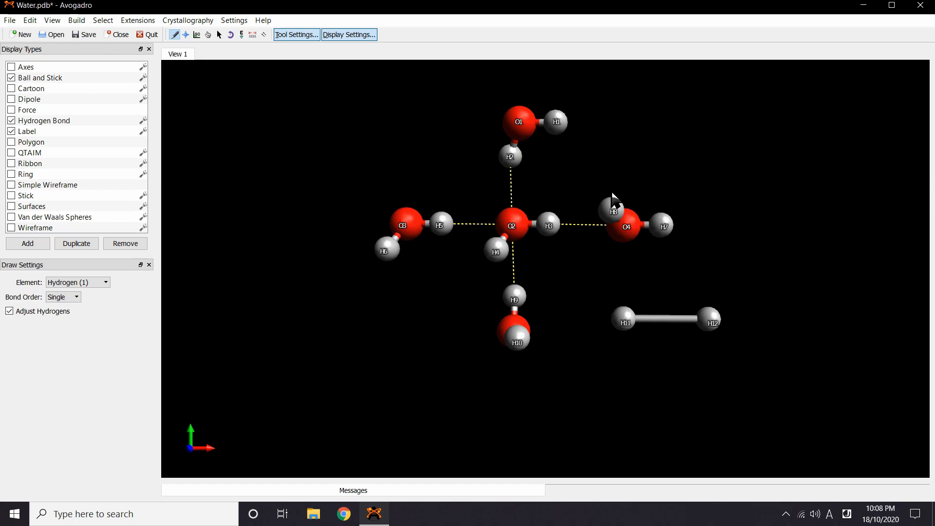
left_click(15, 22)
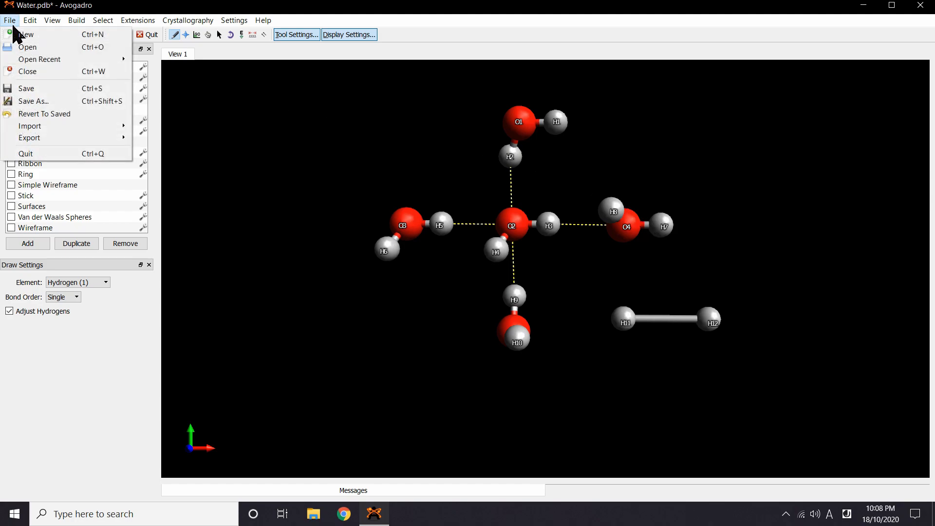
left_click(33, 90)
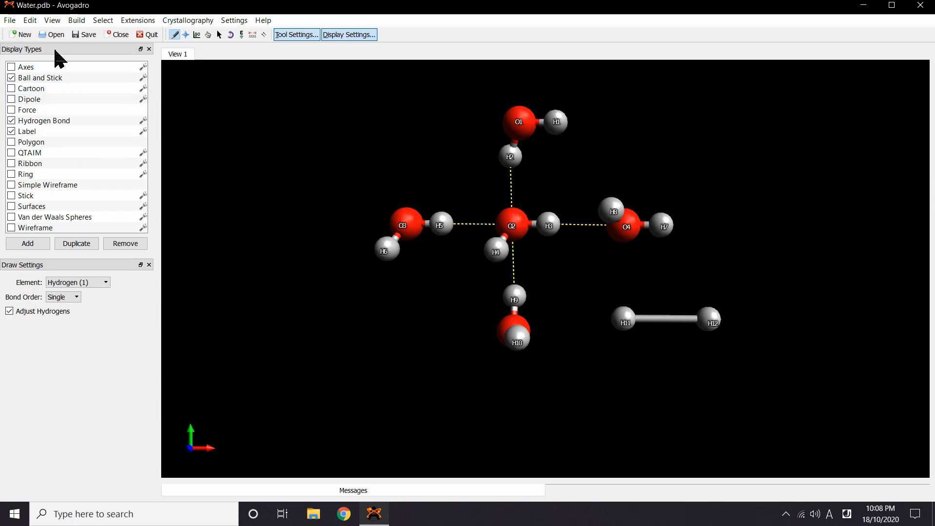
left_click(10, 20)
left_click(23, 90)
Step: Switch from Avogadro to a new Blender session and delete the default cube
left_click(921, 6)
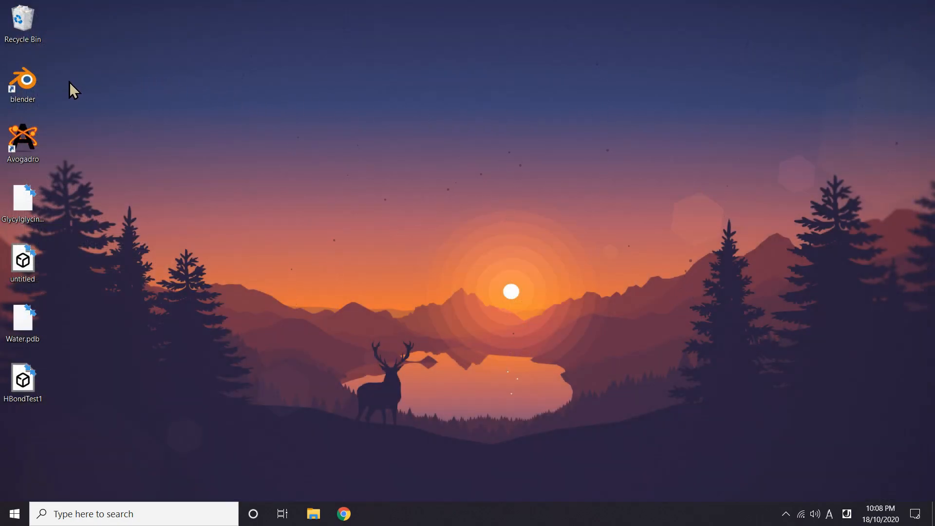
double_click(30, 84)
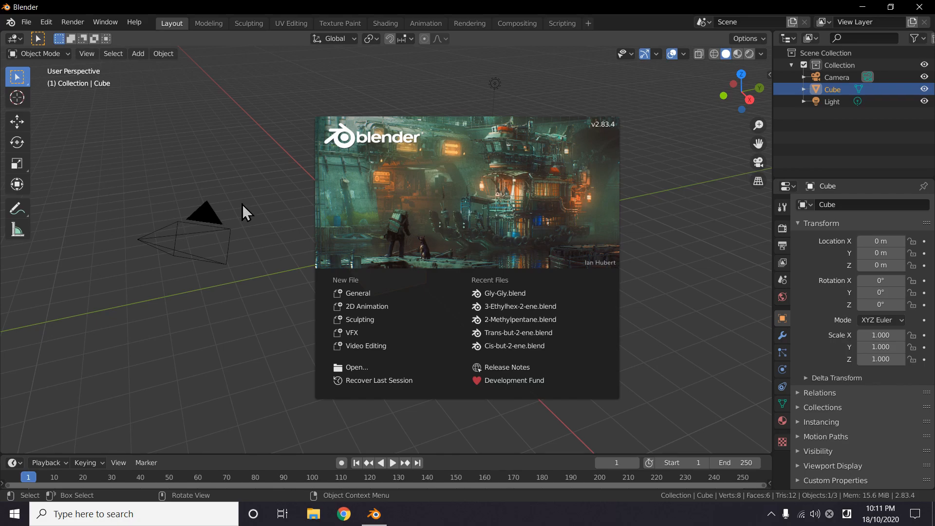
left_click(242, 204)
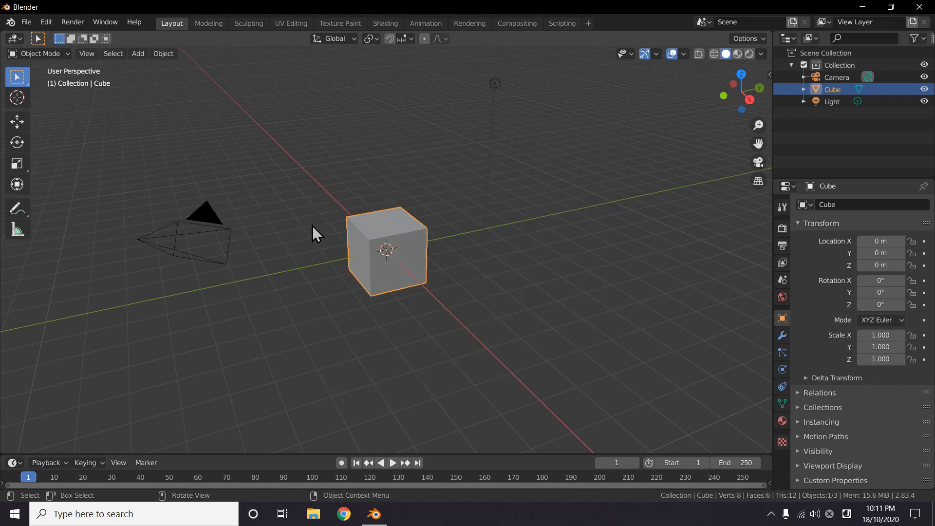
key("Delete")
Step: Import Water.pdb from the Desktop using the operator preset with distance scaling 1.50, atomic ball type and normal sticks with bonds
left_click(26, 21)
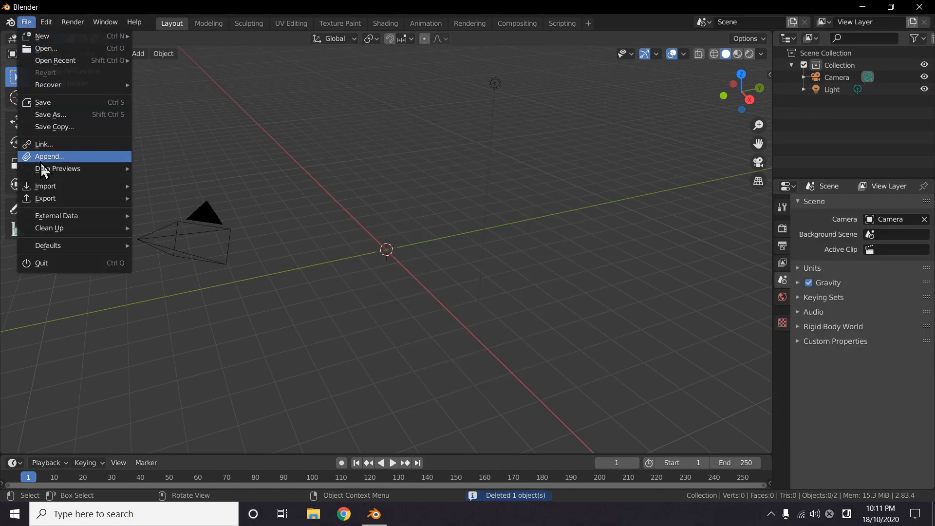
mouse_move(48, 188)
left_click(204, 307)
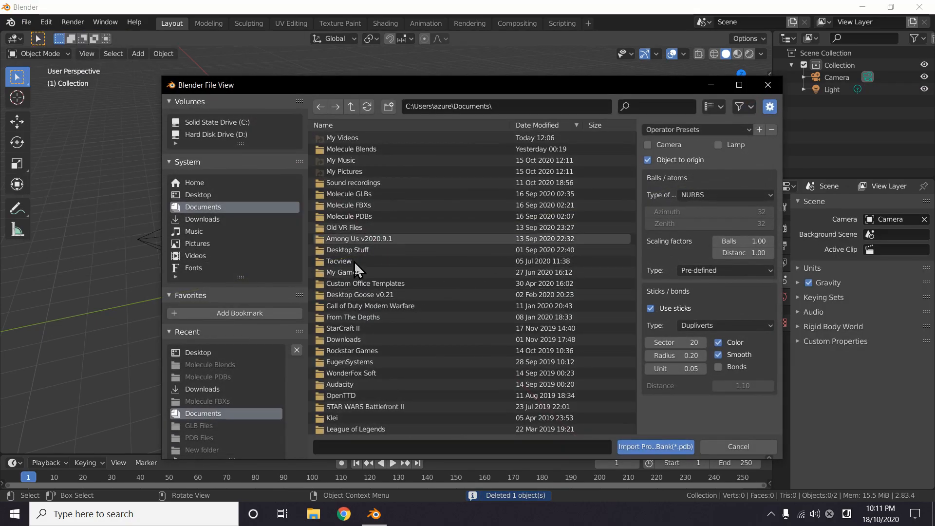
left_click(198, 355)
left_click(343, 139)
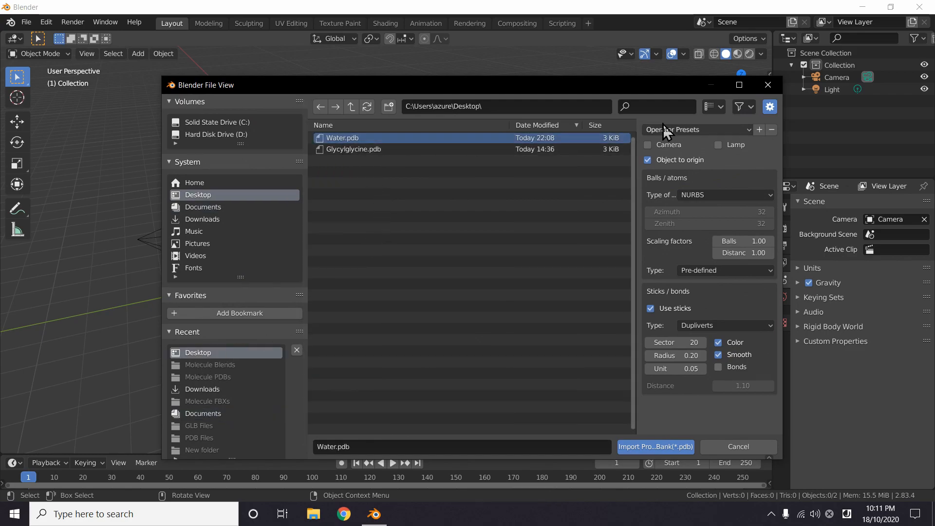
left_click(684, 129)
left_click(671, 162)
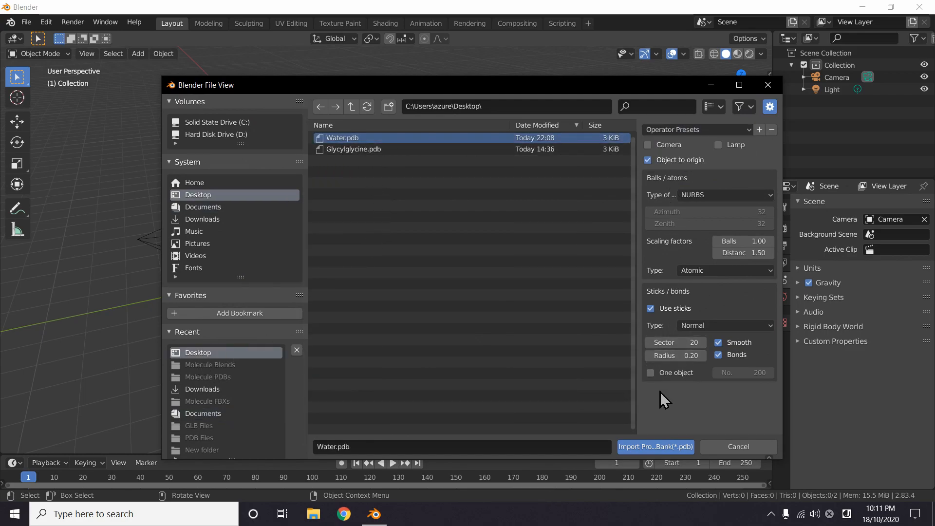
left_click(650, 447)
Step: Make the instances of the imported water cluster's atoms real
middle_click_drag(601, 371, 551, 357)
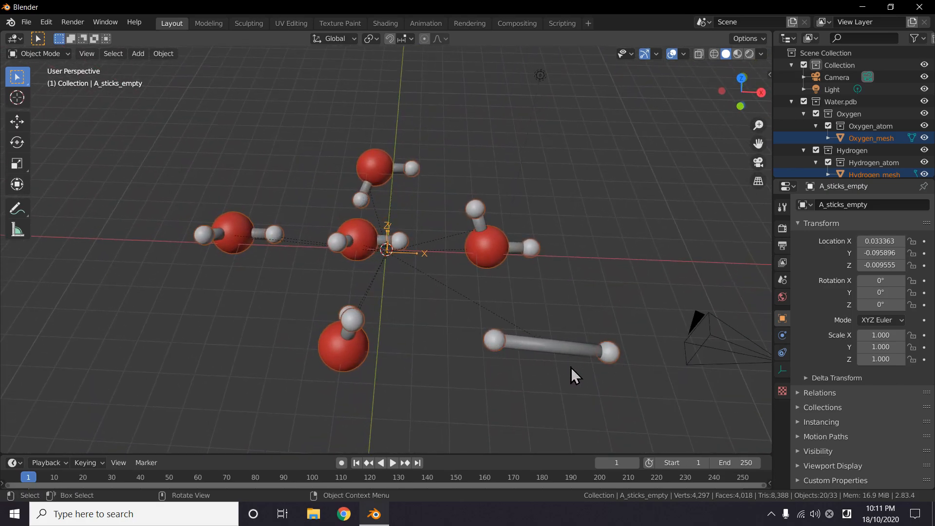
left_click(170, 54)
mouse_move(179, 117)
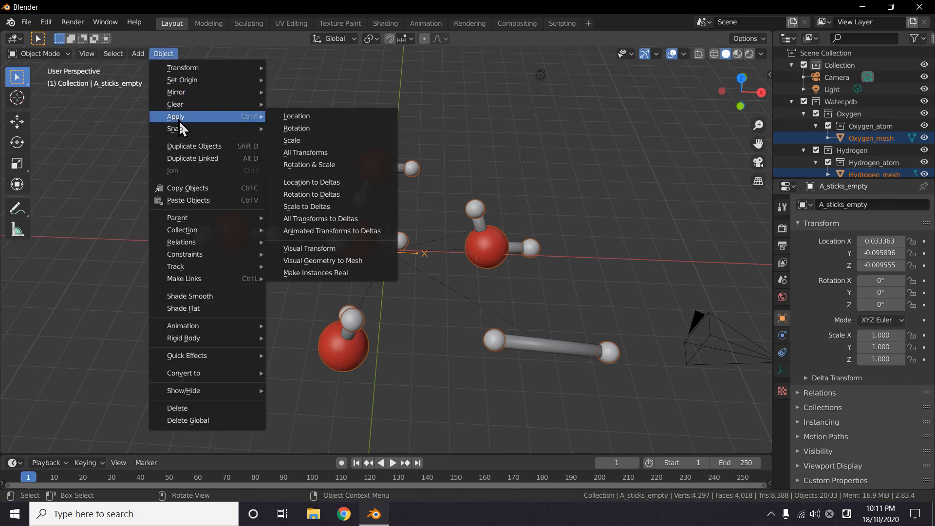
left_click(334, 272)
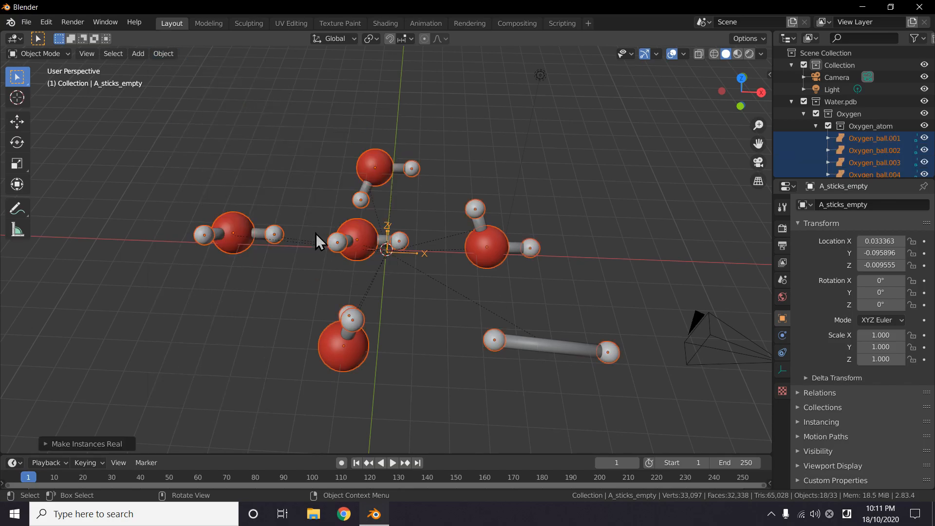
Step: Reveal all hidden objects and delete the two leftover template objects near the origin
left_click(165, 55)
mouse_move(195, 389)
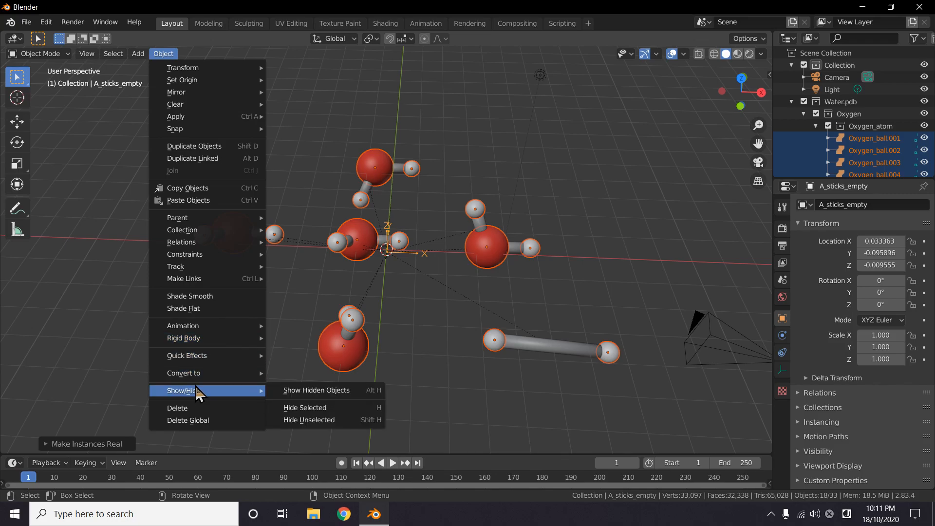
left_click(303, 393)
left_click(421, 305)
left_click(401, 263)
key("Delete")
left_click(388, 253)
key("Delete")
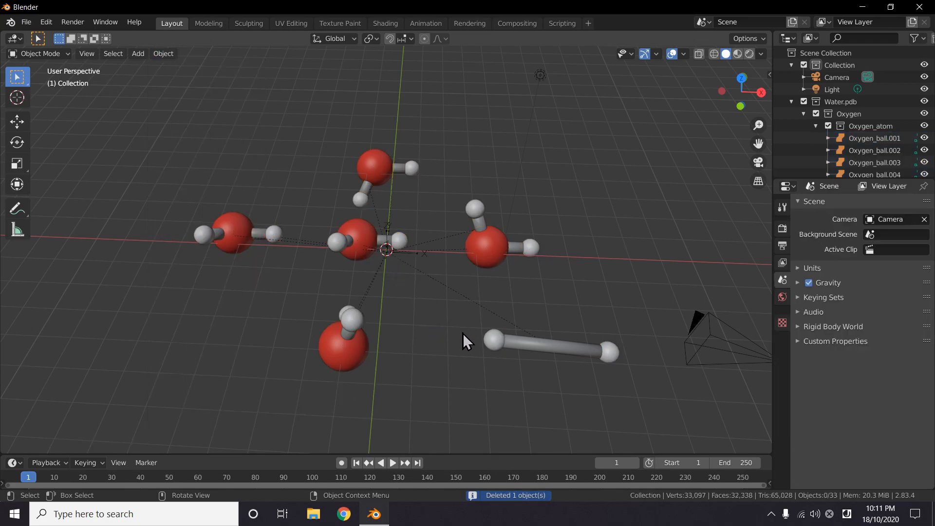
Step: Delete both hydrogen balls at the ends of the separate long stick
left_click(501, 344)
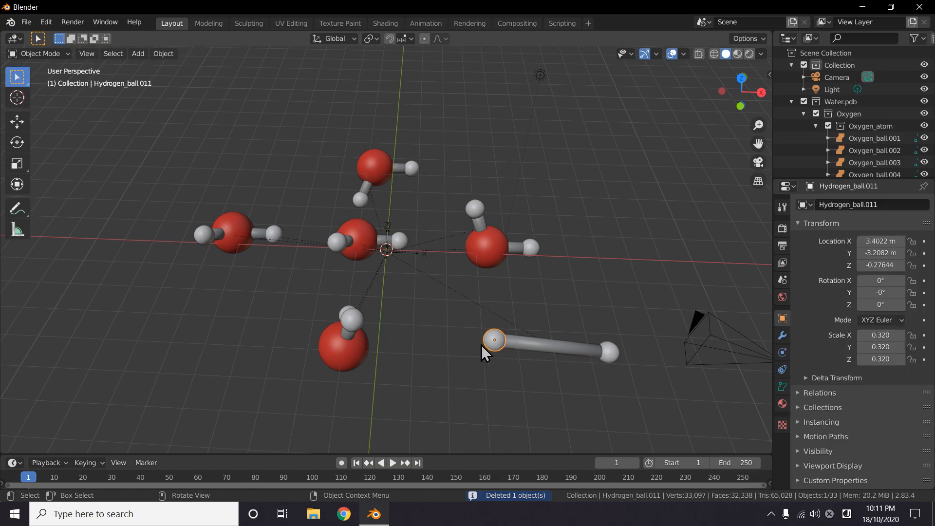
key("Delete")
left_click(613, 354)
key("Delete")
Step: Move the separate stick freely toward the central water molecule, to about X 1.44 m, Y -1.24 m, Z 1.92 m
left_click(560, 352)
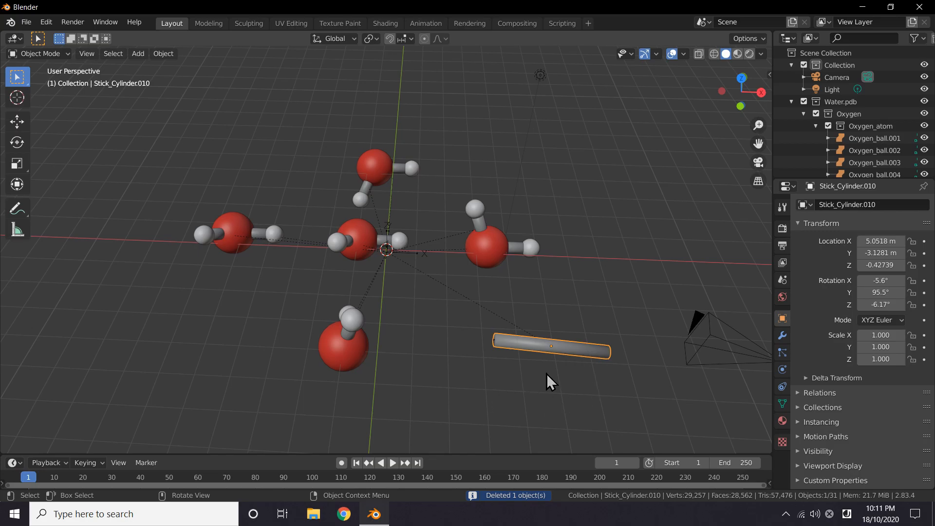
scroll(539, 376, "up", 1)
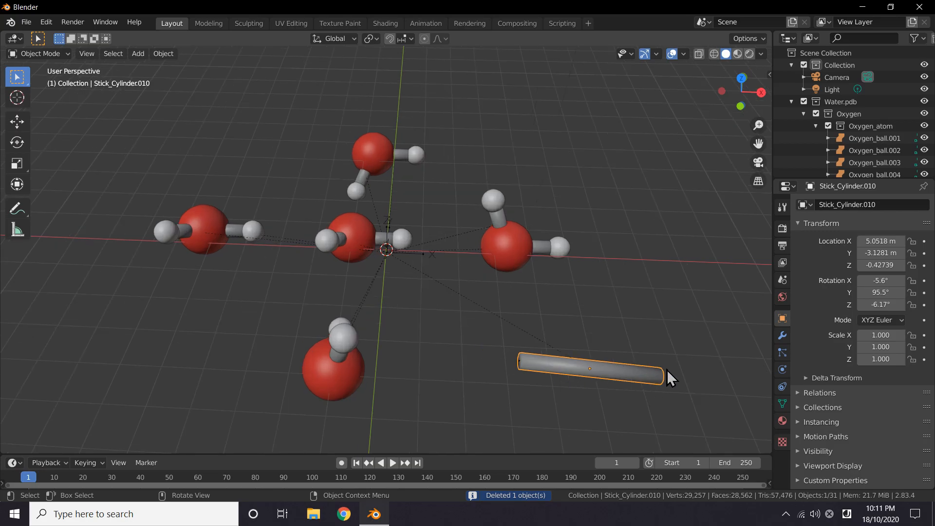
middle_click_drag(604, 364, 422, 273)
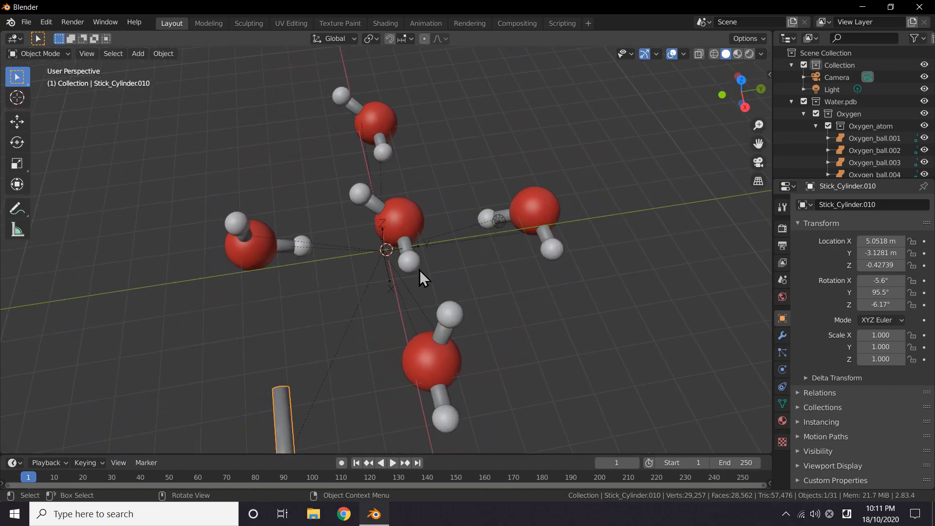
middle_click_drag(414, 320, 475, 341)
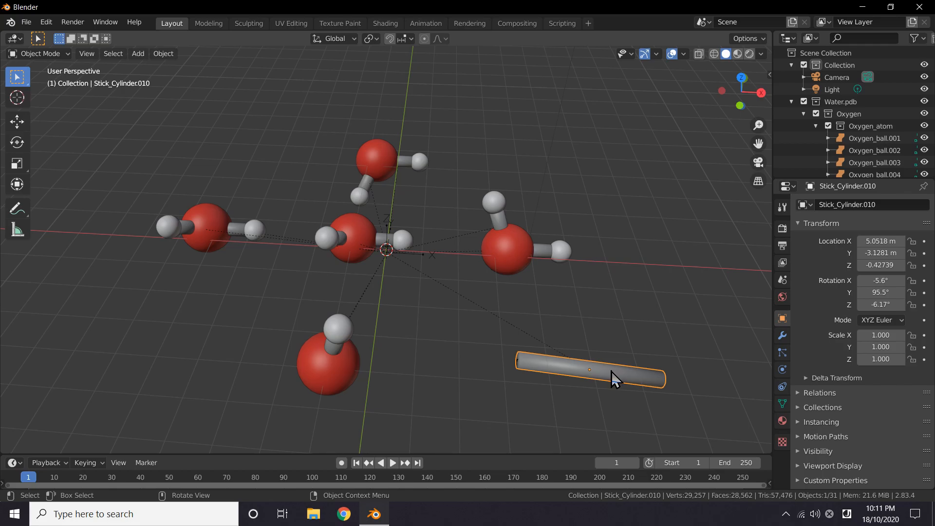
left_click(584, 393)
left_click(586, 378)
key("g")
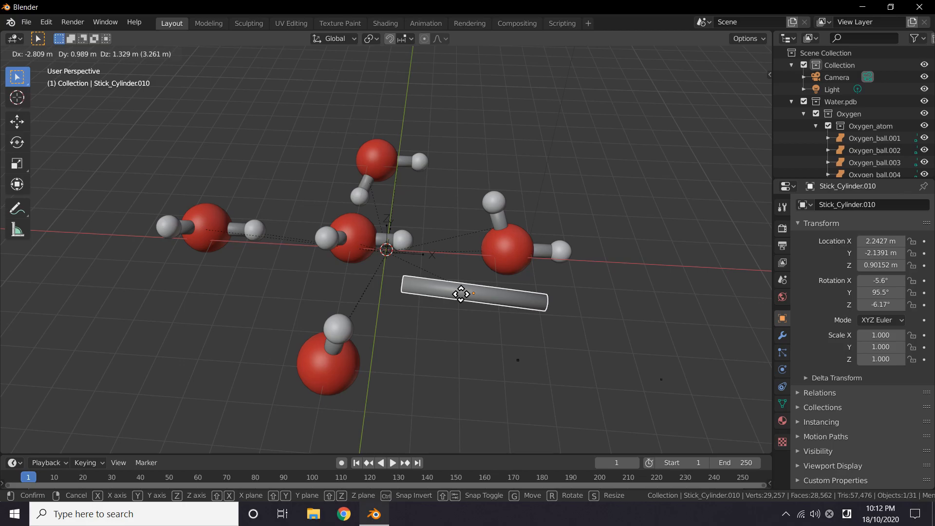
key("x")
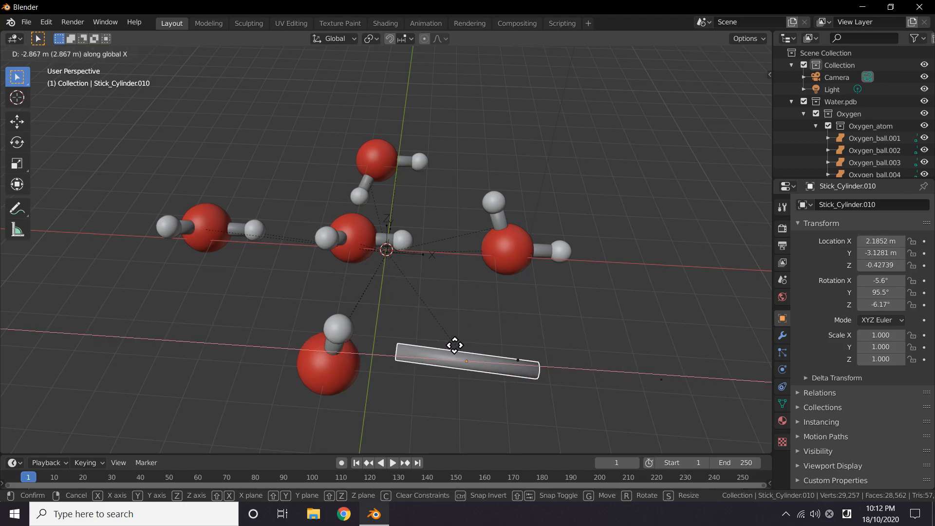
key("y")
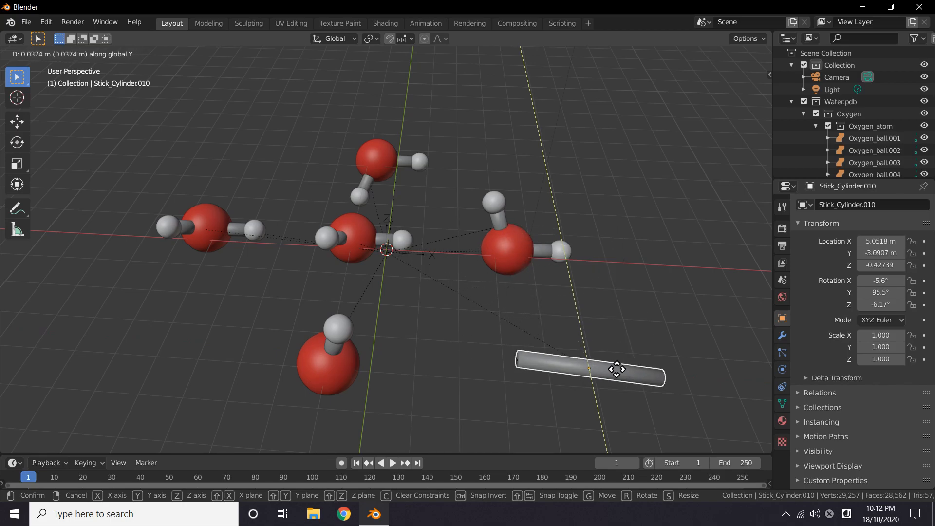
key("z")
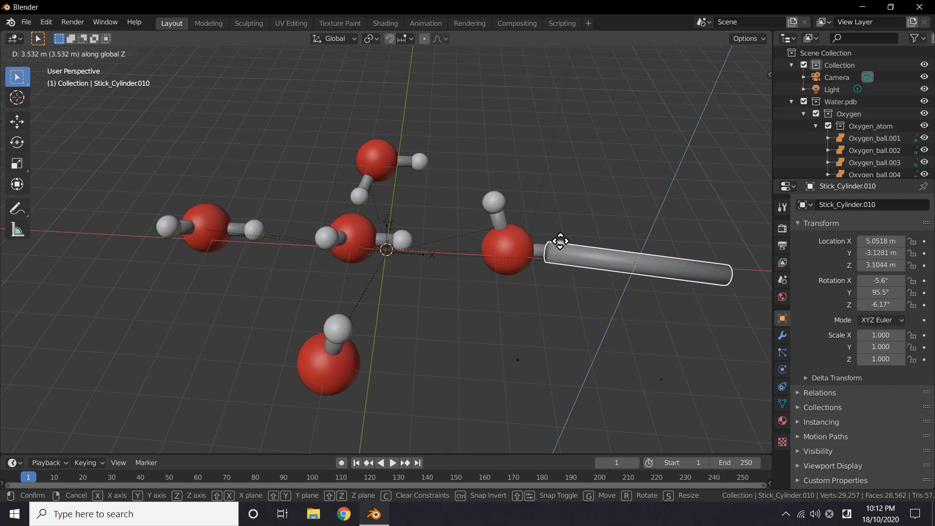
key("z")
key("z")
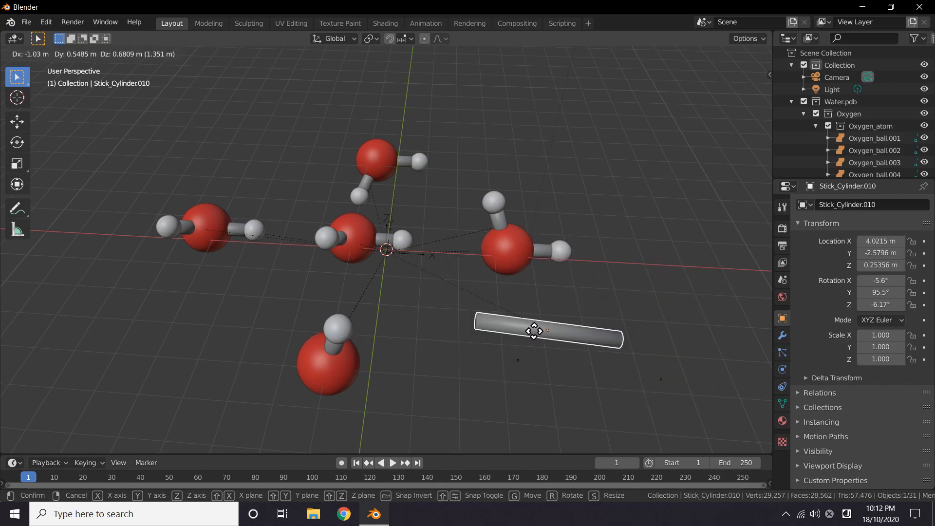
left_click(429, 235)
Step: Move the stick along the global Y axis to about Y 0.71 m, in line with the central water molecule
middle_click_drag(467, 288, 361, 253)
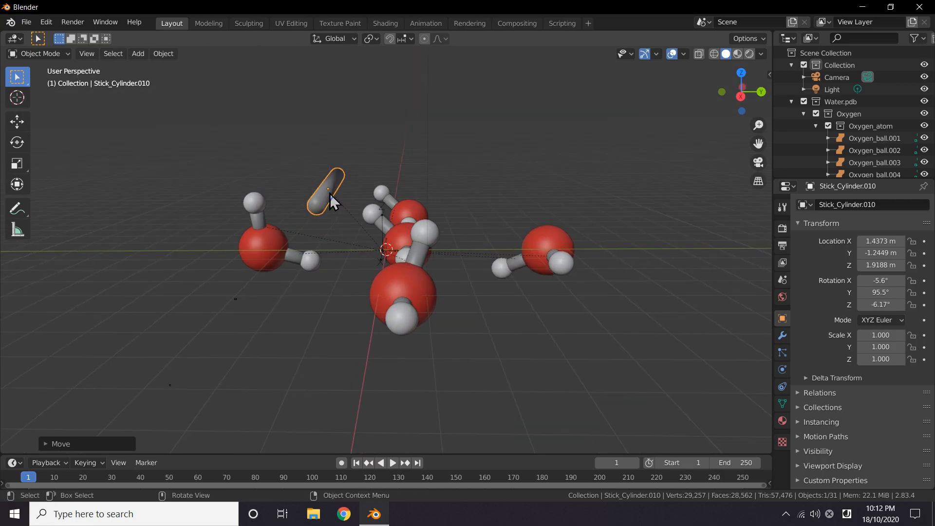
key("g")
key("y")
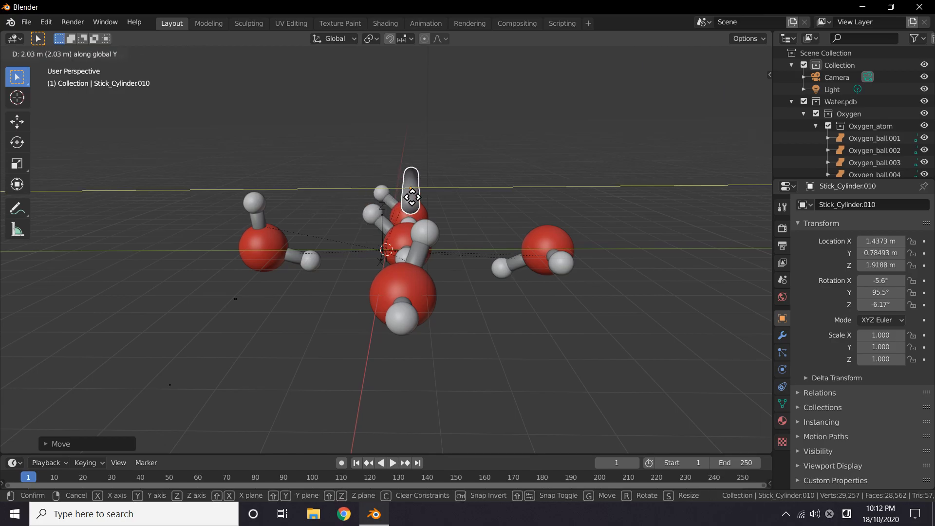
left_click(409, 197)
Step: Lower the stick along the global Z axis to about Z -0.28 m, level with the central molecule's hydrogen
middle_click_drag(420, 231, 507, 227)
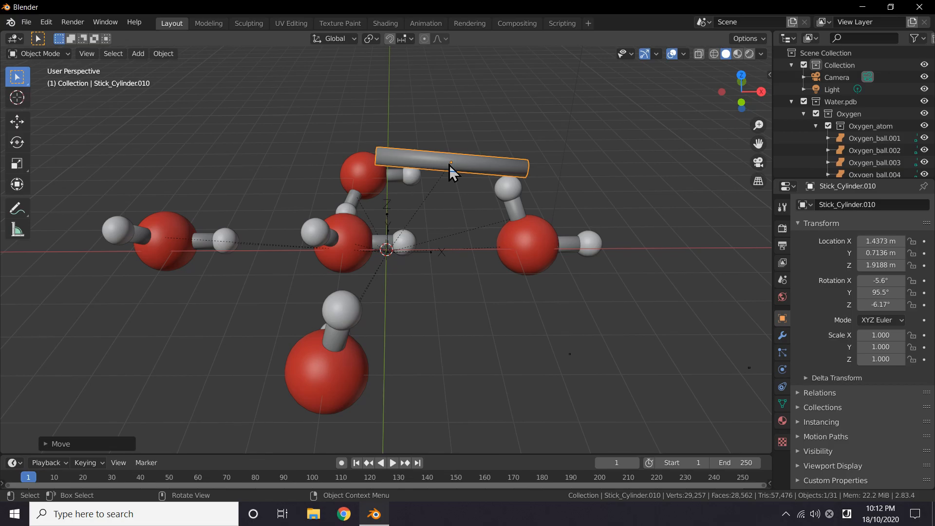
key("g")
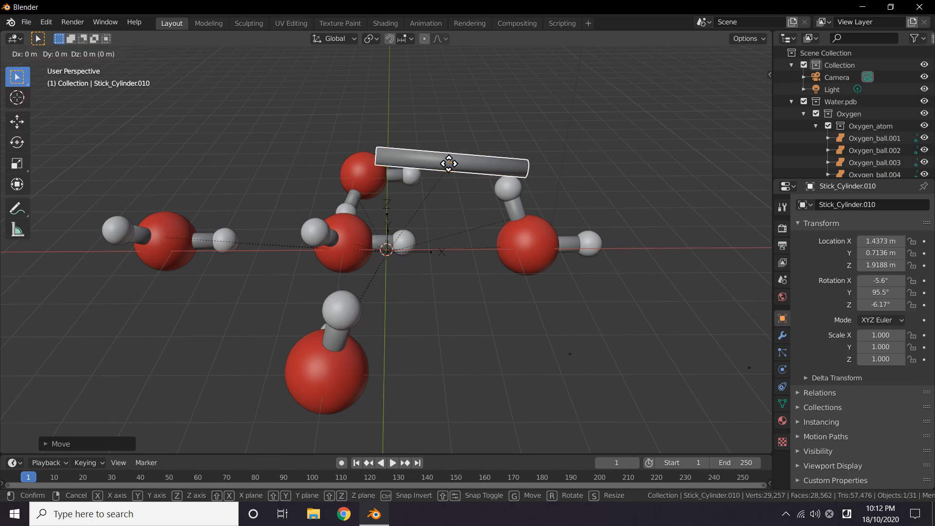
key("z")
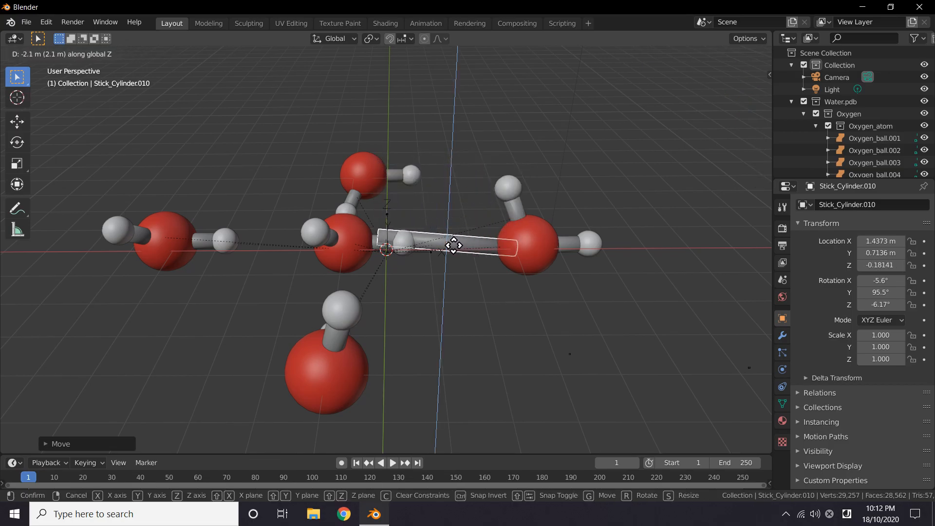
key("z")
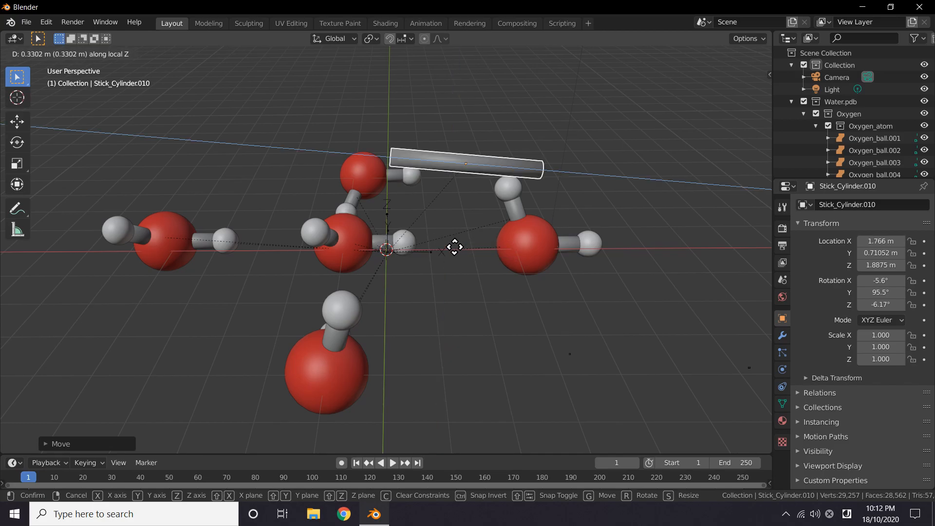
key("z")
key("z")
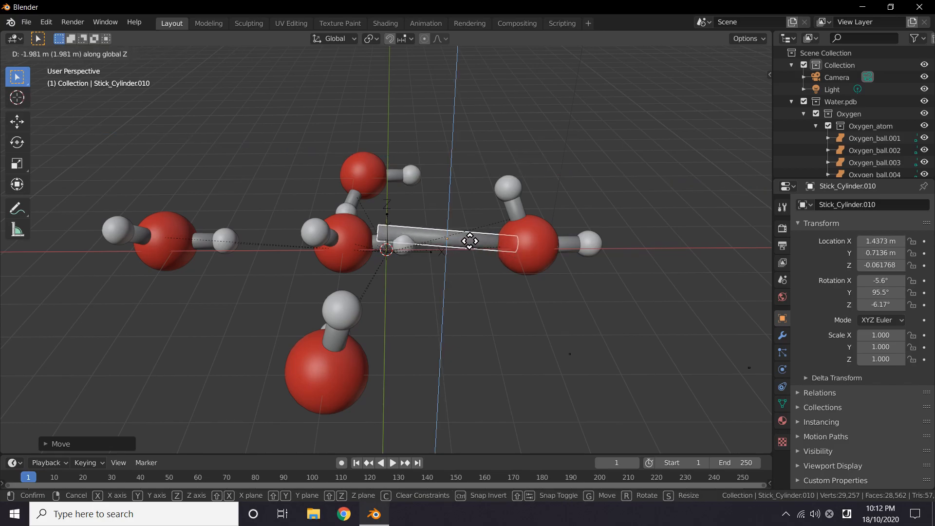
left_click(469, 248)
Step: Fine-tune the stick between the central hydrogen and the neighbouring oxygen by moving it to about Y 0.67 m and X 2.05 m
middle_click_drag(475, 216, 364, 245)
key("x")
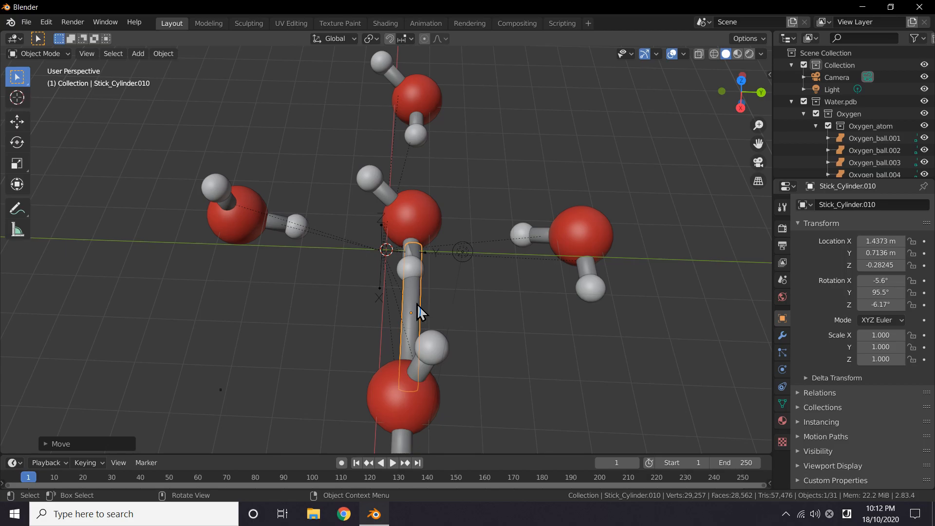
key("g")
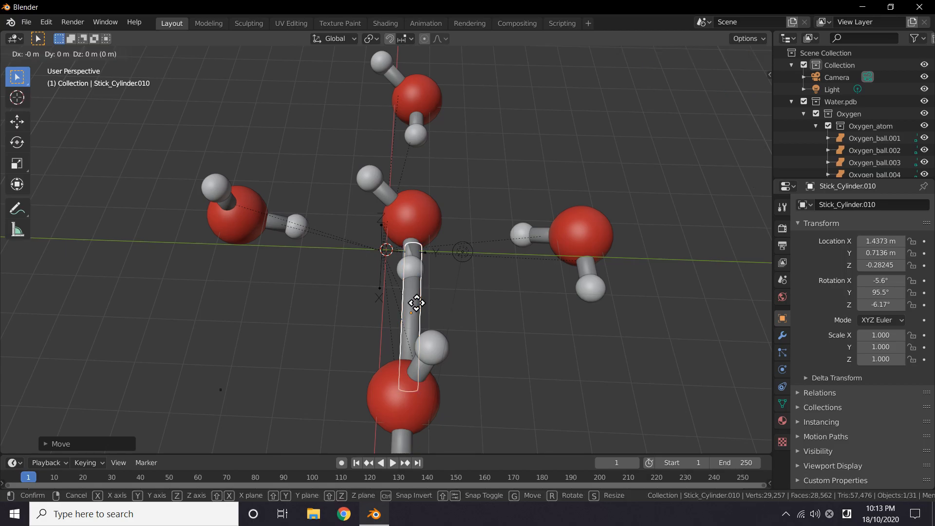
key("y")
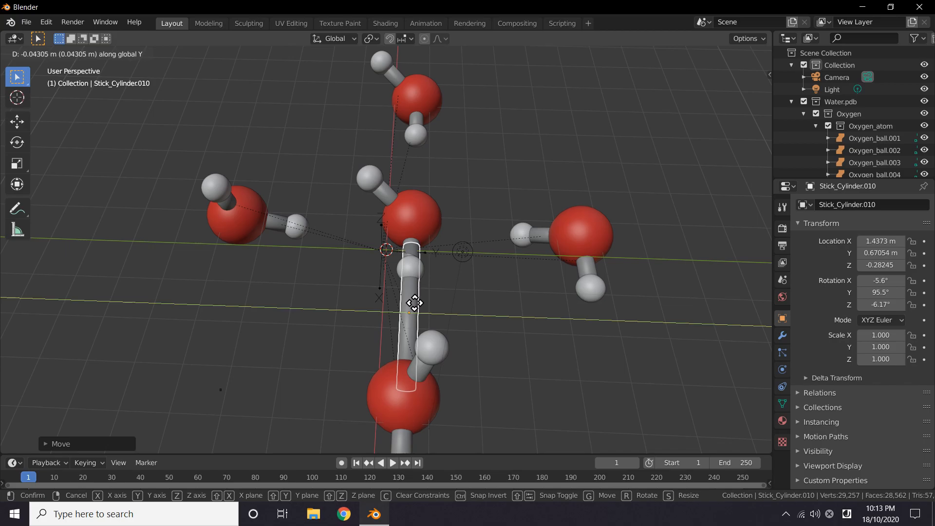
left_click(415, 303)
mouse_move(461, 316)
middle_mouse_down()
mouse_move(542, 287)
mouse_move(569, 294)
mouse_move(466, 308)
middle_mouse_up()
key("g")
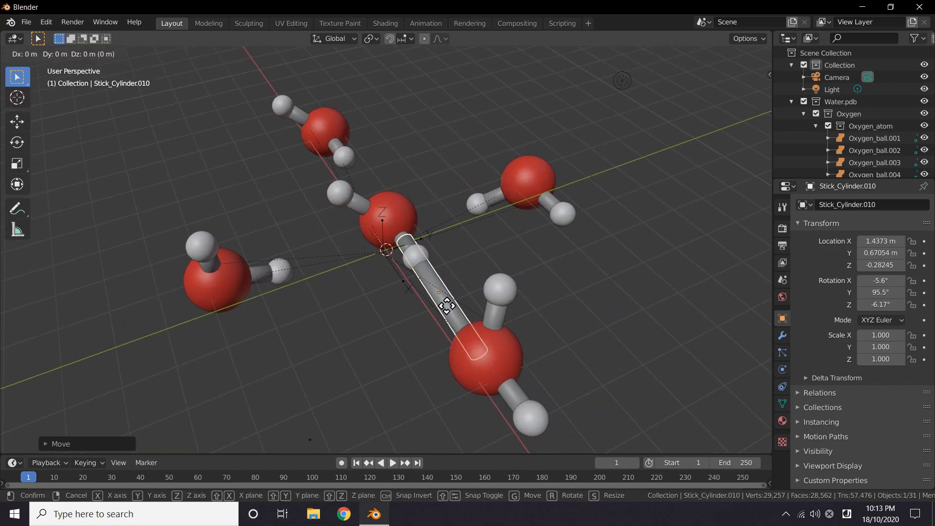
key("x")
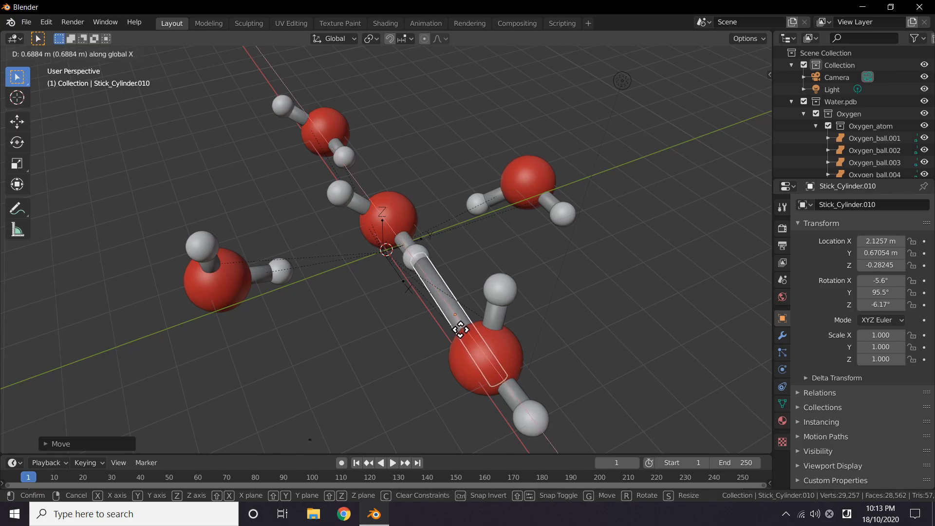
left_click(458, 326)
Step: Thin the stick by setting its X and Y scale to 0.5
middle_click_drag(451, 334, 470, 313)
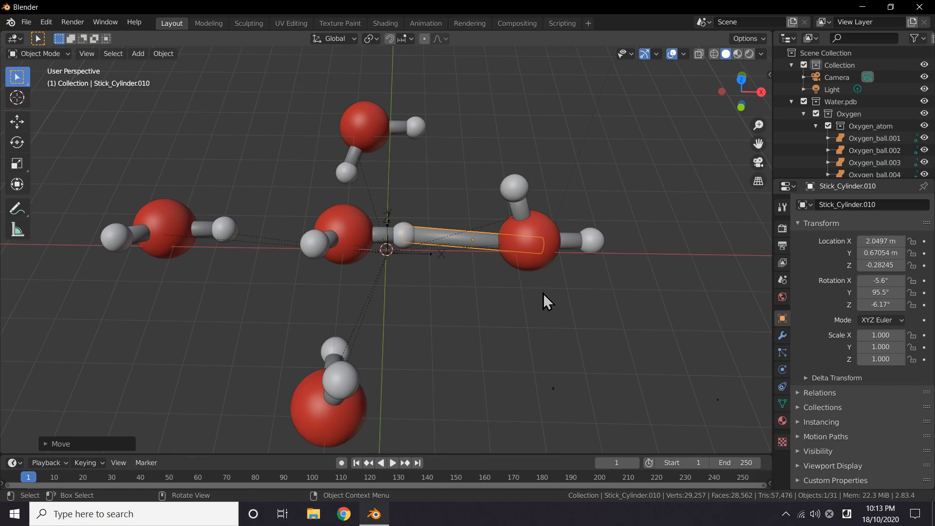
left_click(882, 335)
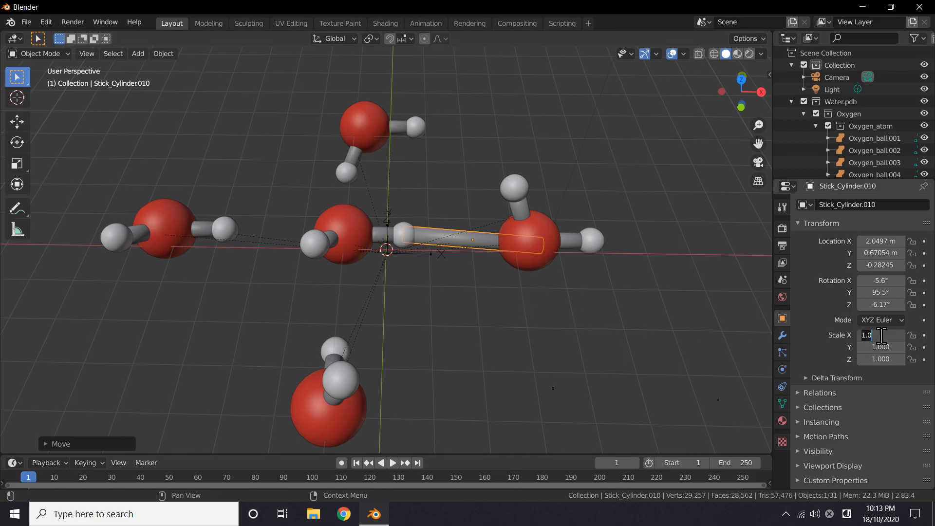
type("0.5")
key("Return")
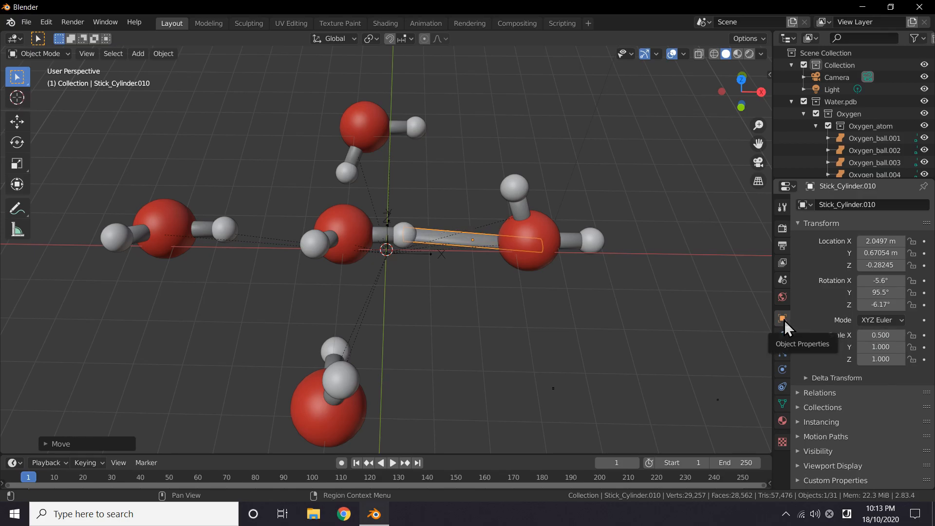
left_click(885, 348)
type("0")
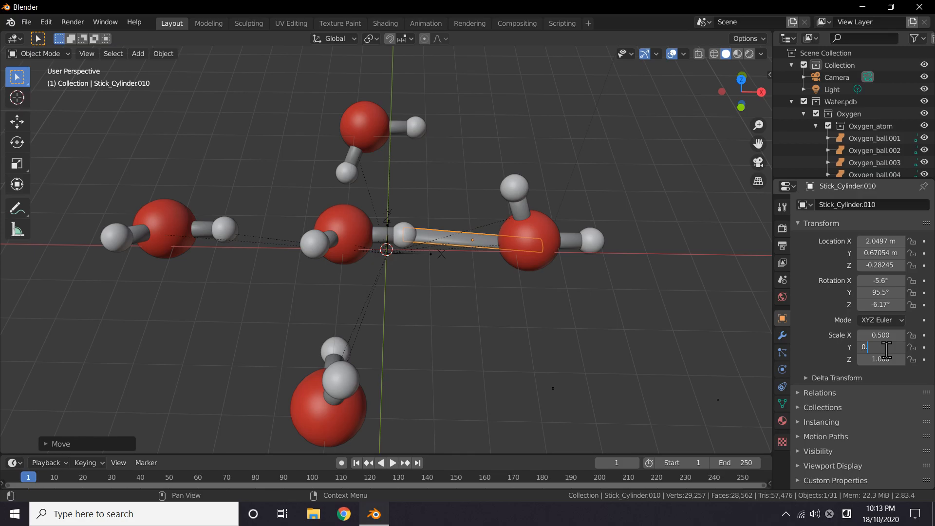
type(".5")
key("Return")
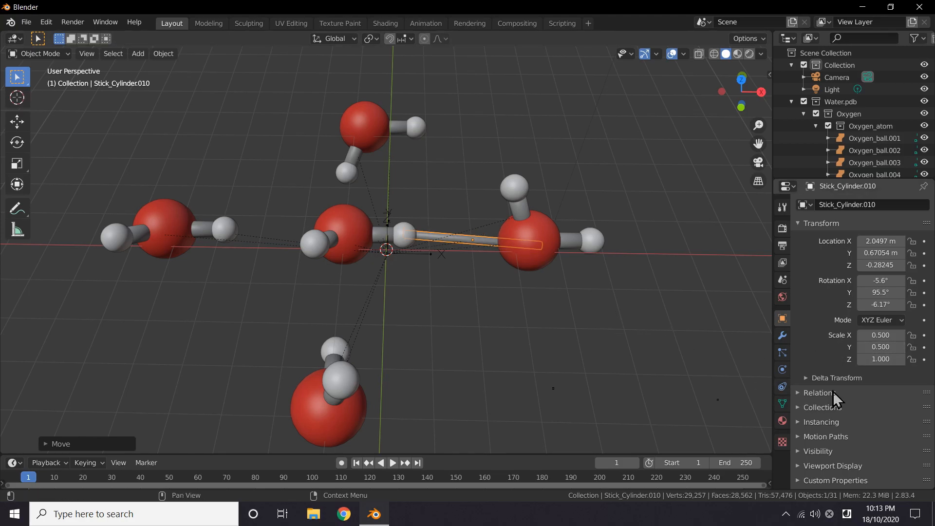
Step: Replace the stick's Stick material with a new material named HBond
left_click(783, 420)
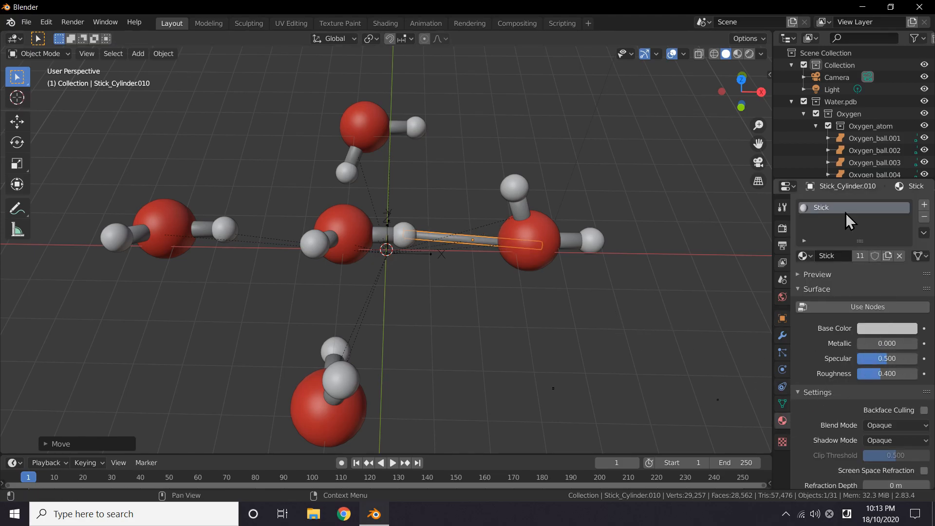
left_click(924, 217)
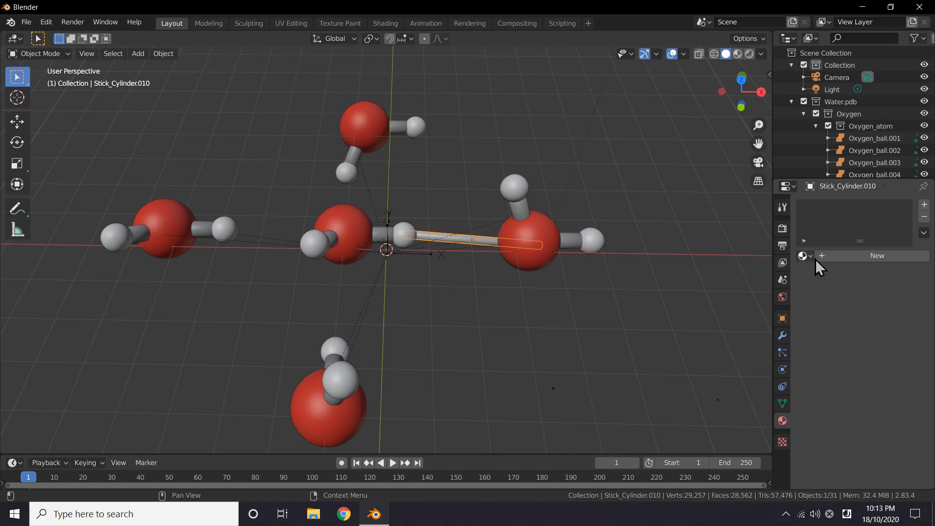
left_click(859, 257)
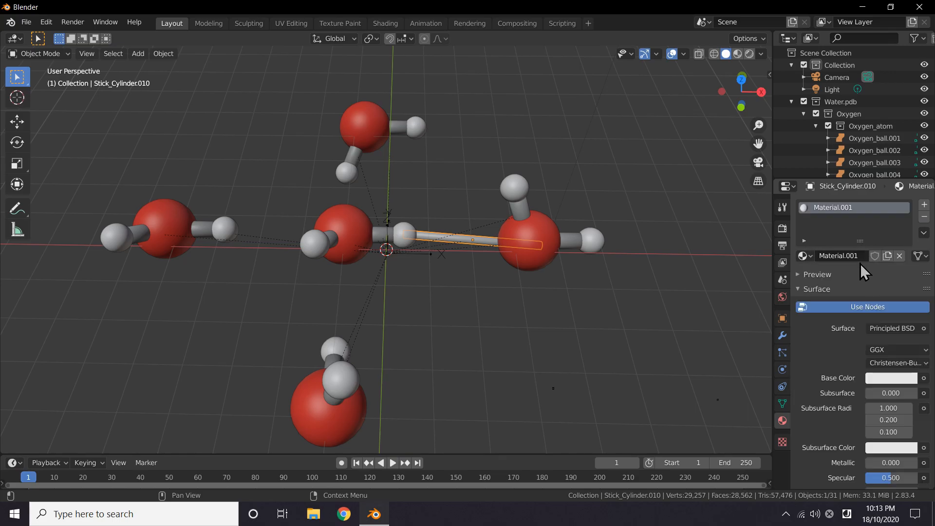
left_click(805, 255)
type("HBond")
key("Return")
Step: Turn off nodes for the HBond material and set its base color to purple, about H 0.779, S 0.669, V 0.906
left_click(892, 310)
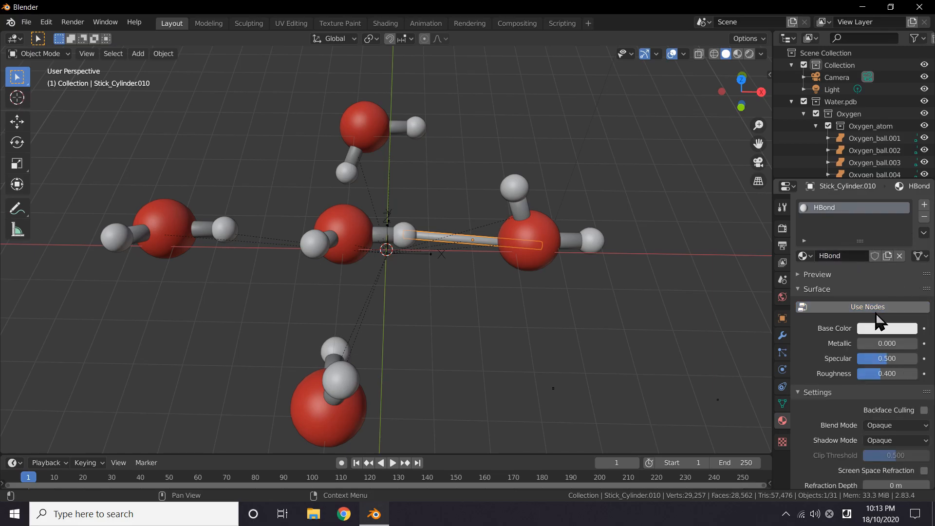
left_click(879, 328)
left_click_drag(892, 202, 884, 202)
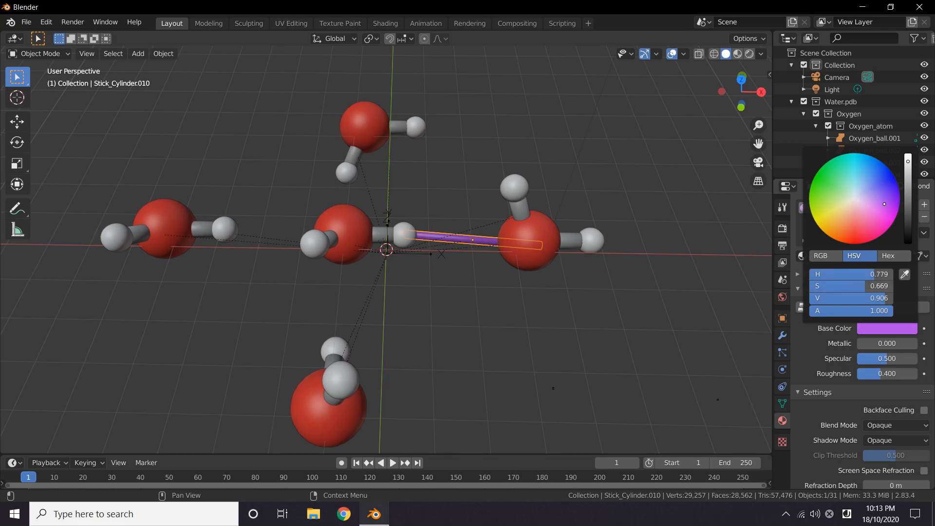
middle_click_drag(685, 263, 502, 227)
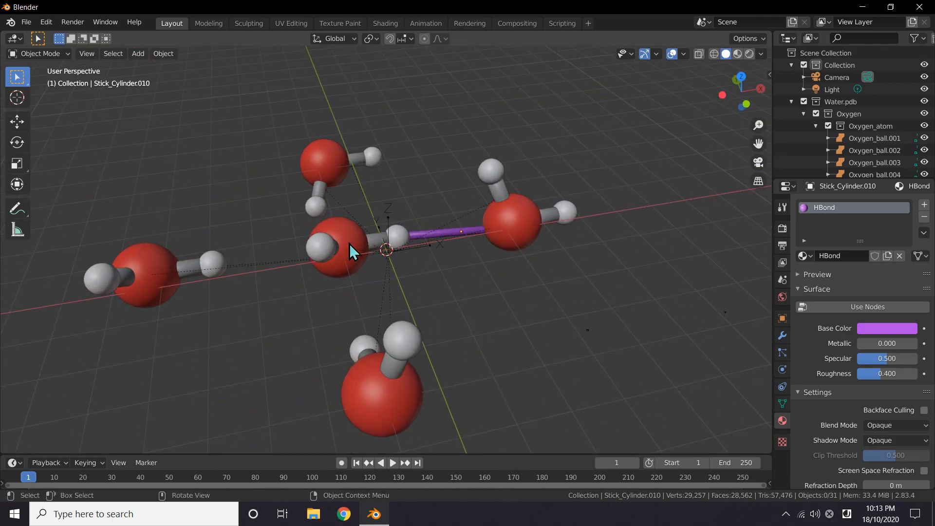
Step: Export the water cluster scene as an FBX file named HBondTest2 to the Desktop folder
left_click(87, 54)
left_click(26, 22)
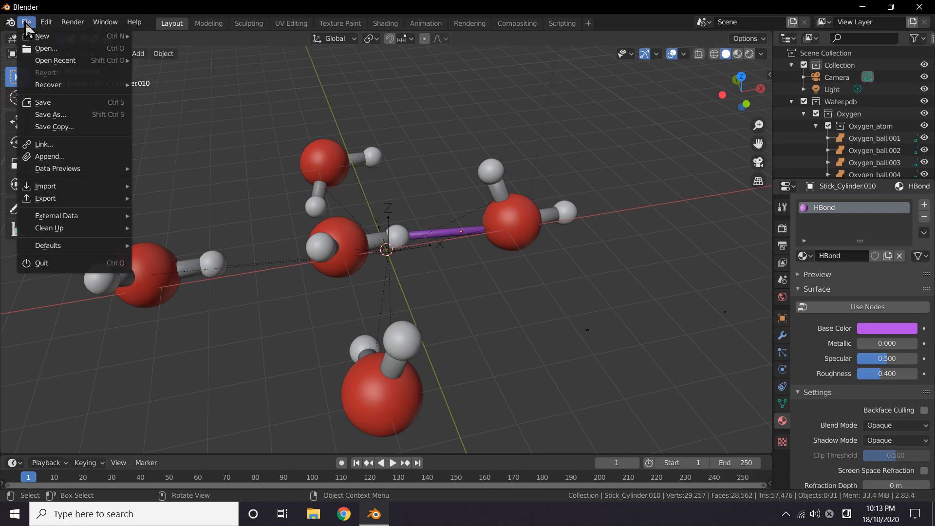
mouse_move(59, 194)
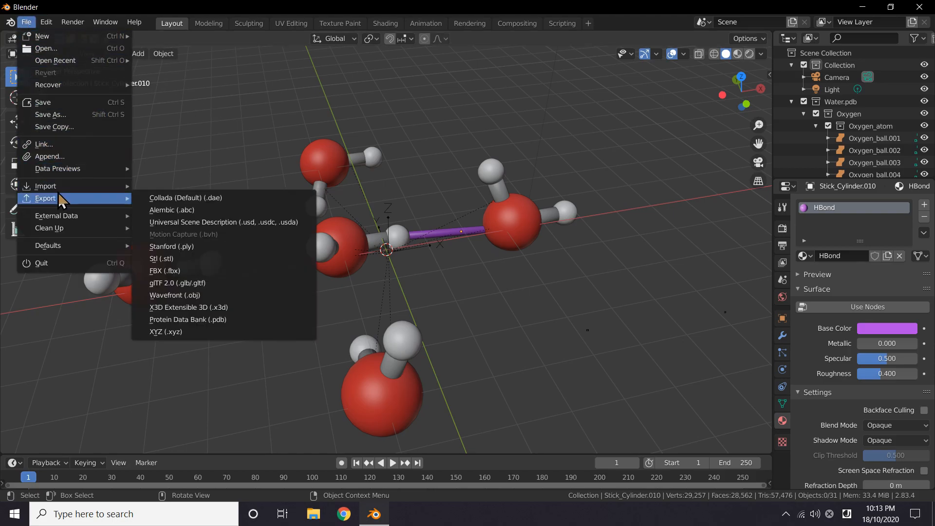
left_click(198, 271)
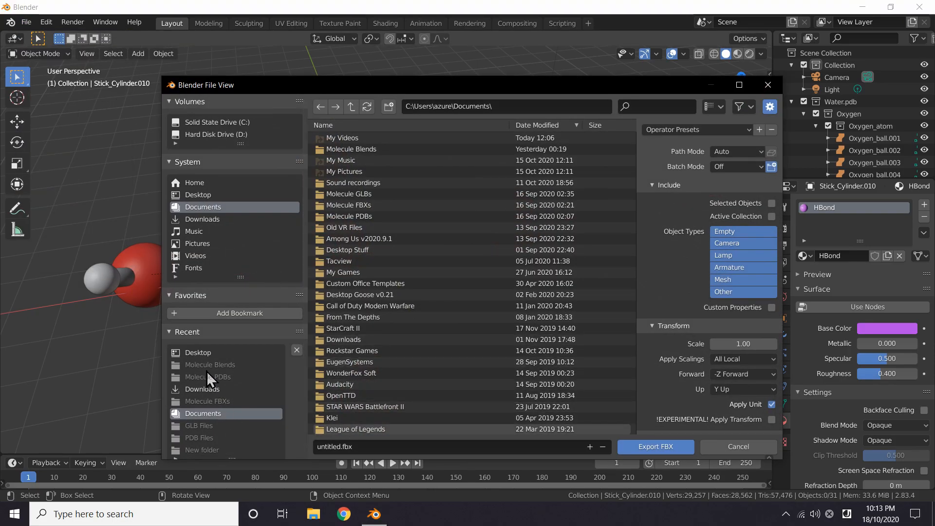
left_click(208, 352)
left_click(339, 447)
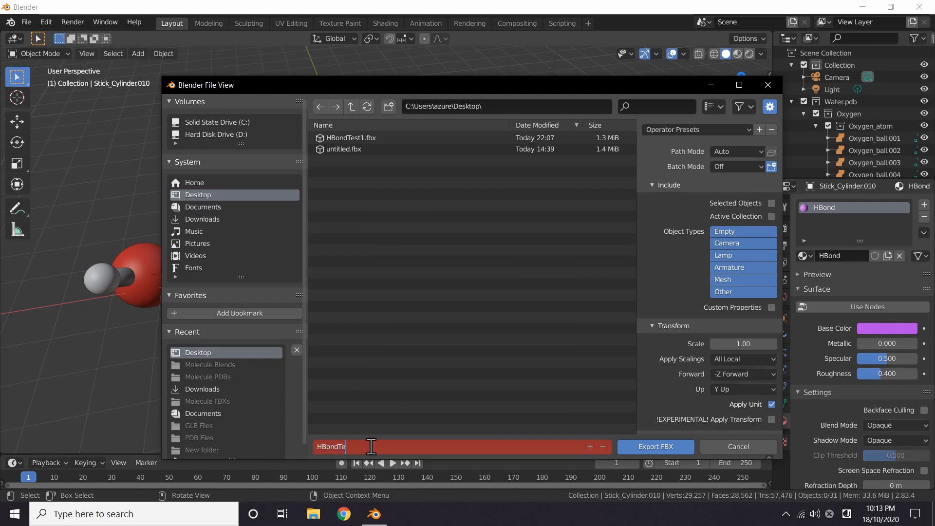
type("HBondTest2")
left_click(665, 447)
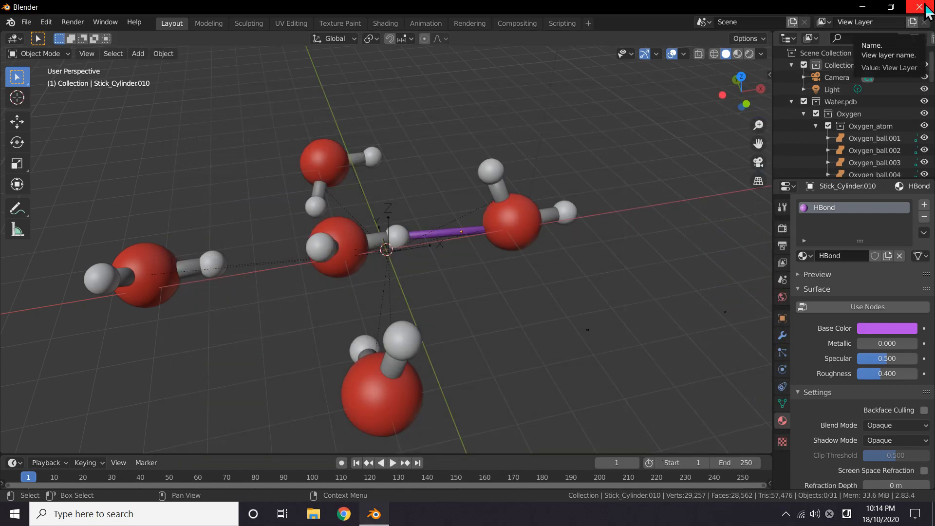
Step: Close Blender and open anyconv.com/obj-to-glb-converter/ in Chrome
left_click(921, 7)
left_click(492, 280)
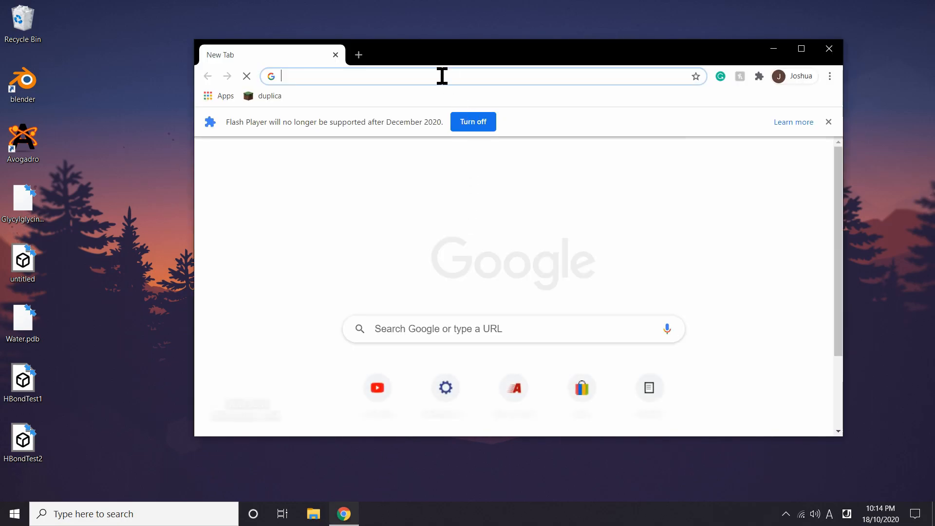
type("anyconv.com/obj-to-glb-converter/")
key("Return")
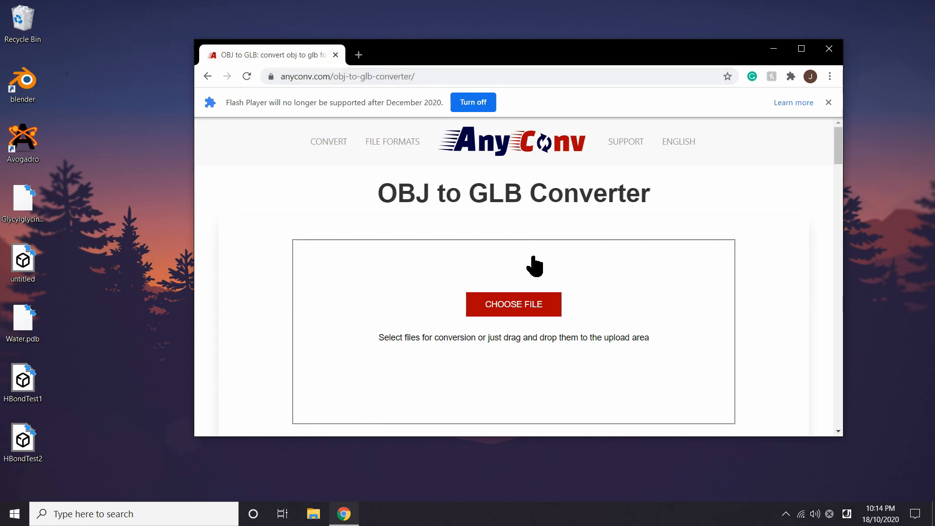
Step: Add HBondTest1.fbx and HBondTest2.fbx from the desktop to the converter and convert both to GLB
left_click(529, 307)
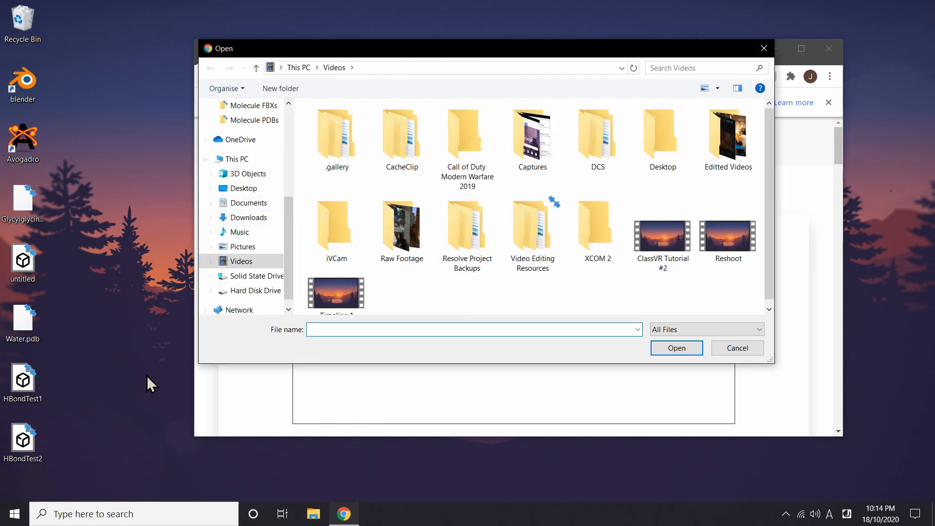
left_click(737, 347)
left_click_drag(82, 382, 489, 351)
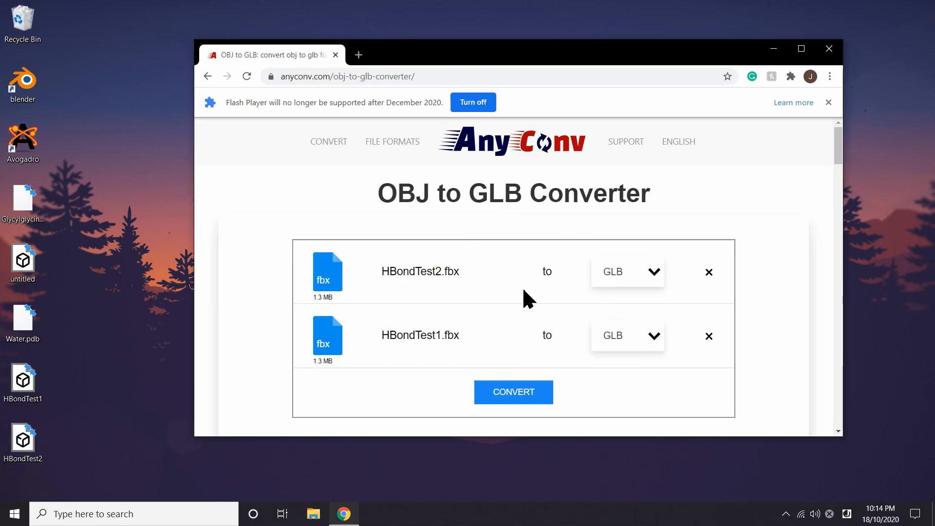
left_click(522, 397)
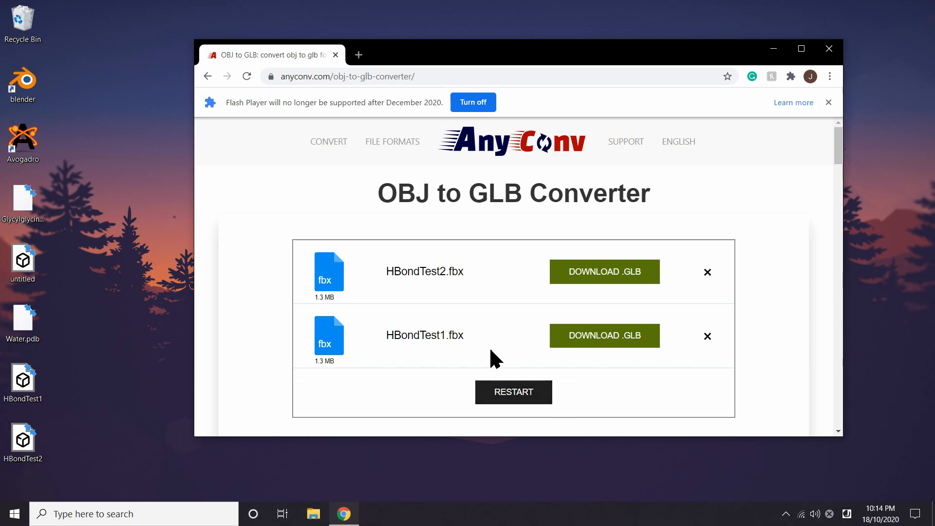
Step: Download the GLB versions of HBondTest2 and HBondTest1, check the browser's downloads list, and minimize Chrome to reveal File Explorer
left_click(559, 282)
left_click(600, 341)
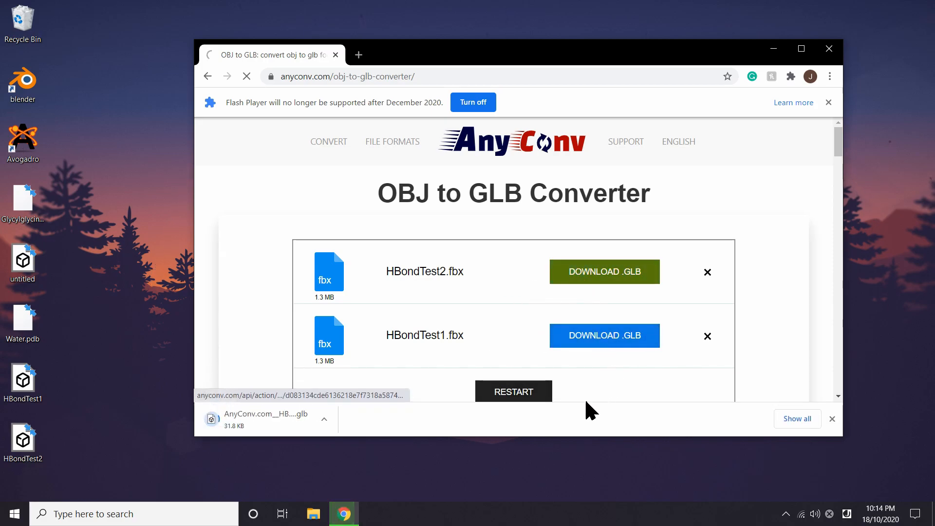
left_click(313, 514)
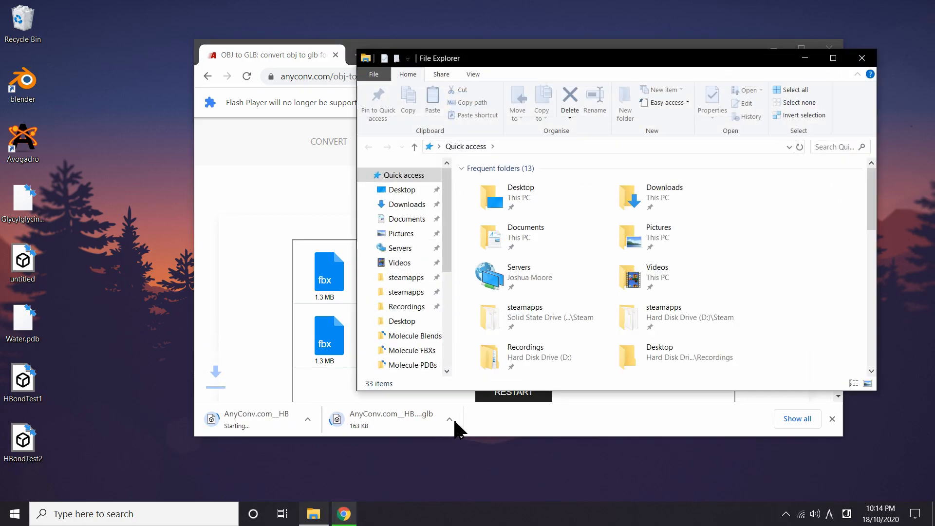
left_click(829, 47)
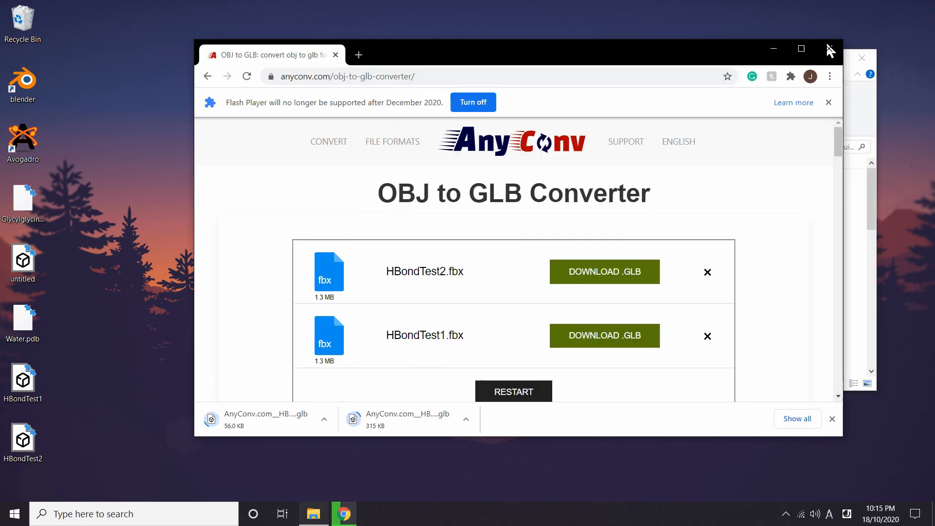
left_click(594, 146)
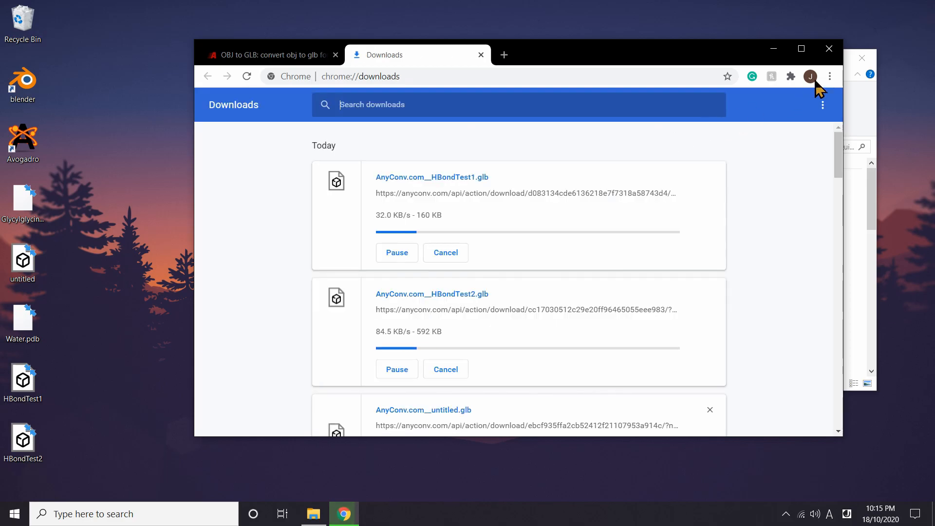
left_click(774, 48)
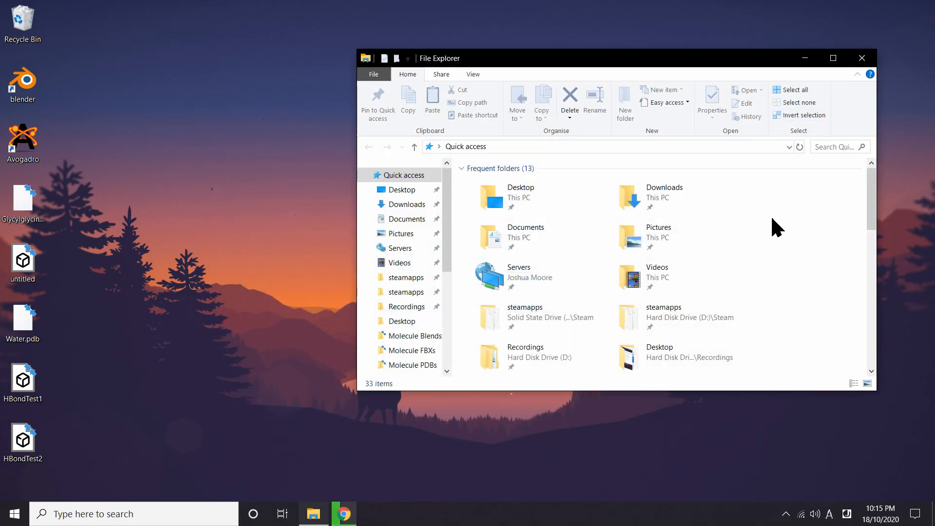
Step: Open AnyConv.com__HBondTest1 from the Downloads folder in 3D Viewer and examine the hydrogen bonds between the water molecules up close
left_click(413, 205)
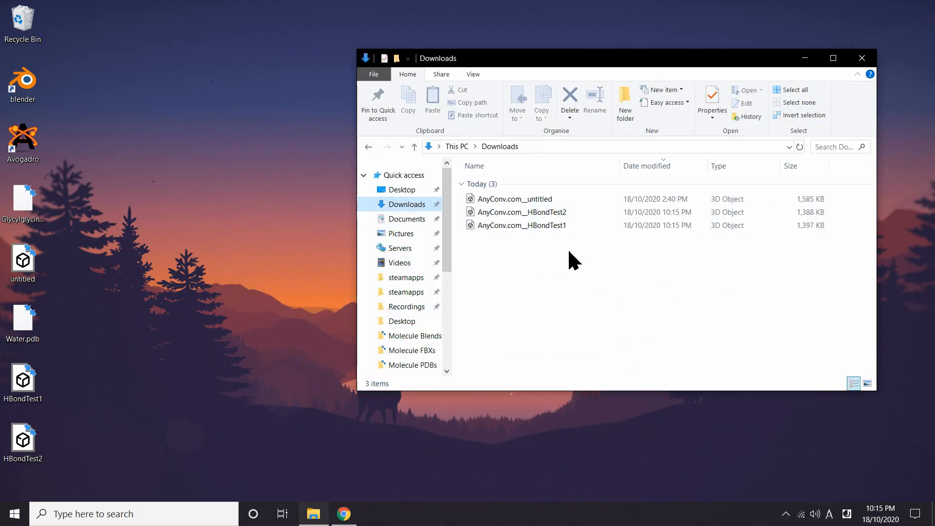
left_click(573, 225)
double_click(573, 225)
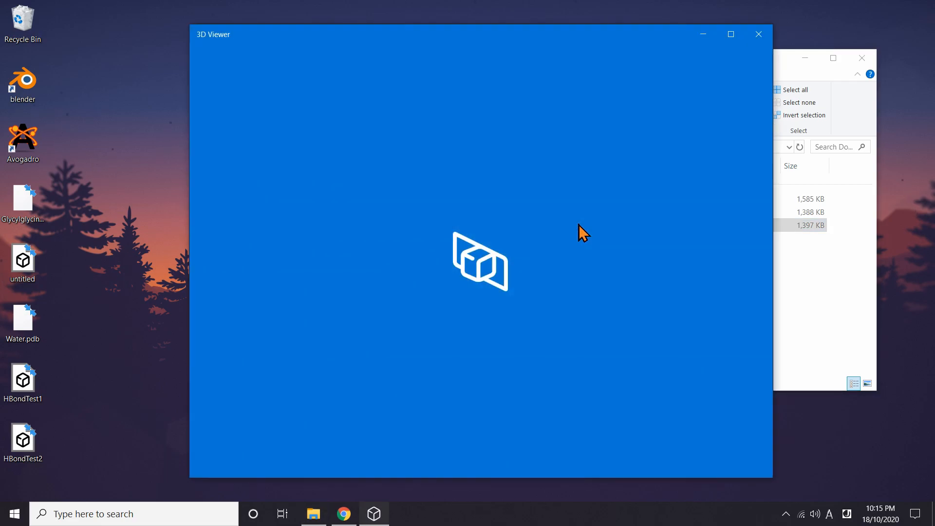
left_click_drag(607, 37, 560, 37)
left_click_drag(378, 212, 407, 249)
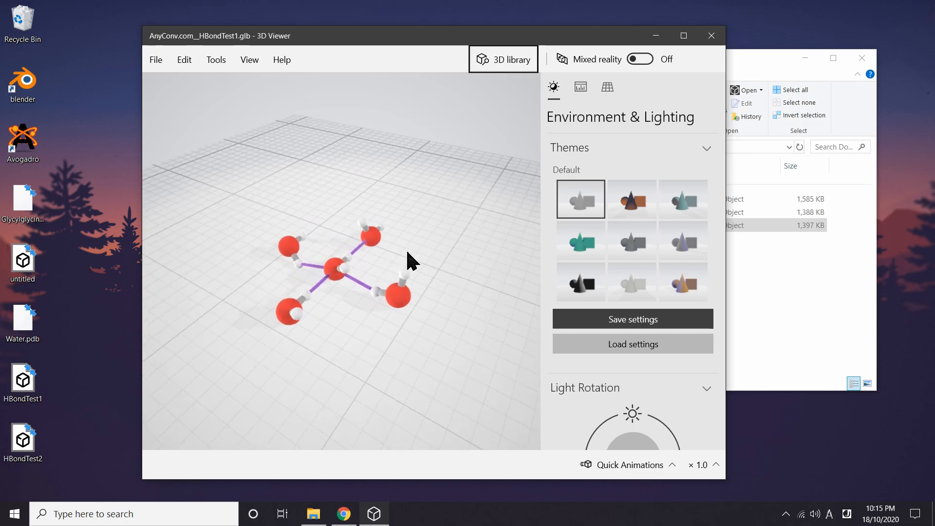
scroll(359, 280, "up", 5)
left_click_drag(359, 281, 264, 267)
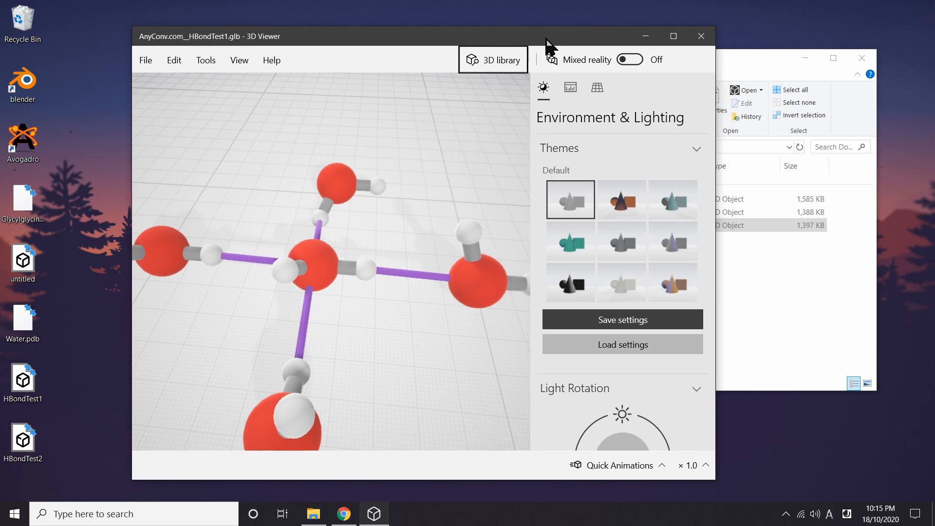
Step: Open AnyConv.com__HBondTest2 from the Downloads folder in 3D Viewer and examine the single purple hydrogen bond up close
left_click_drag(556, 38, 479, 41)
left_click_drag(646, 30, 519, 43)
double_click(599, 212)
left_click_drag(360, 50, 549, 57)
scroll(431, 261, "up", 10)
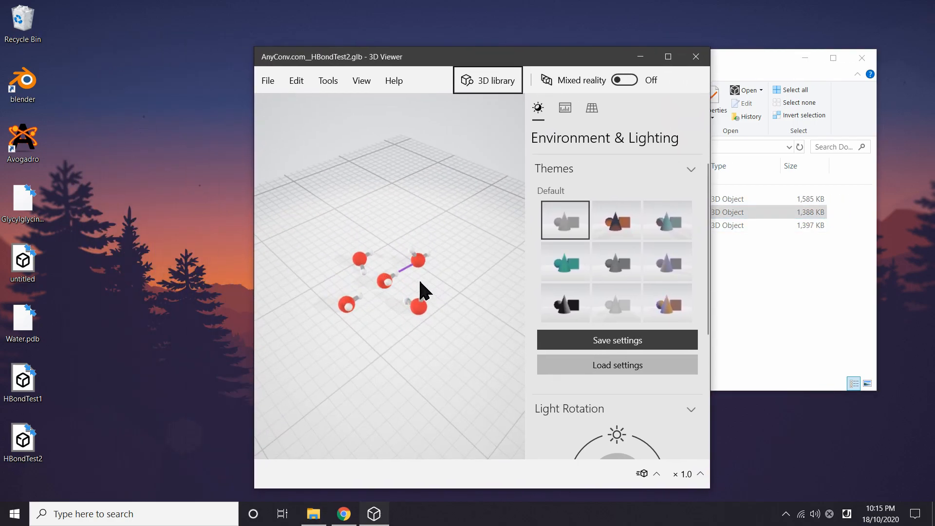
left_click_drag(459, 260, 429, 285)
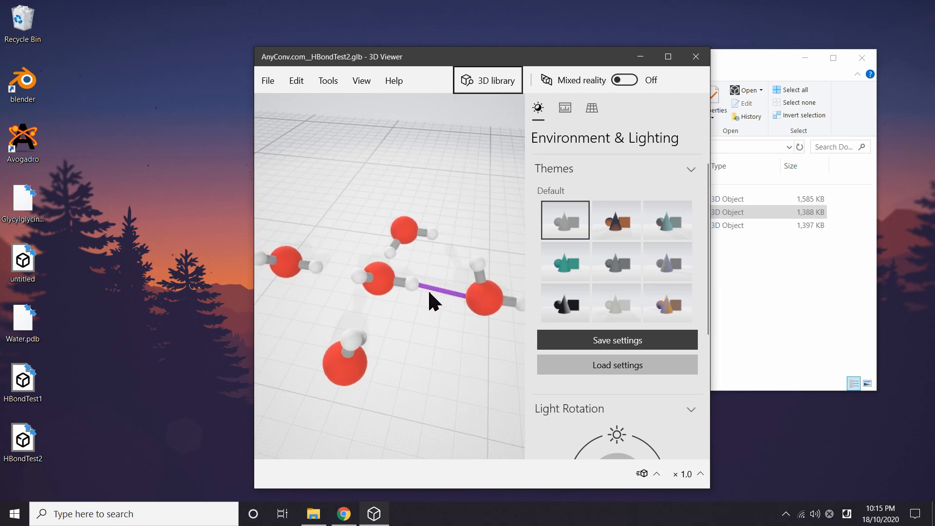